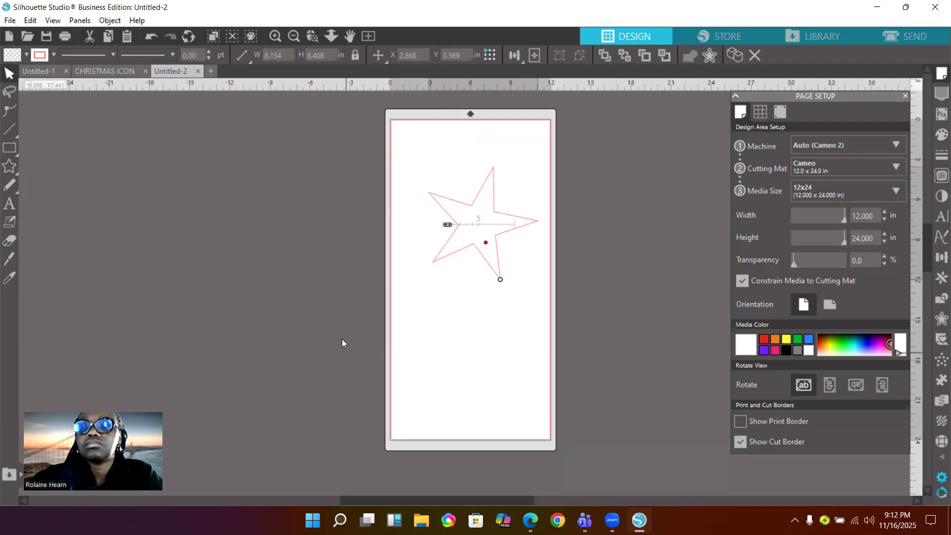
Widen the star slightly at its inner corners, and convert its outline to 10ss edge rhinestones with 0.025 in spacing
left_click_drag(486, 244, 489, 249)
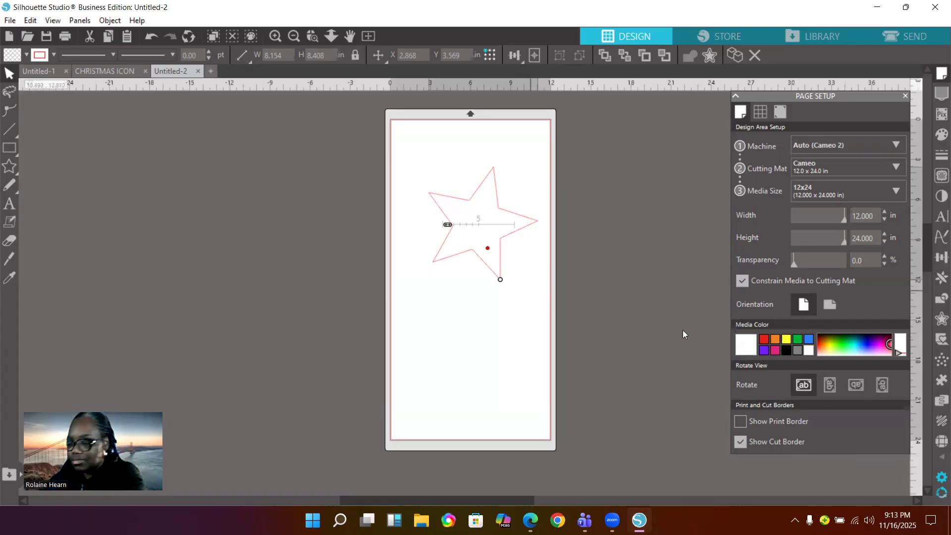
left_click(941, 441)
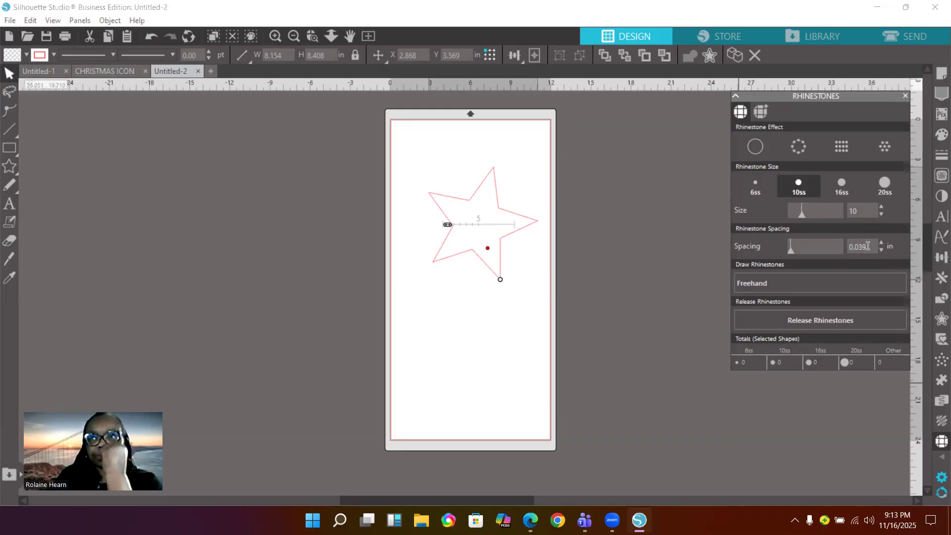
key("BackSpace")
key("BackSpace")
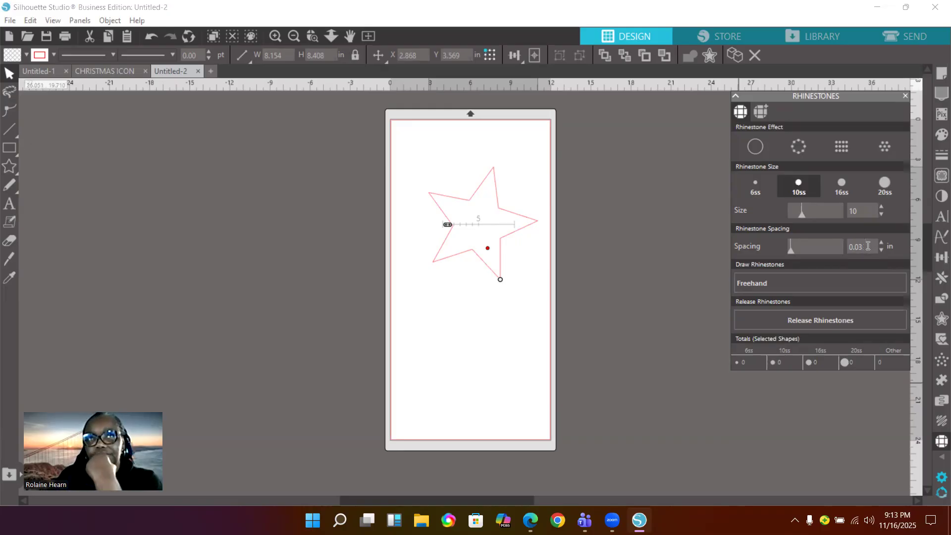
type("25")
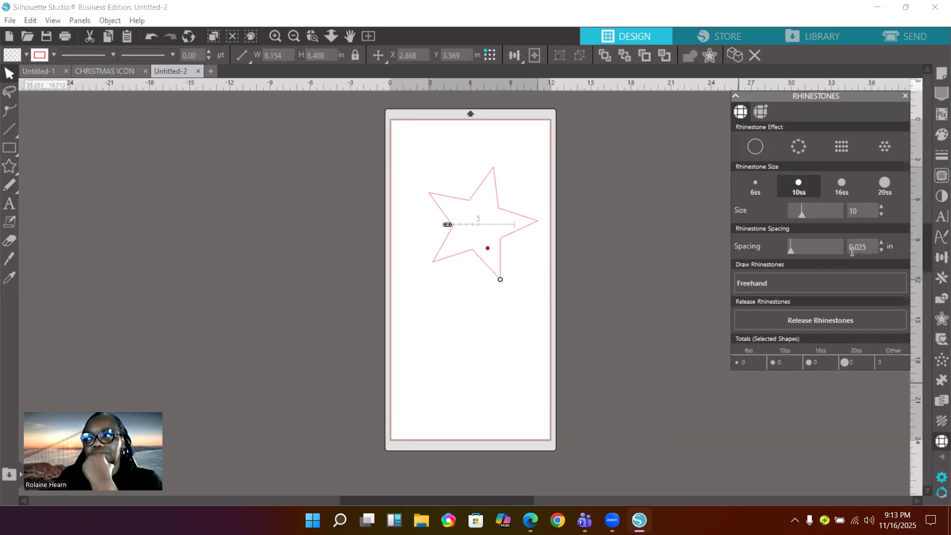
left_click(800, 151)
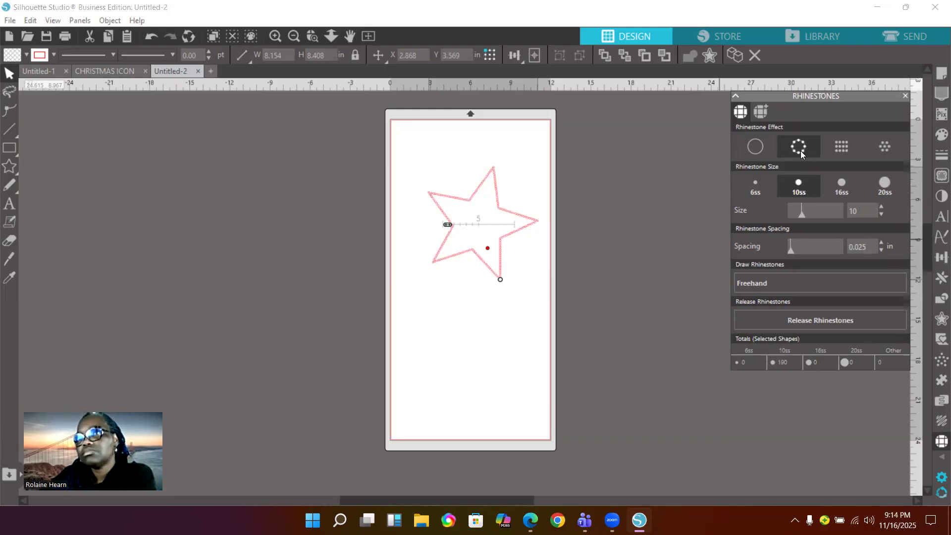
Give the rhinestone star a blue line colour and a white fill
left_click(308, 37)
left_click_drag(413, 166, 548, 312)
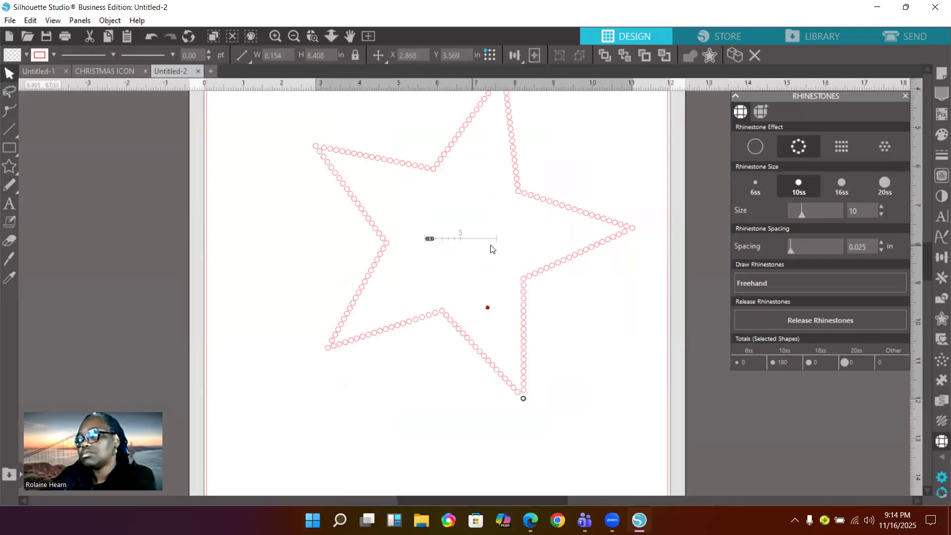
mouse_move(430, 239)
left_mouse_down()
mouse_move(449, 242)
mouse_move(431, 240)
left_mouse_up()
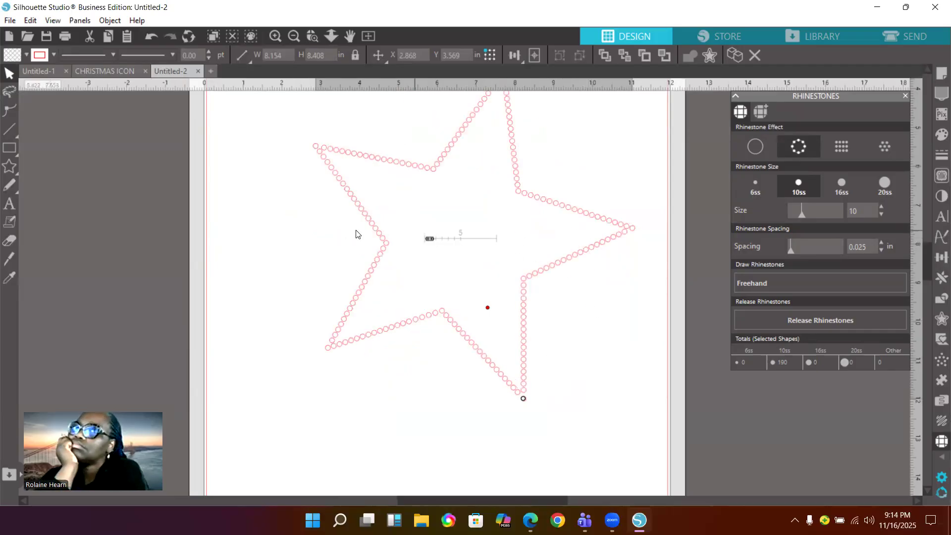
left_click(436, 166)
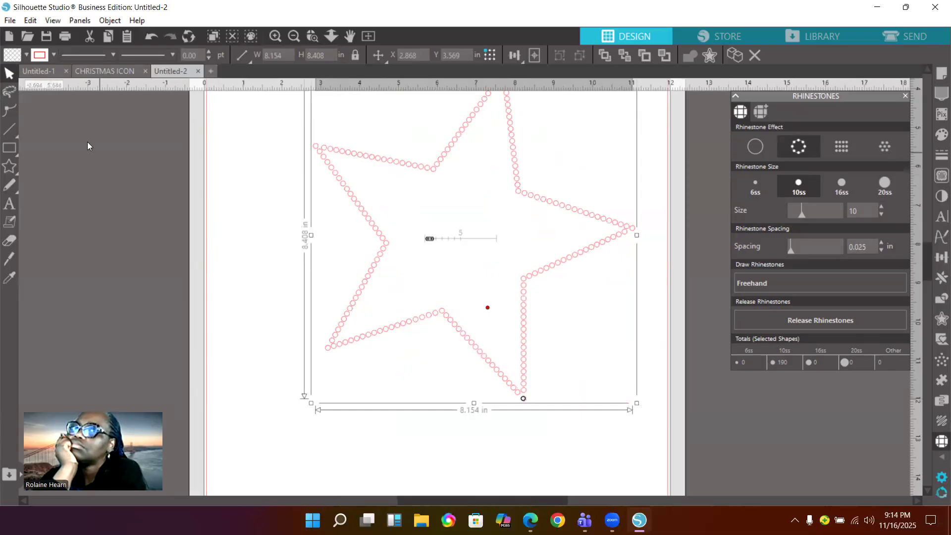
left_click(40, 55)
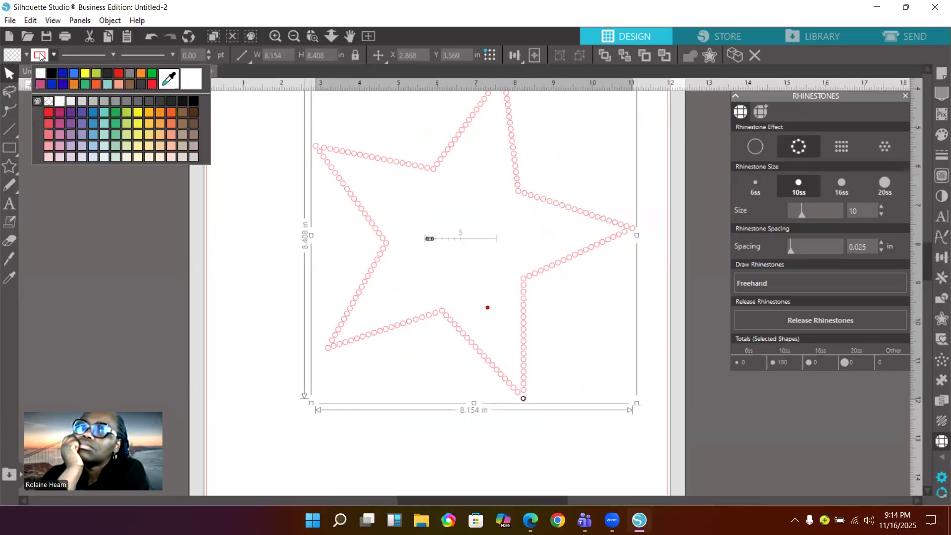
left_click(63, 73)
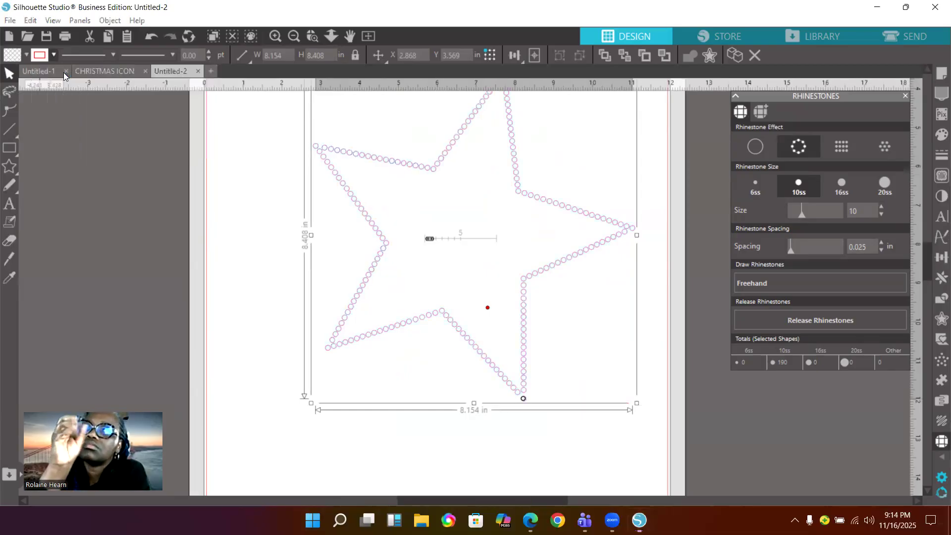
left_click(16, 54)
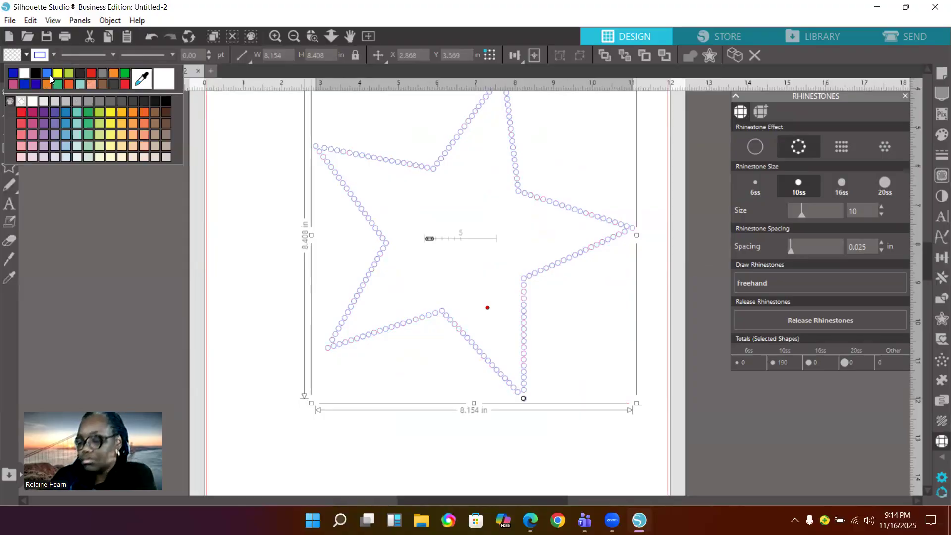
left_click(24, 73)
left_click(295, 38)
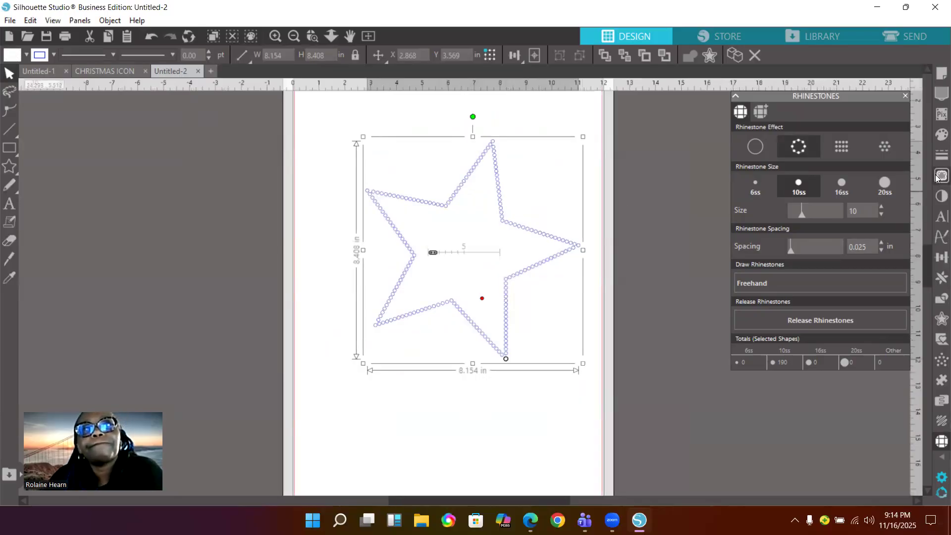
Try two successive internal offsets of the rhinestone star at 0.195 in with sharp corners, and undo them
left_click(938, 320)
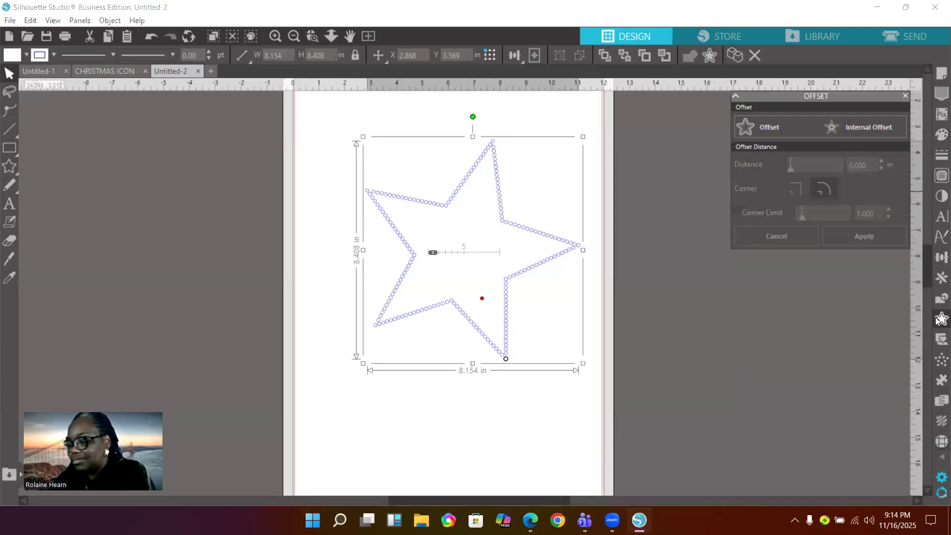
left_click(769, 128)
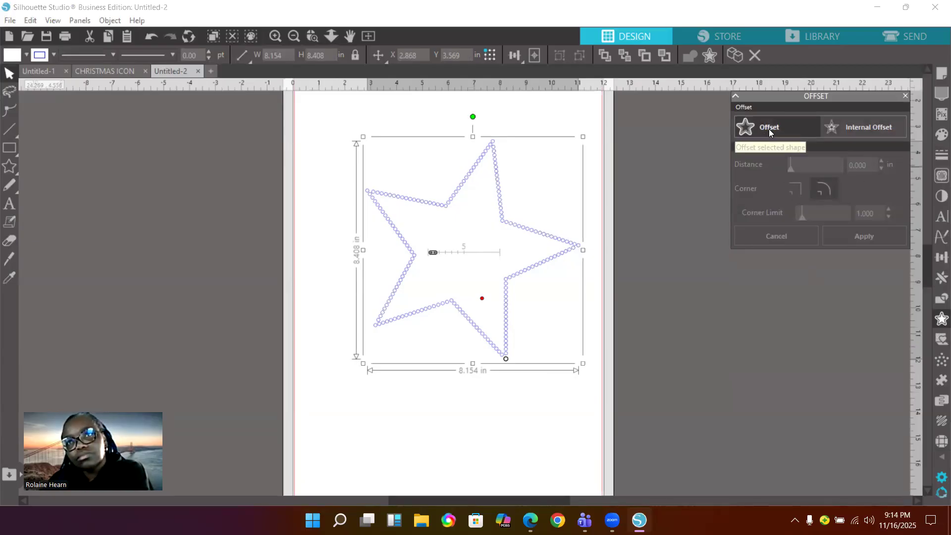
left_click(863, 126)
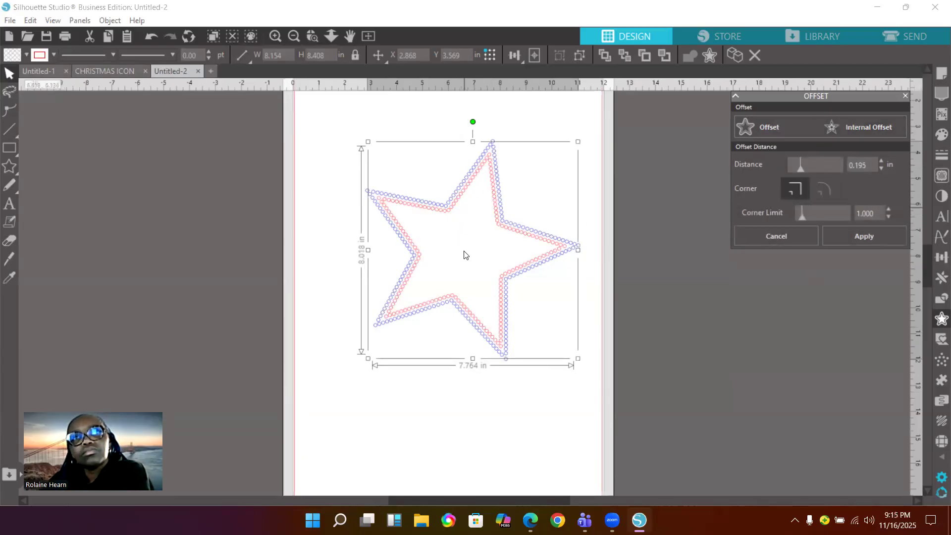
left_click(862, 129)
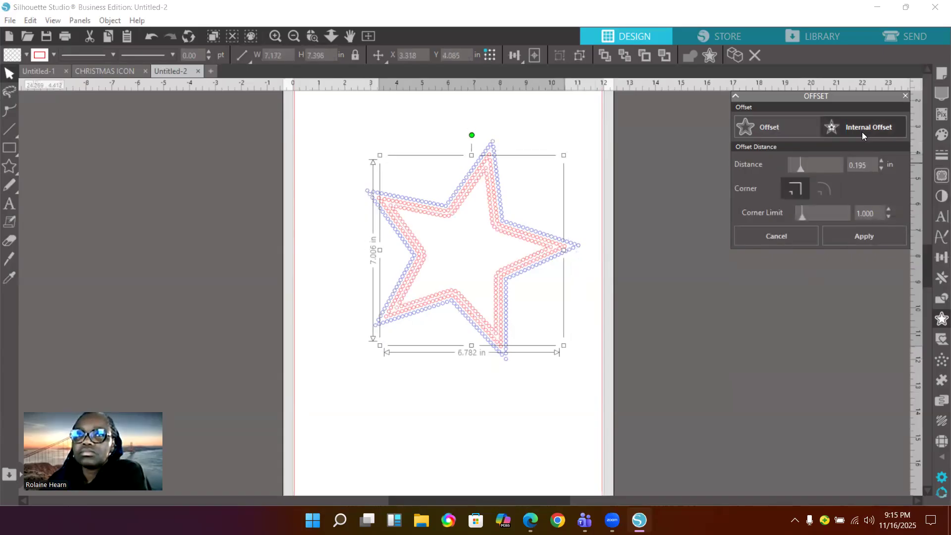
key("ctrl+z")
key("ctrl+z")
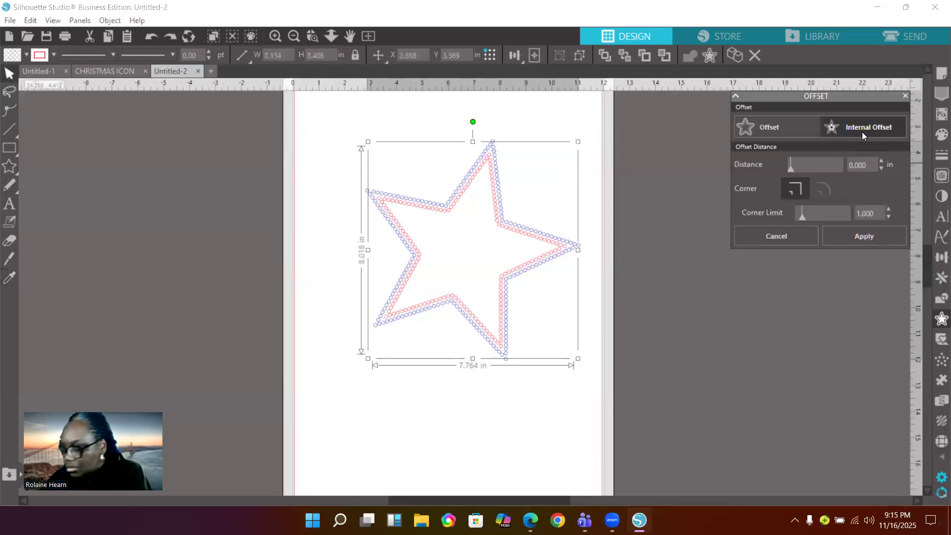
key("ctrl+z")
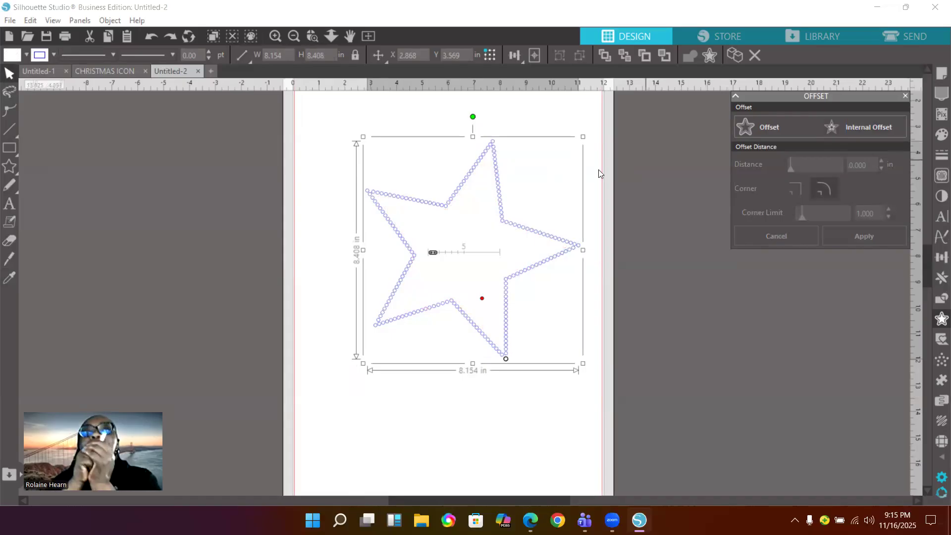
Offset the rhinestone star outward by 0.195 in with sharp corners, and move both stars about 1 in to the left
left_click(779, 128)
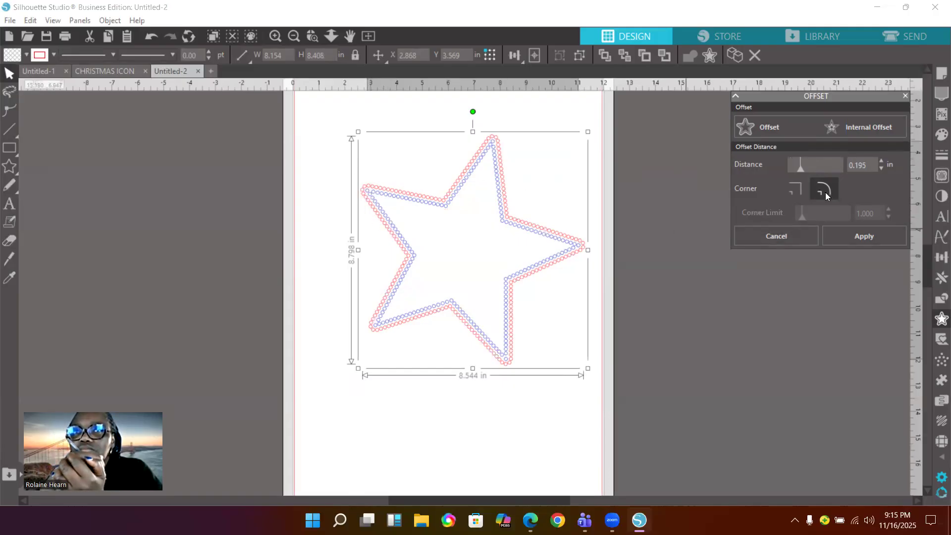
left_click(798, 186)
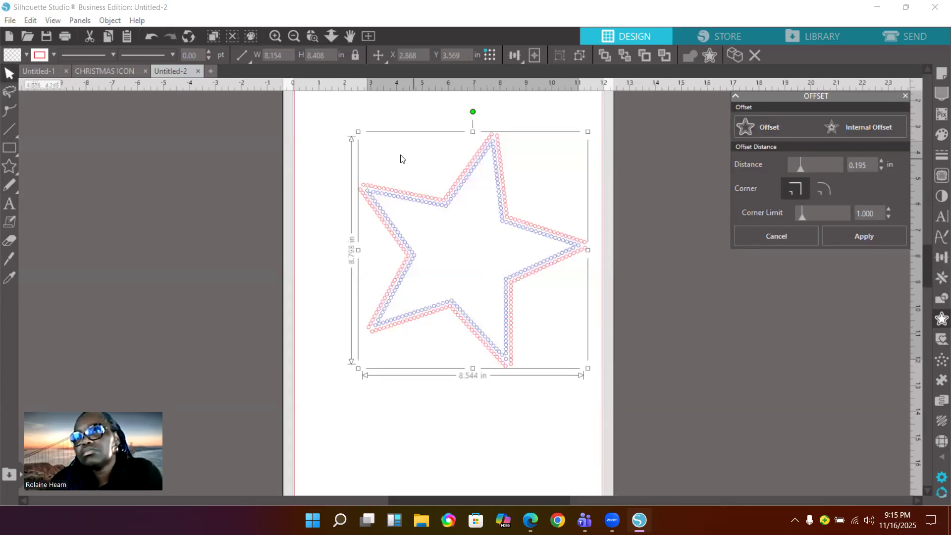
left_click_drag(388, 114, 525, 236)
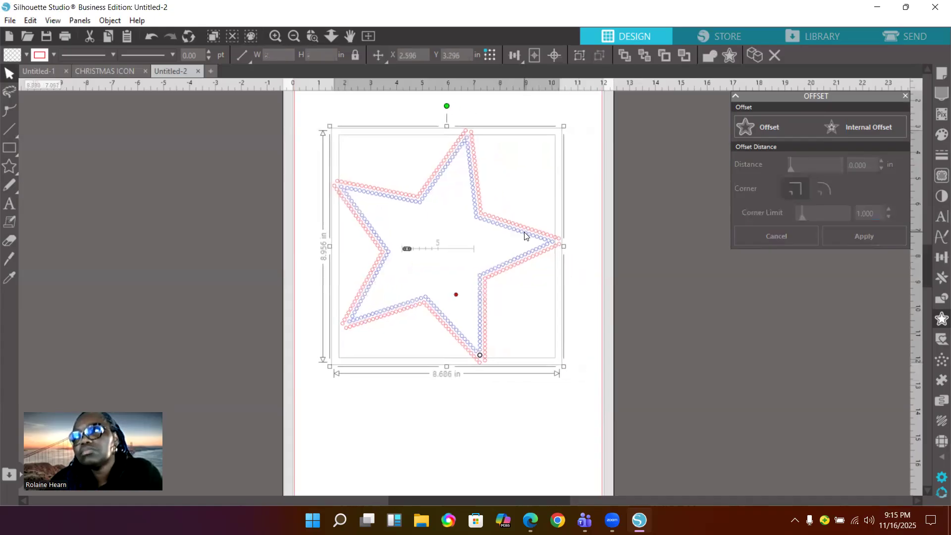
left_click(621, 204)
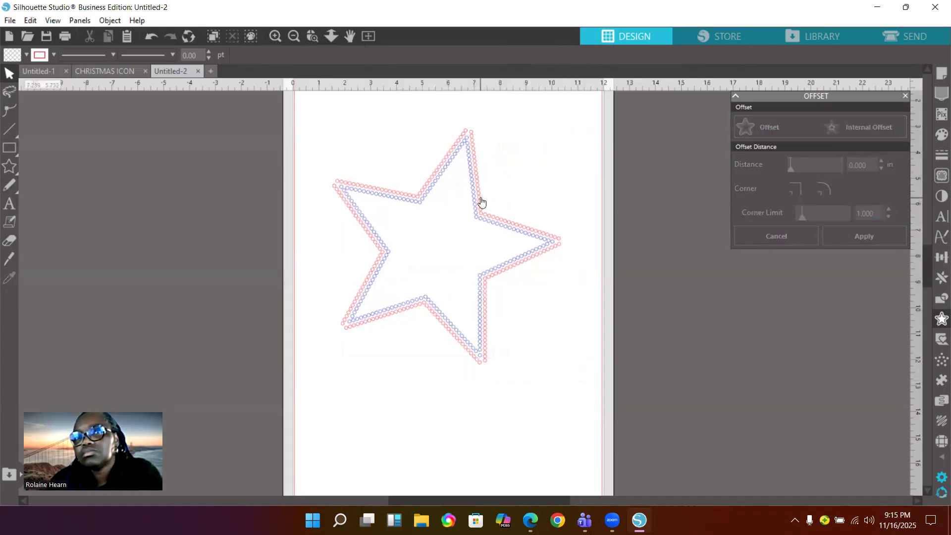
Add four more successive outward offsets of 0.195 in with sharp corners, starting from the red outer star
left_click(480, 202)
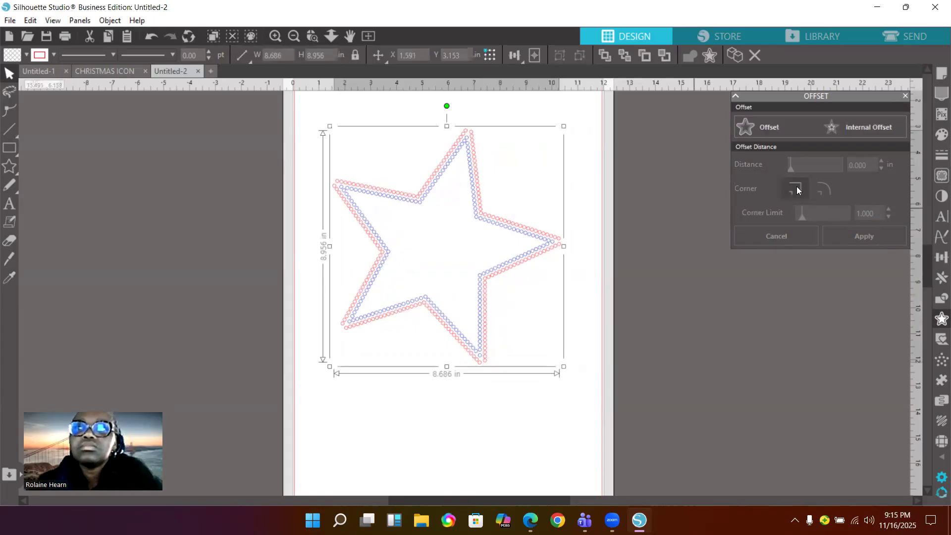
left_click(772, 129)
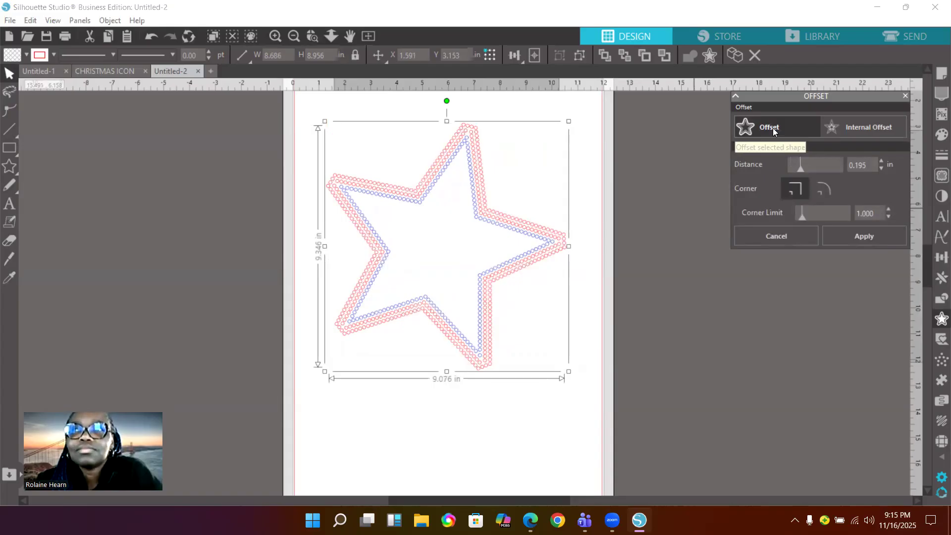
left_click(773, 129)
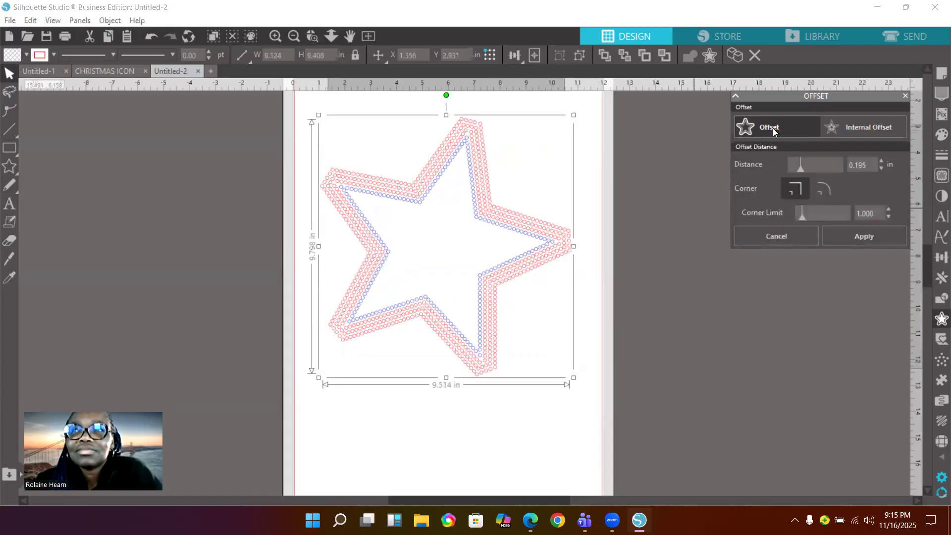
left_click(773, 129)
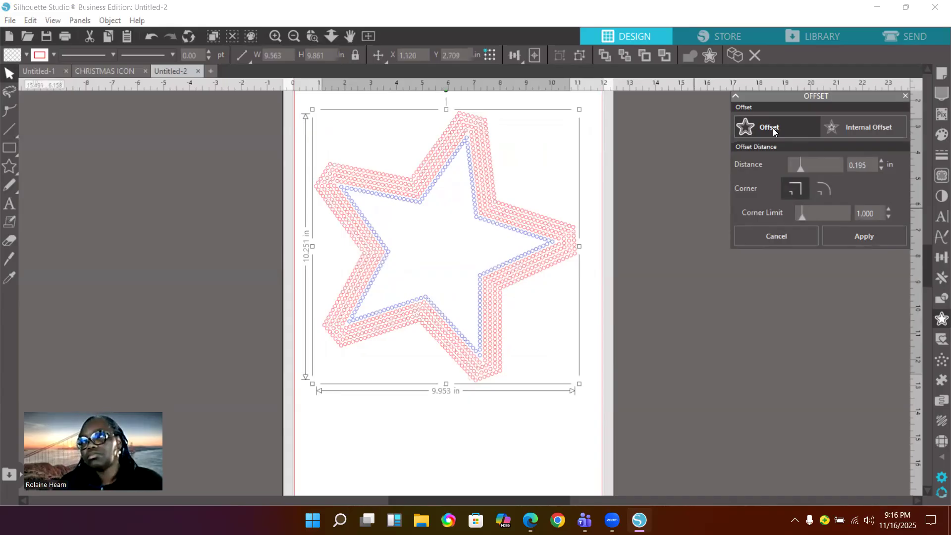
left_click(774, 129)
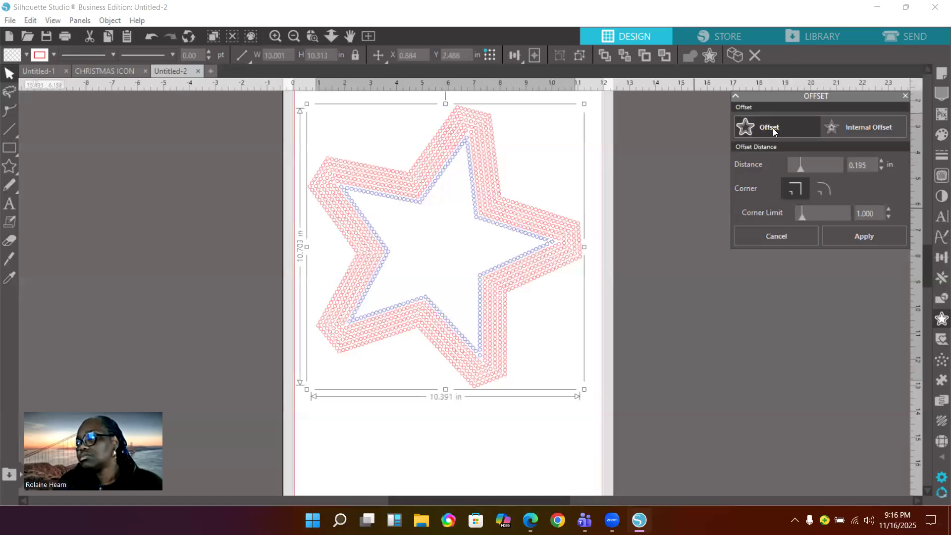
Set the line colour of all the rhinestone star rings to blue
left_click_drag(615, 339, 396, 137)
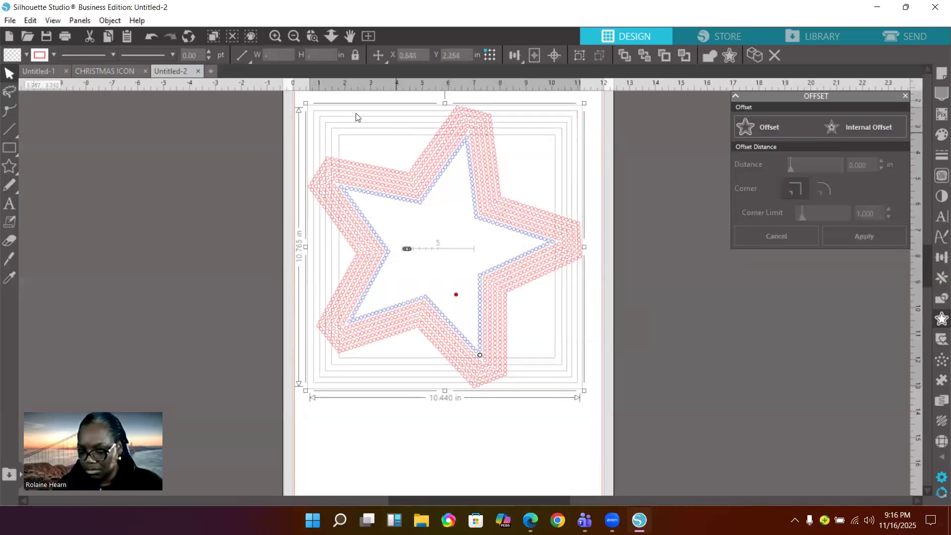
left_click(33, 54)
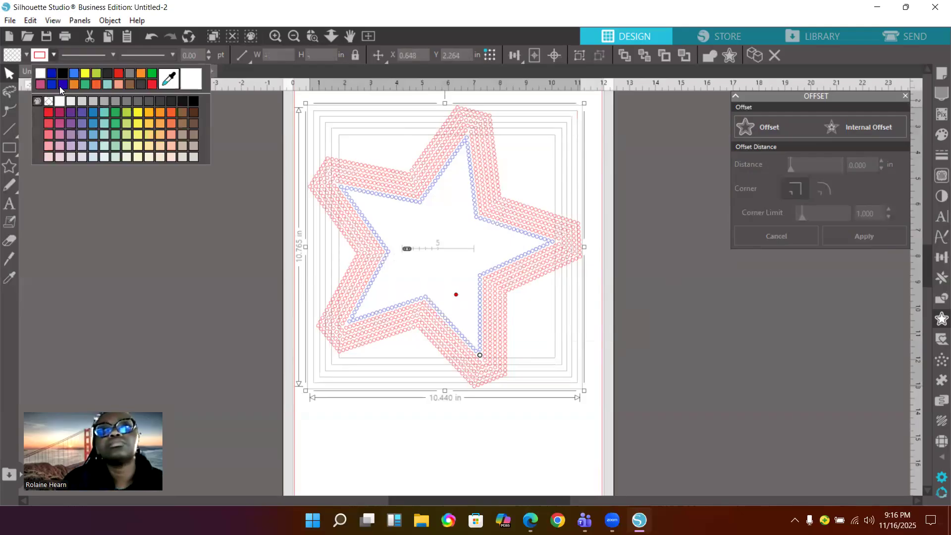
left_click(51, 74)
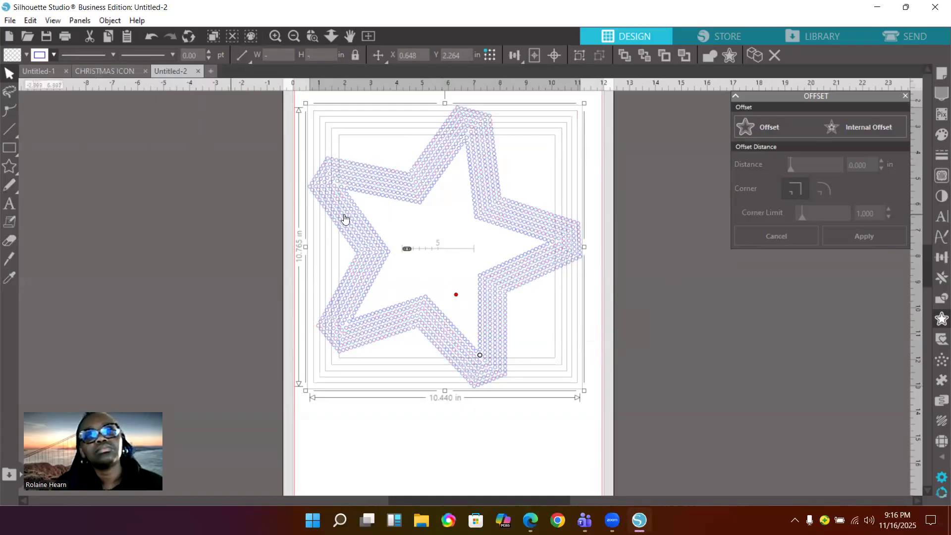
left_click(234, 205)
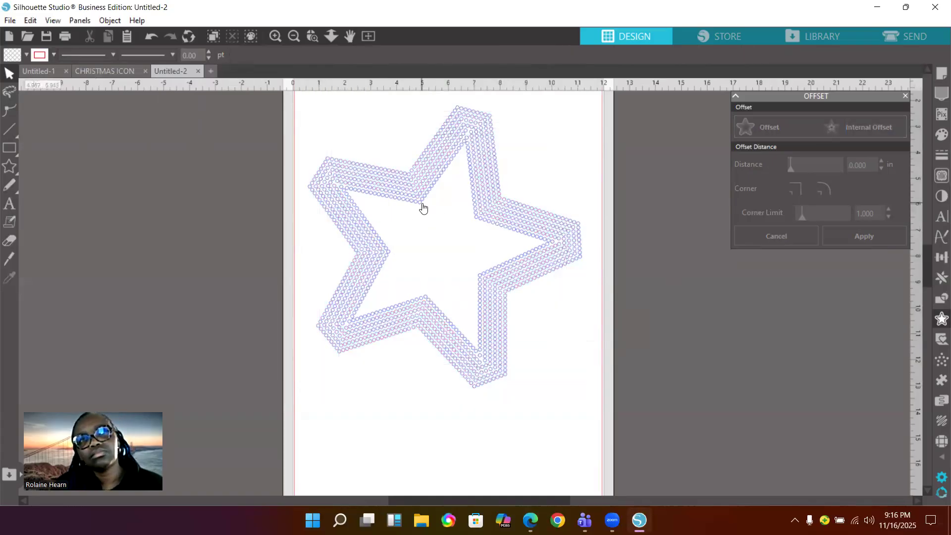
Fill the five outer rhinestone star rings with green, leaving out the innermost star
left_click(422, 207)
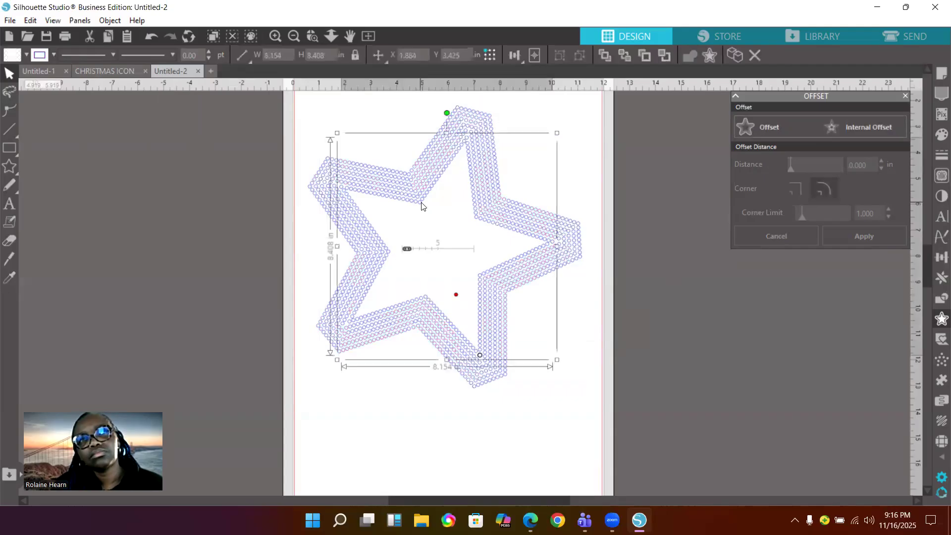
left_click_drag(289, 153, 334, 191)
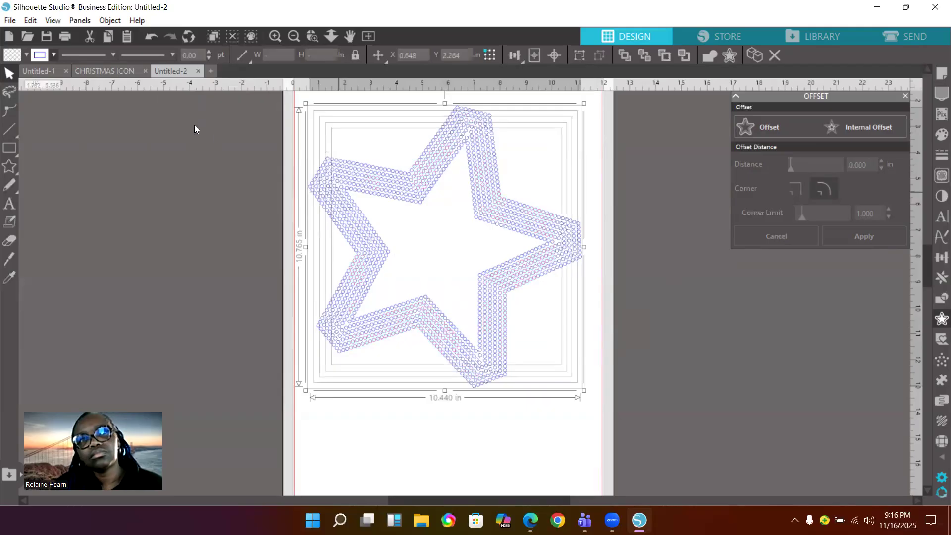
left_click(26, 55)
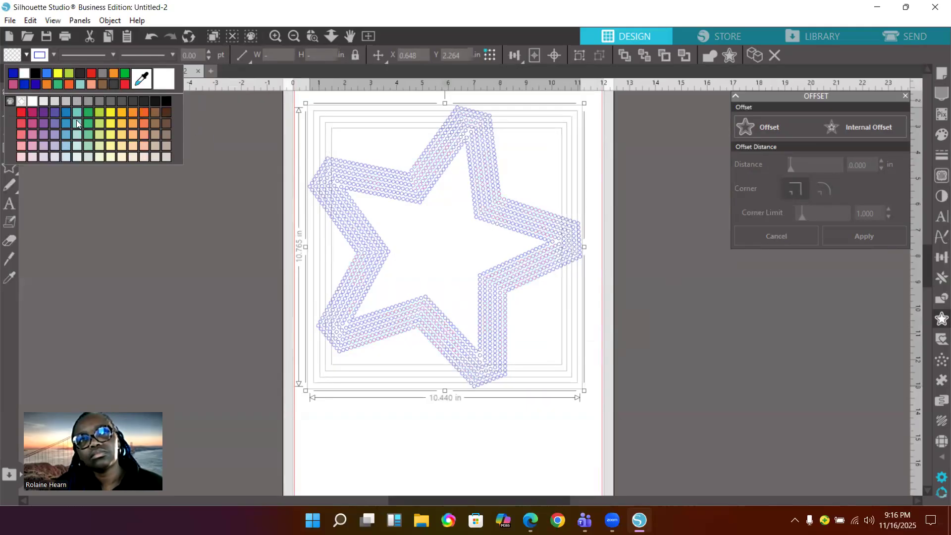
left_click(125, 76)
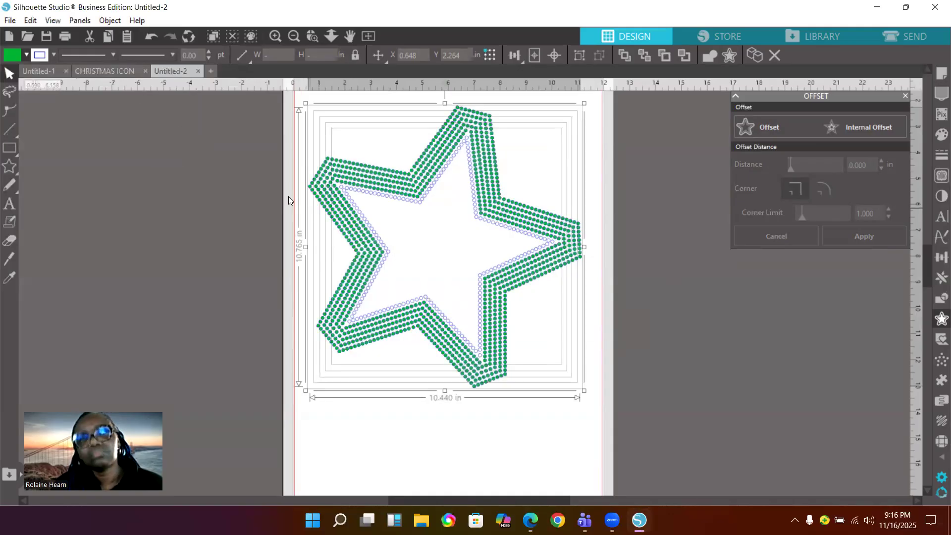
Widen the rhinestone spacing of the outermost green star ring and set the second ring's spacing to 0.125 in
left_click(282, 152)
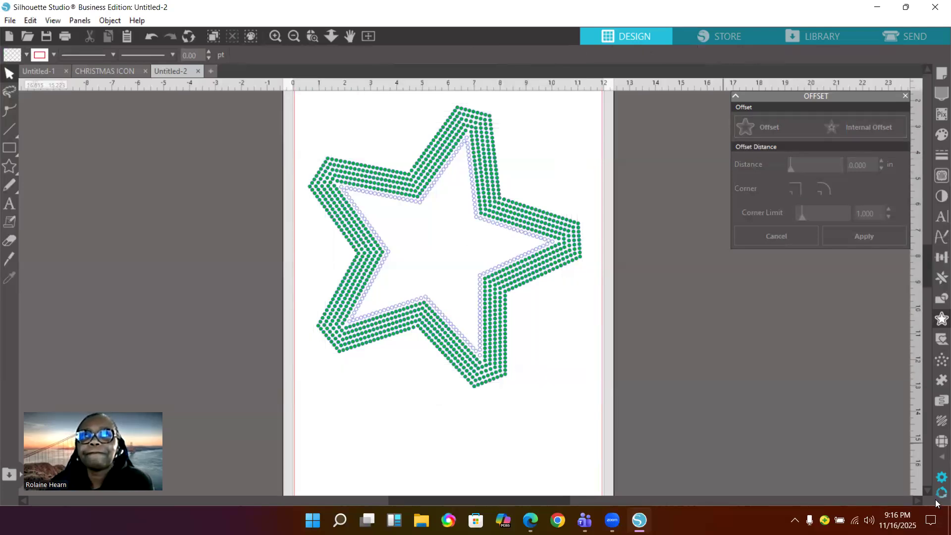
left_click(940, 441)
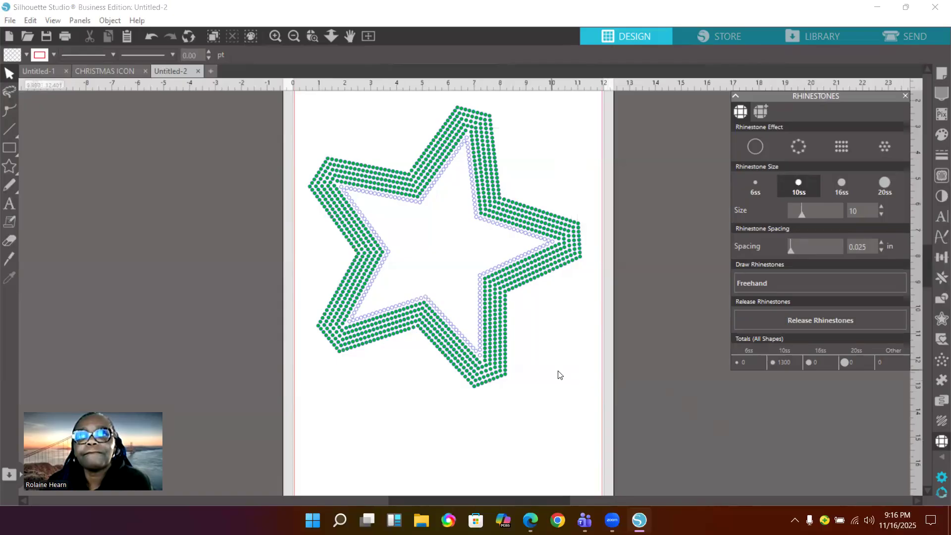
left_click(311, 191)
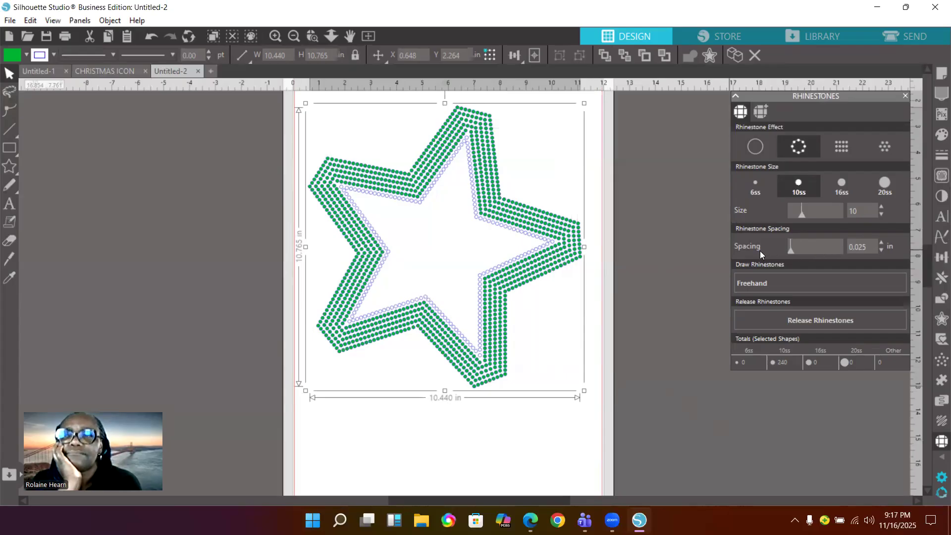
left_click(791, 251)
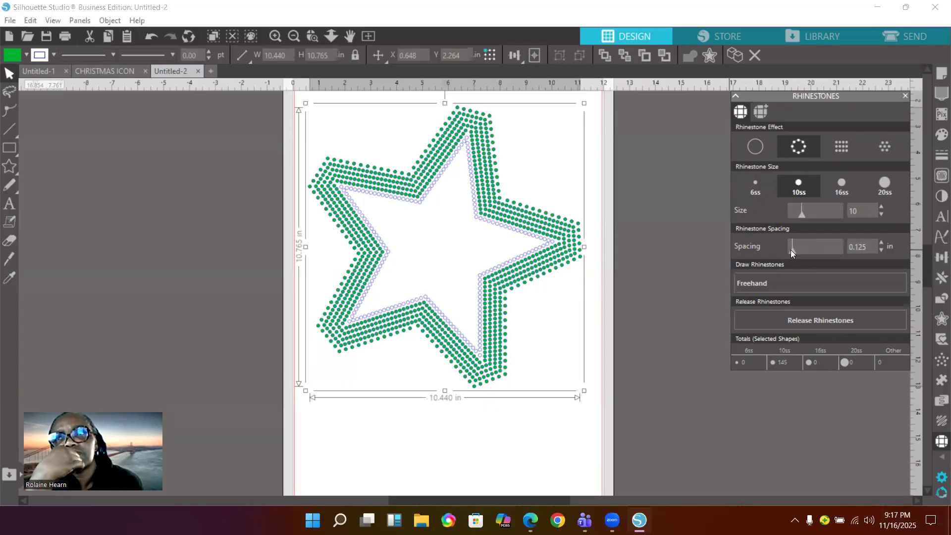
mouse_move(793, 249)
left_mouse_down()
mouse_move(829, 248)
mouse_move(799, 249)
left_mouse_up()
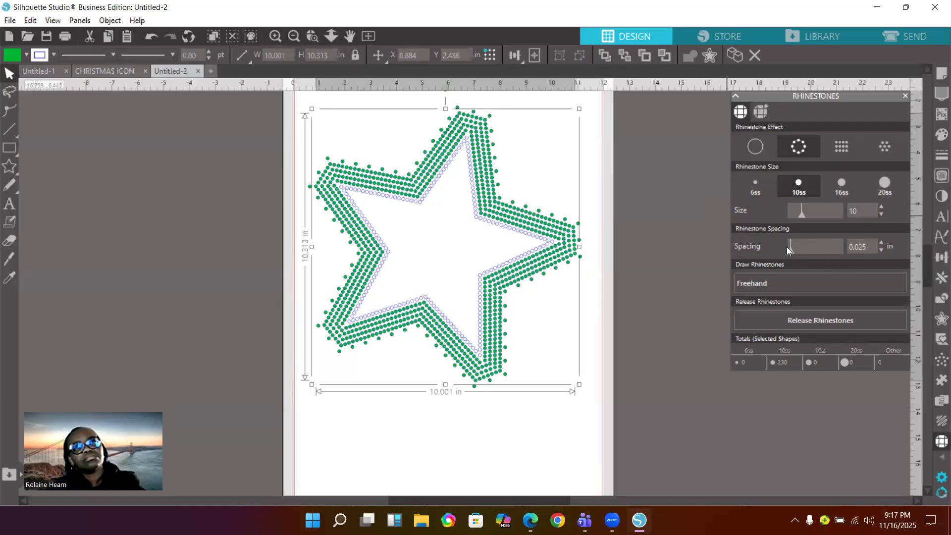
left_click_drag(790, 250, 791, 249)
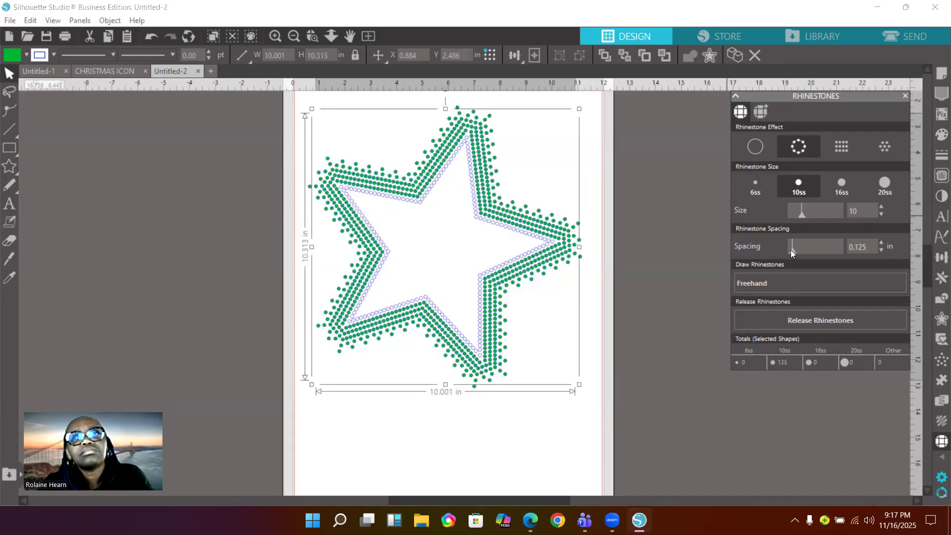
left_click_drag(792, 250, 793, 248)
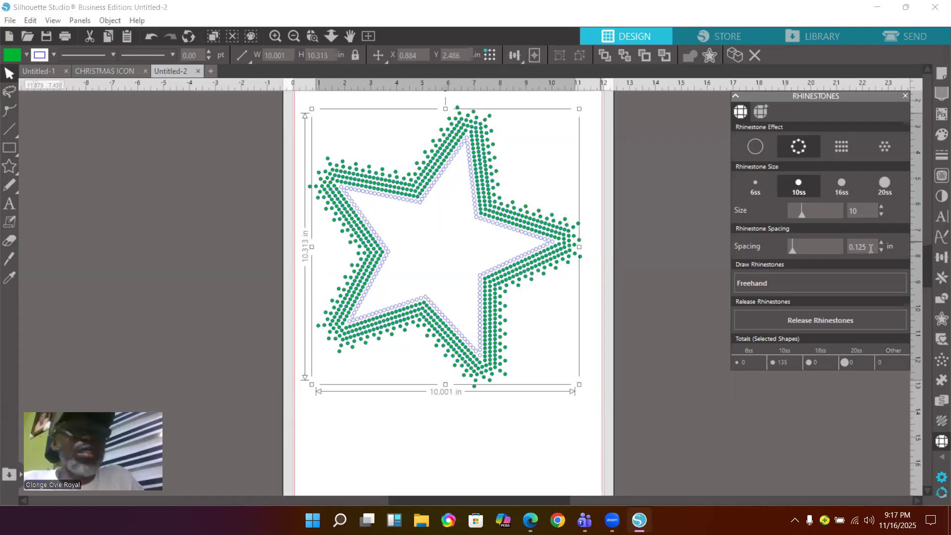
Set the rhinestone spacing of the third green star ring from the outside to 0.130 in
left_click(324, 189)
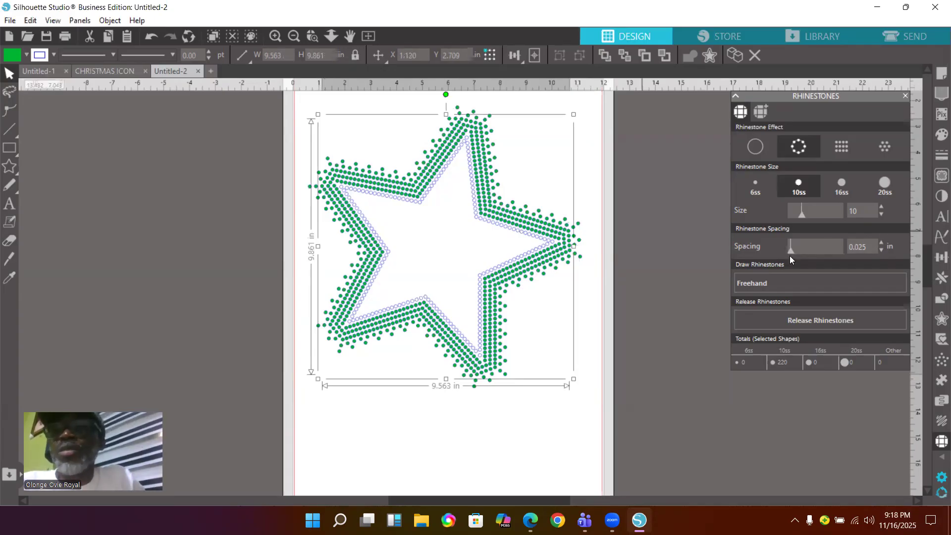
left_click_drag(790, 251, 792, 250)
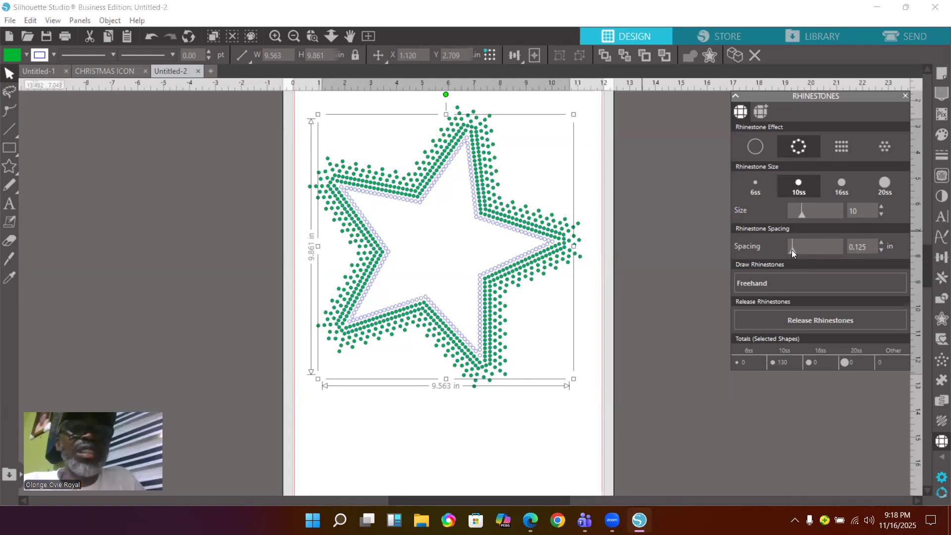
left_click_drag(793, 248, 790, 246)
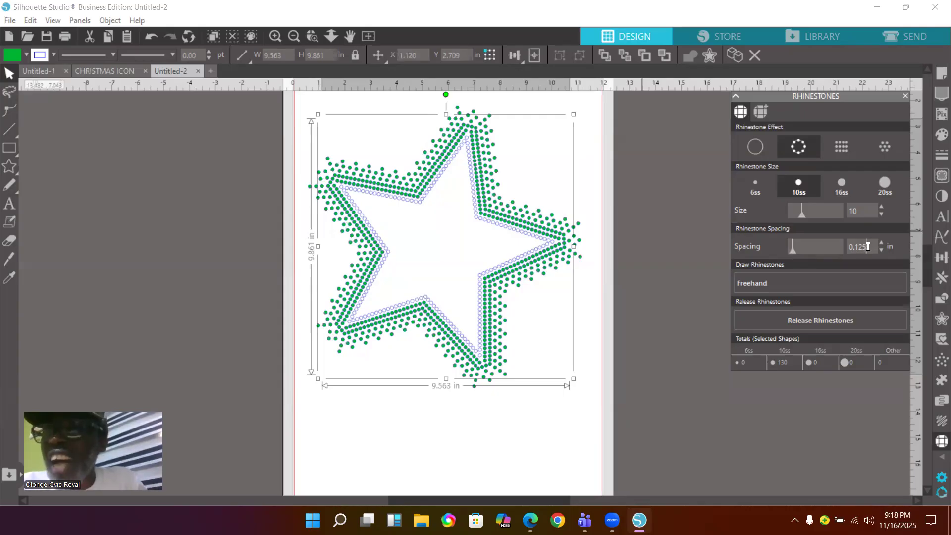
key("BackSpace")
key("BackSpace")
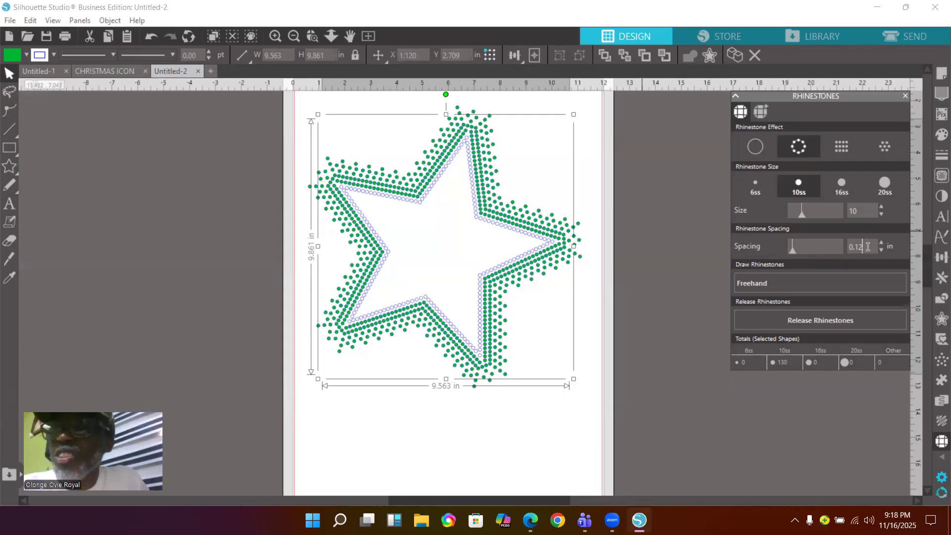
type("30")
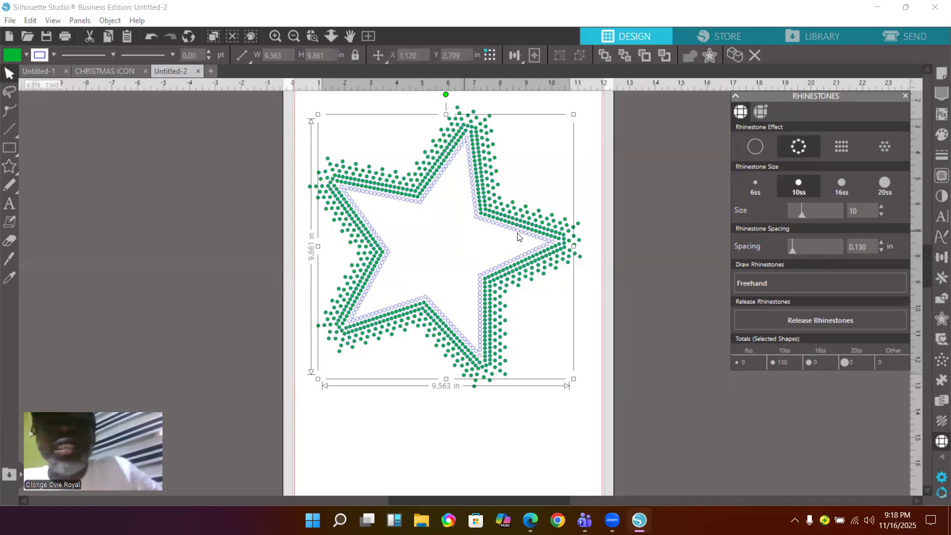
Set the rhinestone spacing of the fourth green star ring from the outside to 0.125 in
left_click(482, 186)
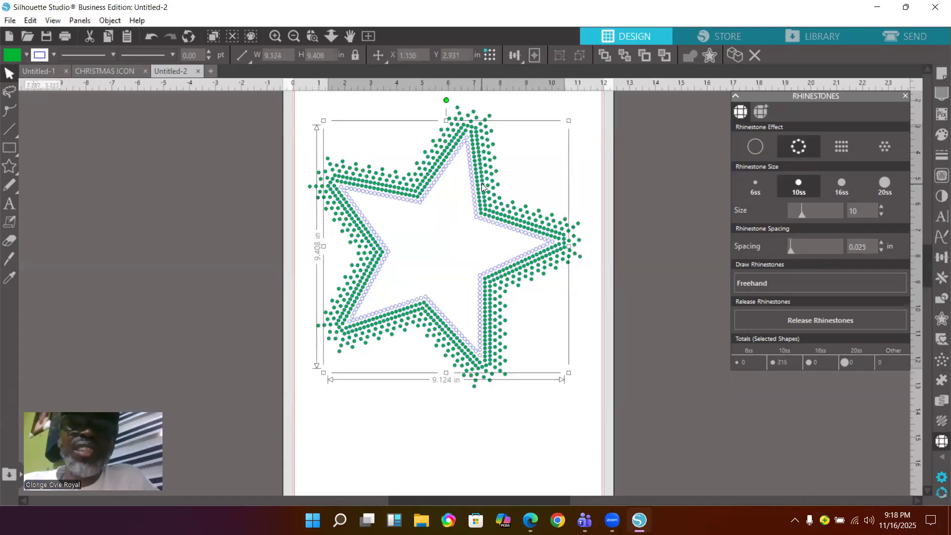
left_click(789, 252)
left_click_drag(789, 249, 793, 249)
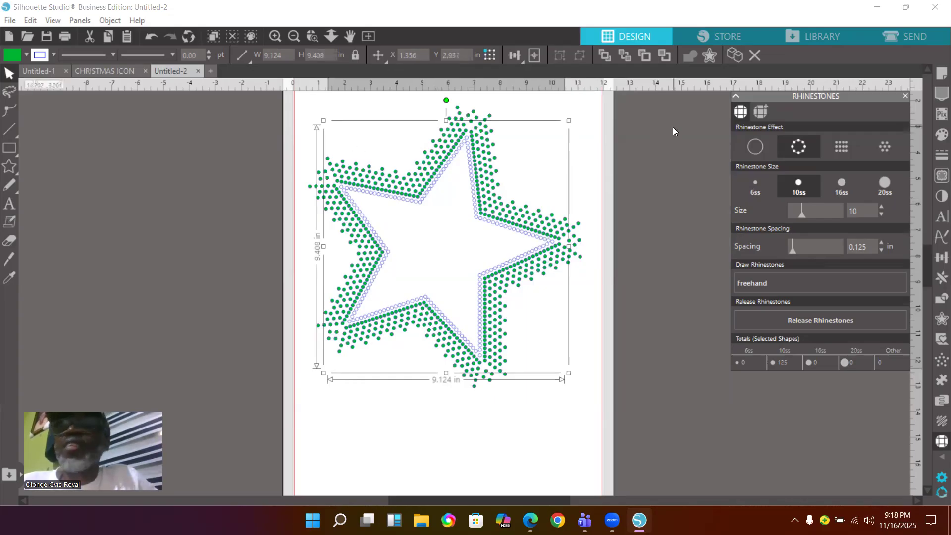
Set the media colour of the page to black and move the whole rhinestone star off the page to its left
left_click(942, 73)
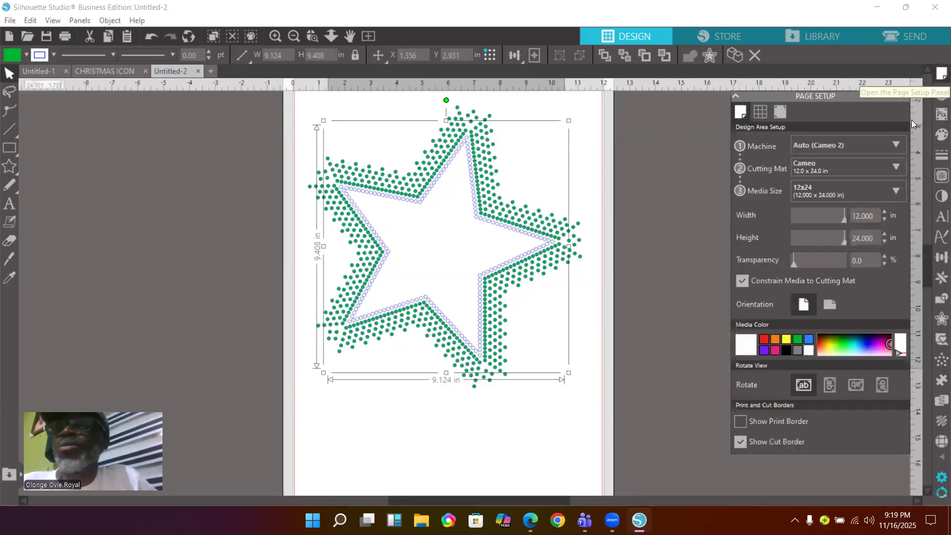
left_click(787, 350)
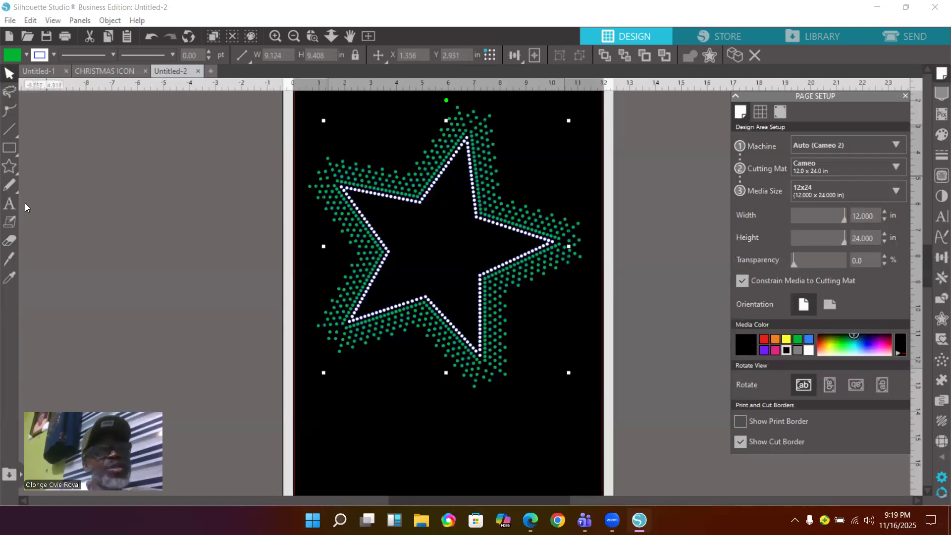
left_click(10, 203)
left_click(408, 250)
left_click_drag(526, 257, 108, 201)
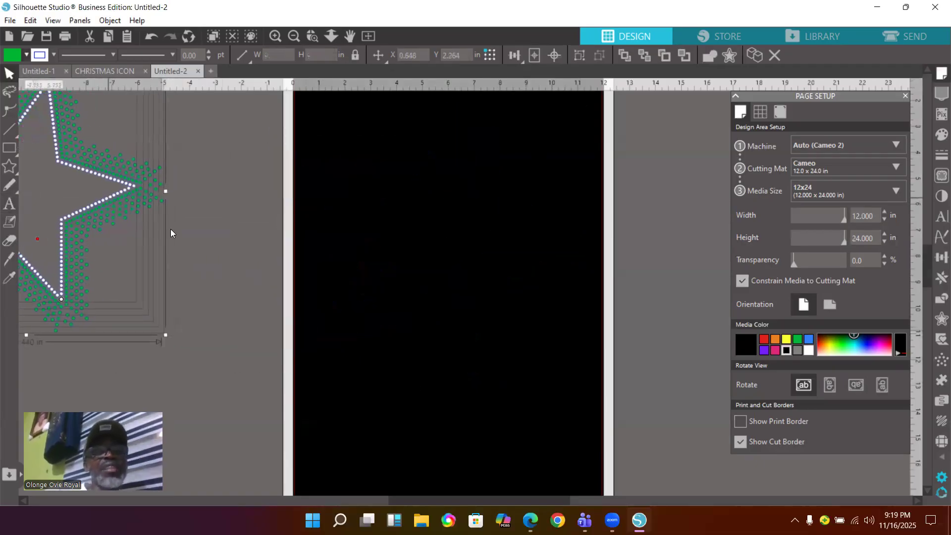
Add the text "ABCDEFGH" near the top of the empty black page
left_click(9, 204)
left_click(327, 134)
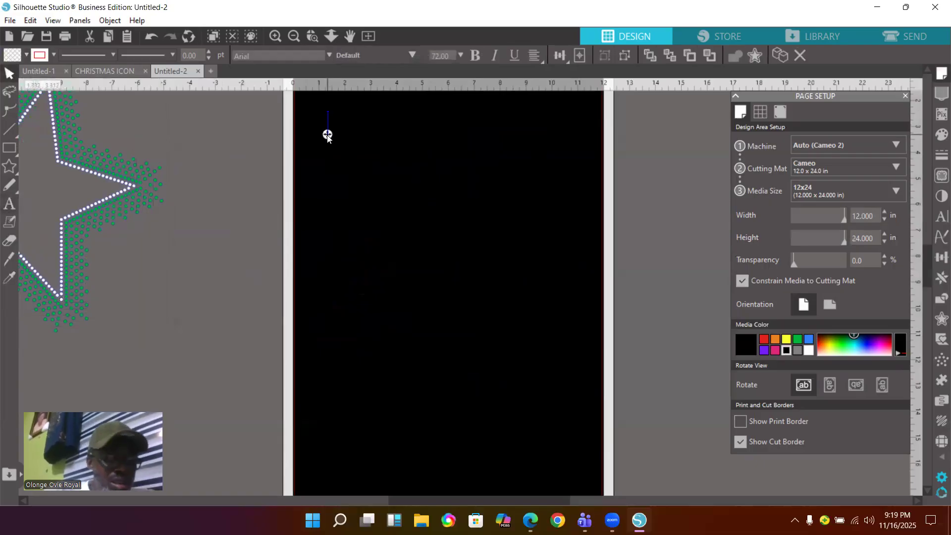
type("A")
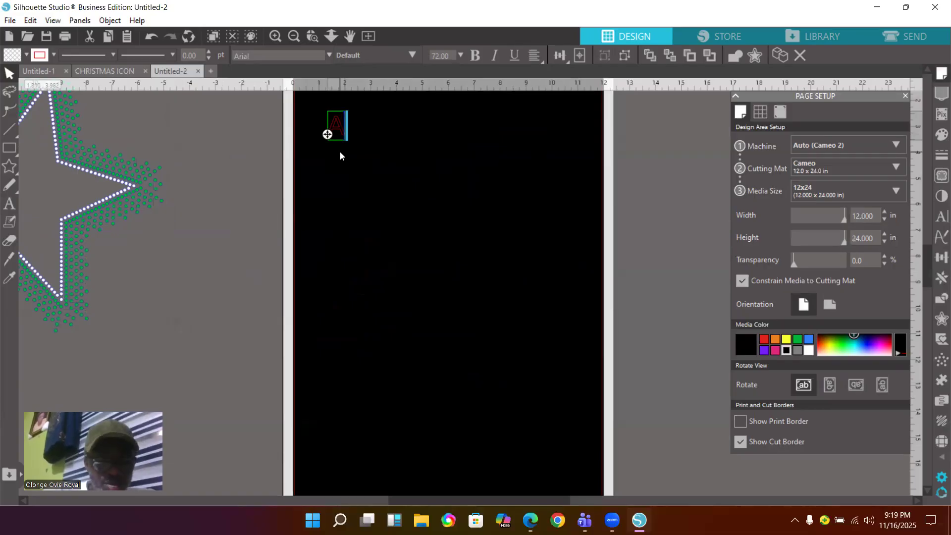
type("BC")
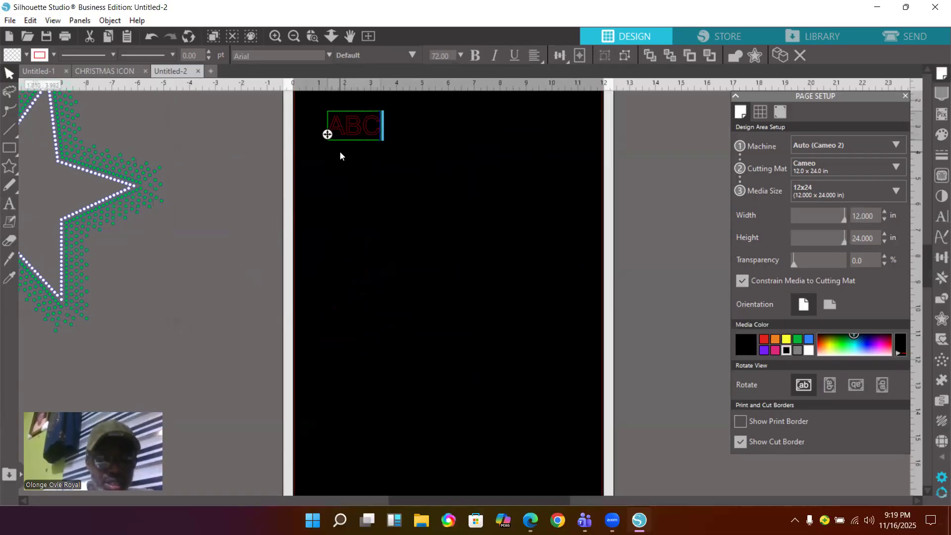
type("DEFGH")
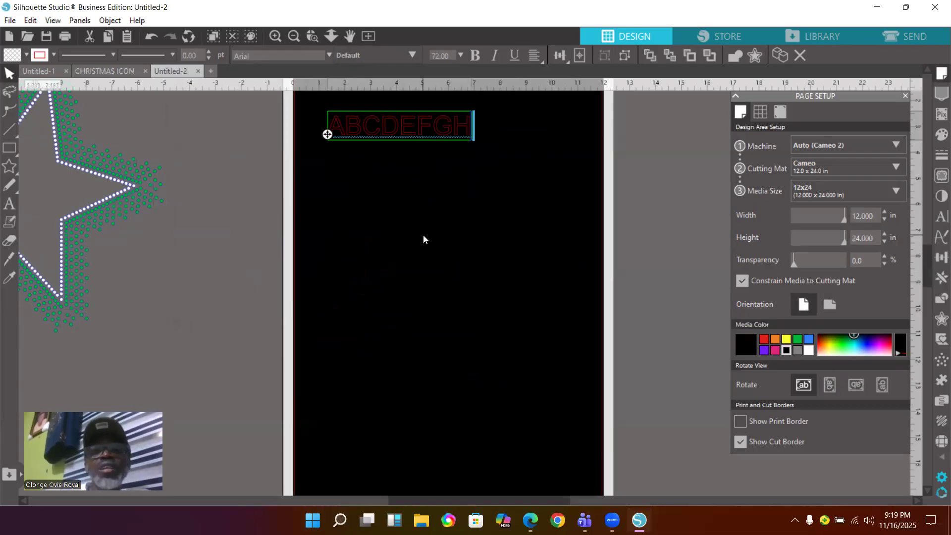
Enlarge the ABCDEFGH text to about 123 pt and position it across the upper part of the page
key("Escape")
left_click(453, 130)
left_click_drag(477, 145, 549, 235)
left_click_drag(498, 140, 488, 166)
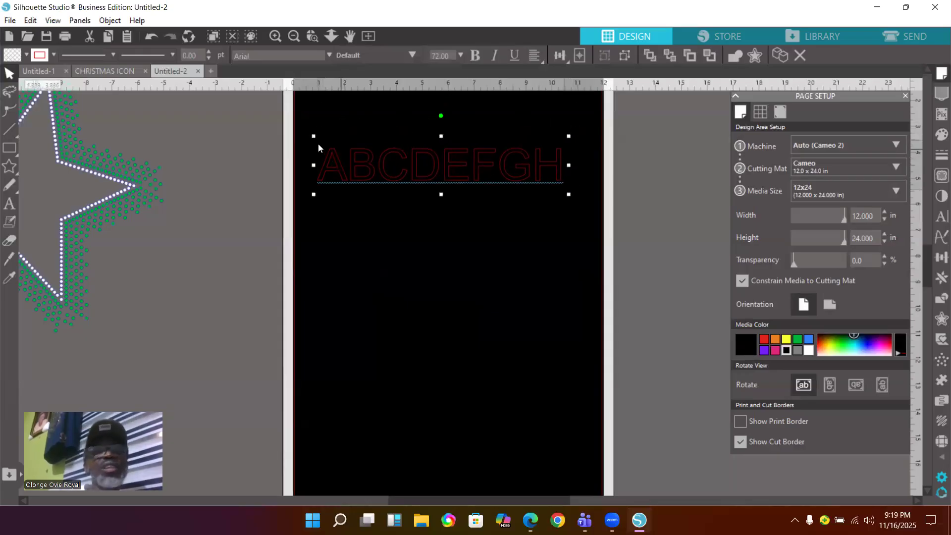
Set the ABCDEFGH text's line colour to blue and its fill to white
left_click(39, 56)
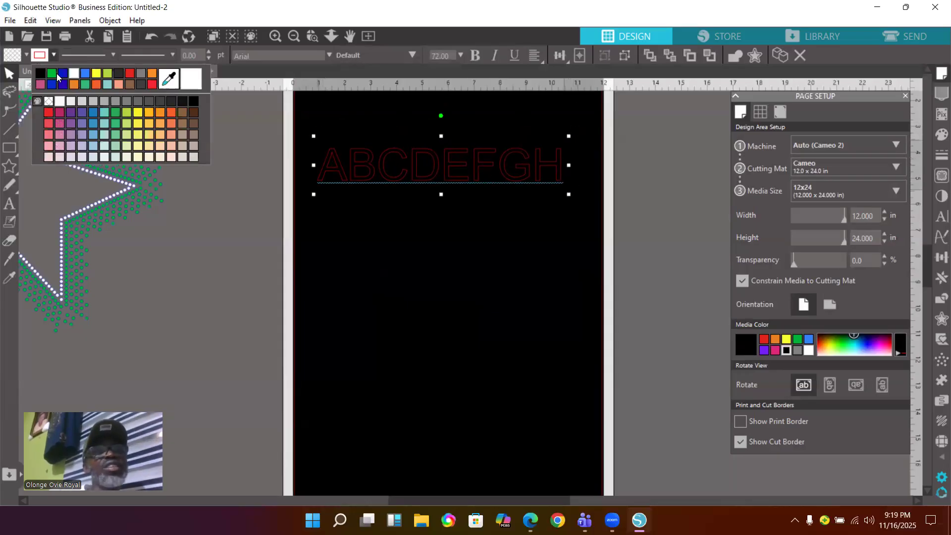
left_click(62, 76)
left_click(13, 56)
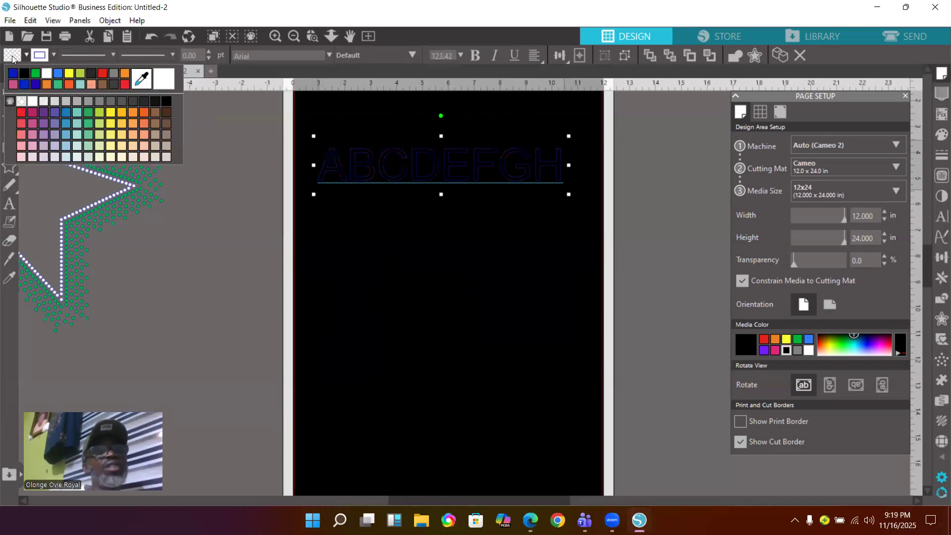
left_click(47, 74)
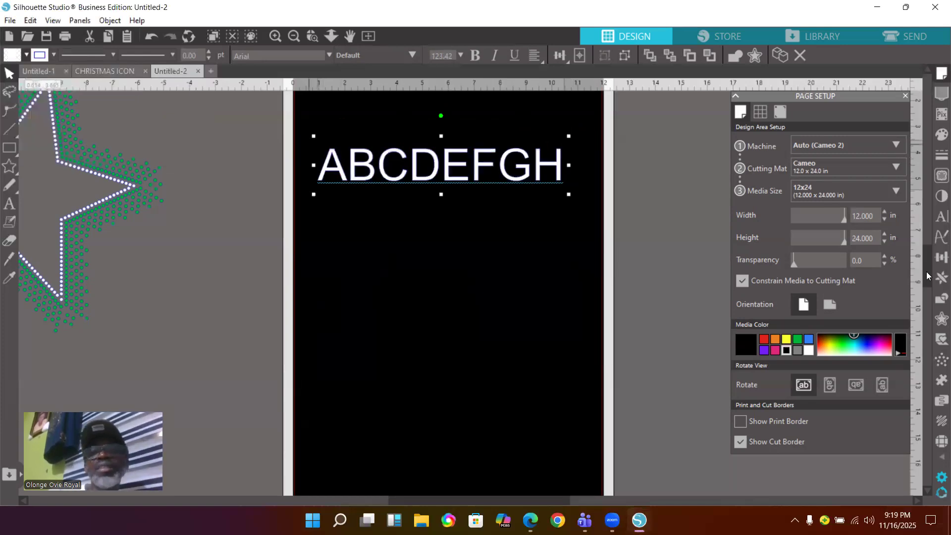
Change the ABCDEFGH text's font to Christmas Icons and ungroup it into separate icons
left_click(938, 218)
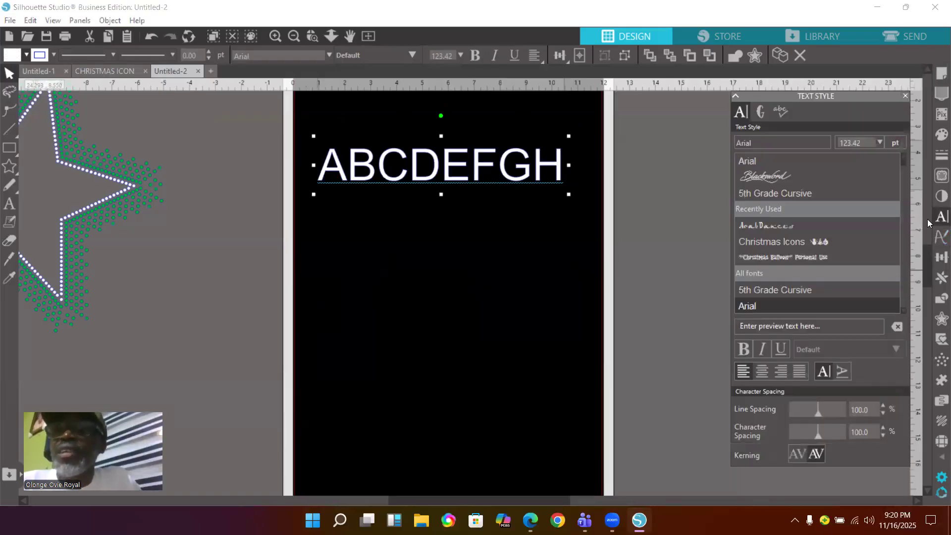
left_click(791, 243)
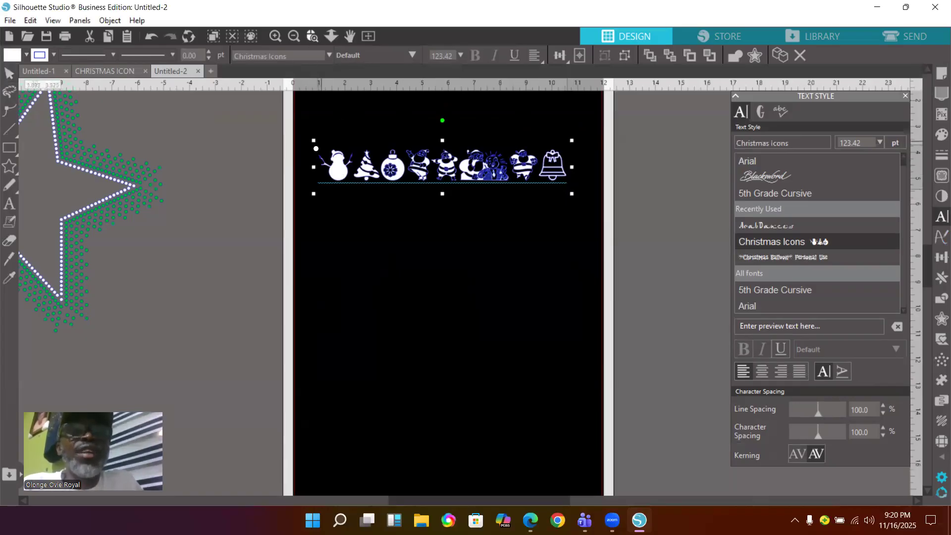
left_click_drag(307, 128, 586, 208)
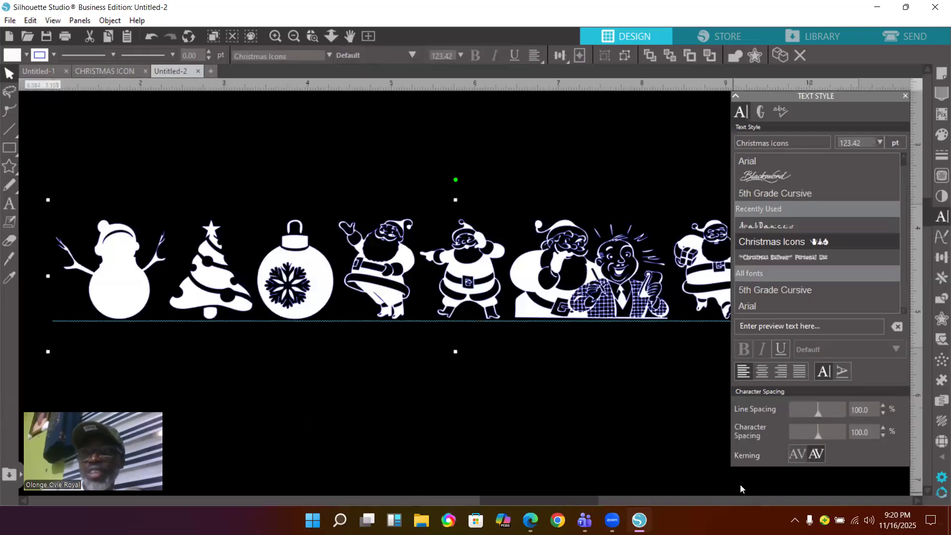
scroll(740, 484, "right", 5)
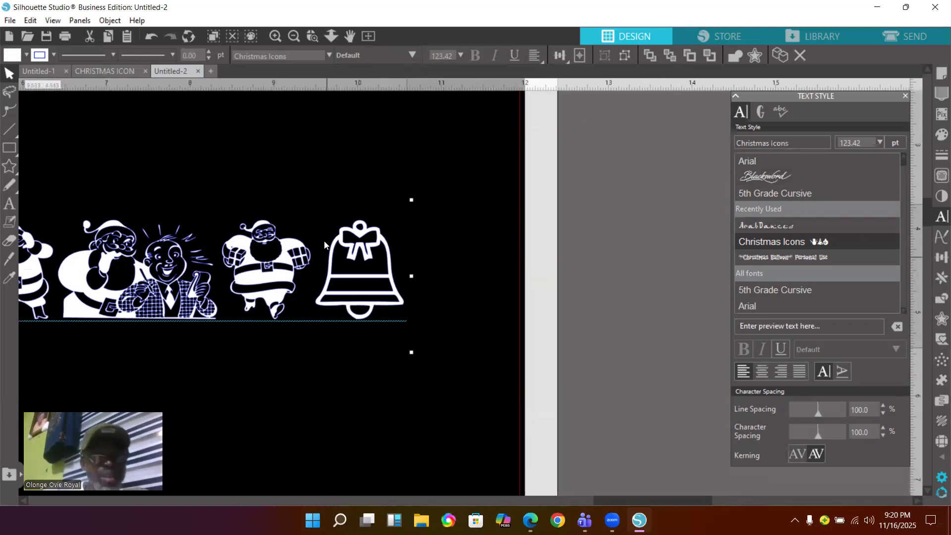
left_click(650, 55)
left_click(574, 254)
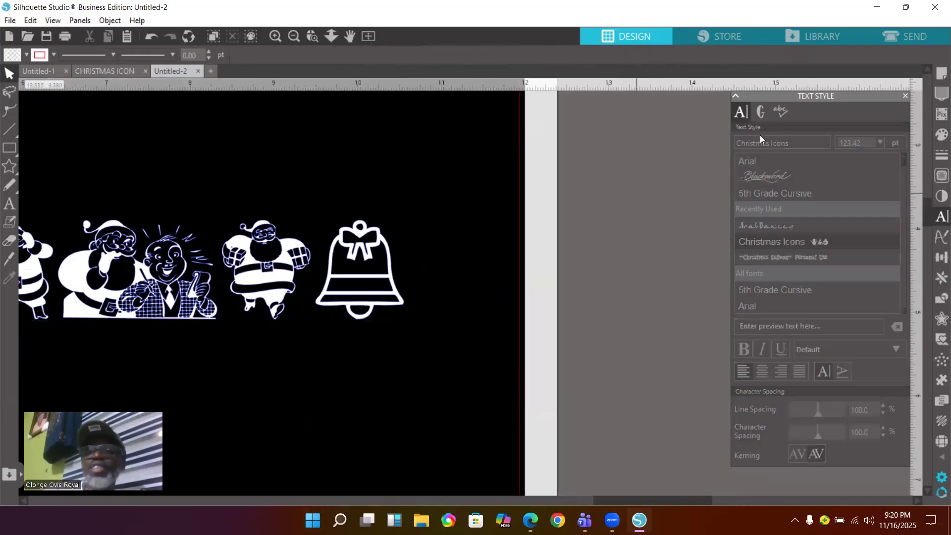
Set the media colour to white and move all the icons except the bell off the page, below the rhinestone star
left_click(941, 75)
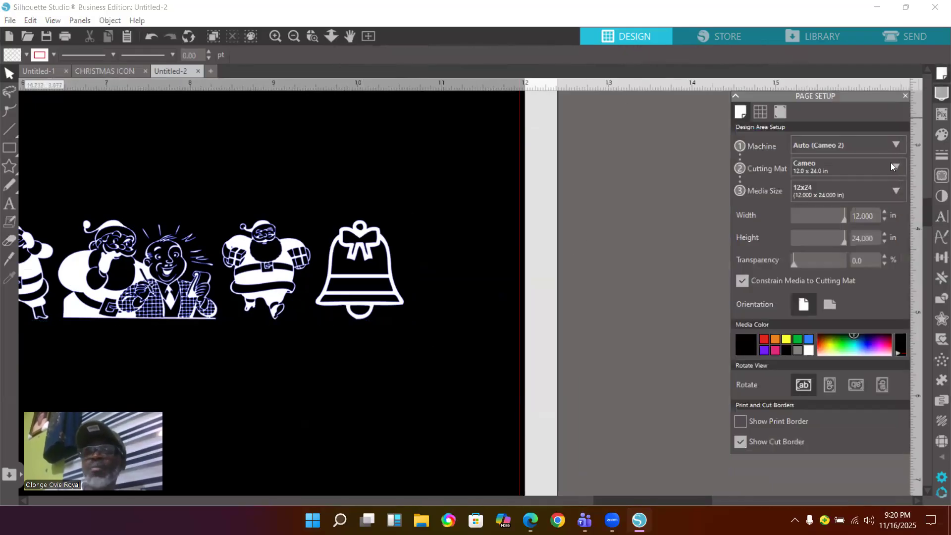
left_click(808, 350)
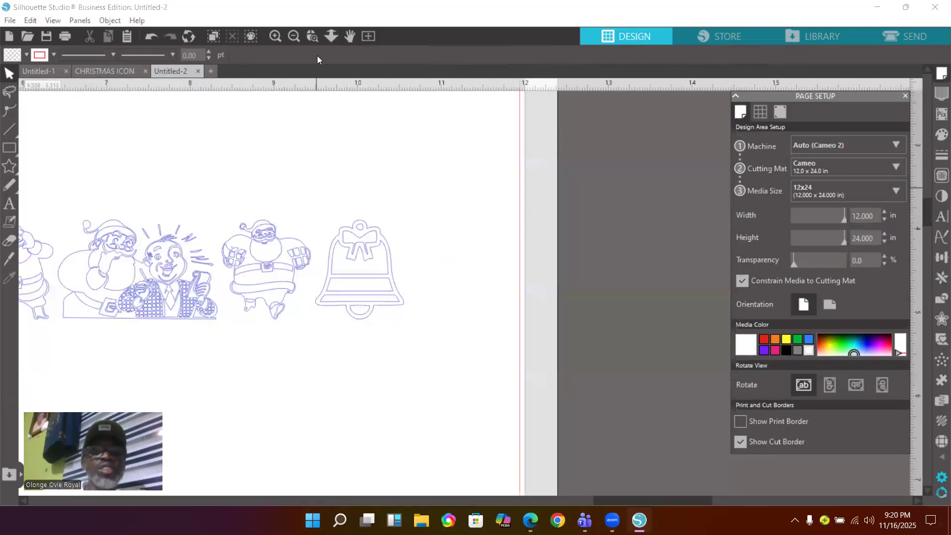
left_click(368, 37)
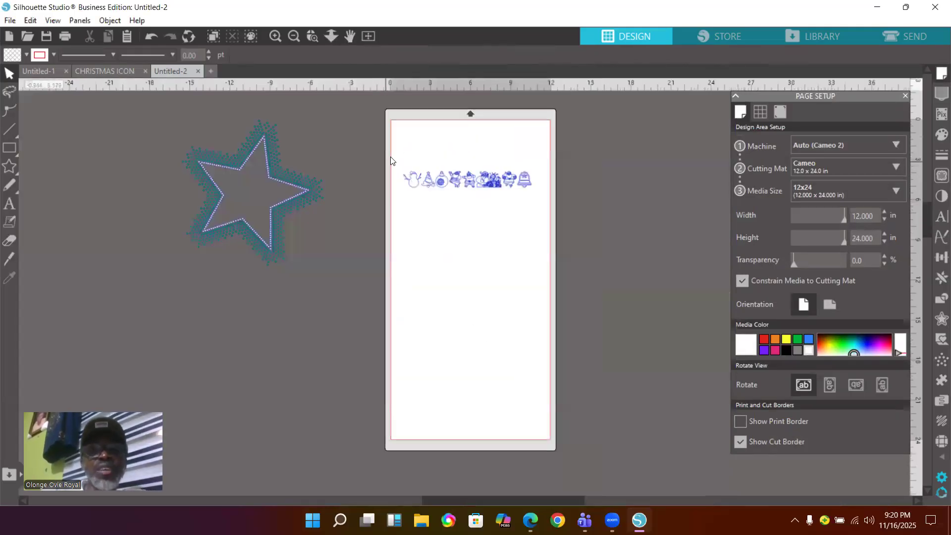
left_click_drag(395, 149, 286, 314)
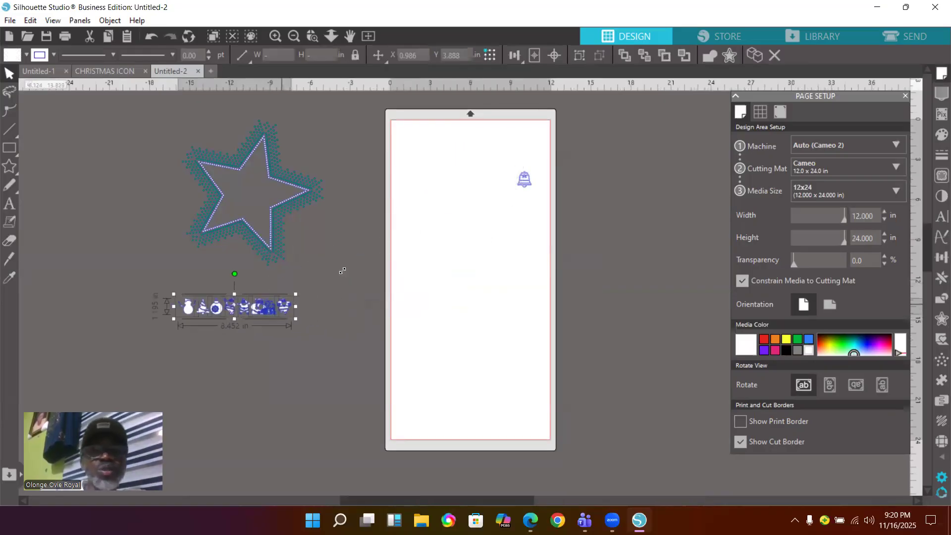
Enlarge the bell to about 5.4 x 6.0 in and centre it roughly on the upper part of the page
left_click(518, 185)
left_click_drag(518, 185, 476, 243)
left_click_drag(456, 170, 472, 191)
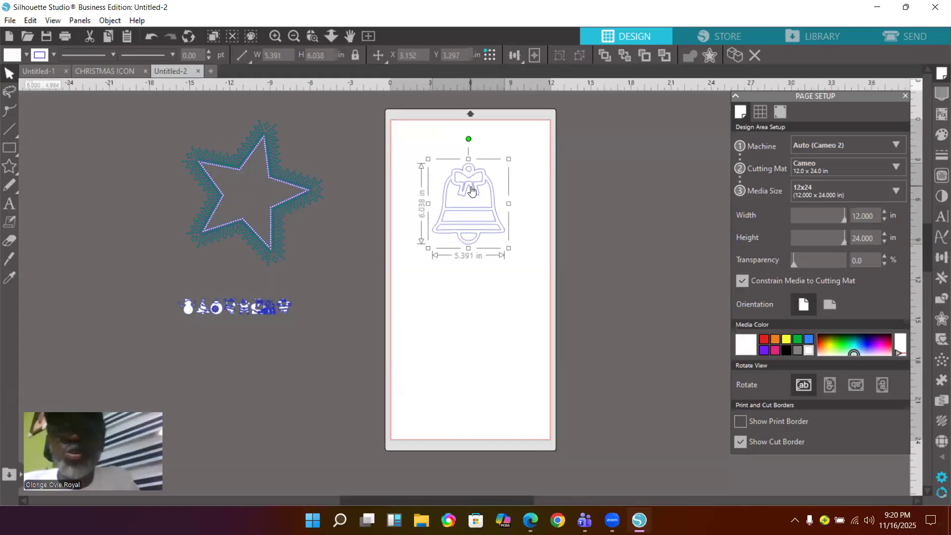
Apply the Edge rhinestone effect to the bell with 10ss stones and set the spacing to 0.025 in
left_click(941, 442)
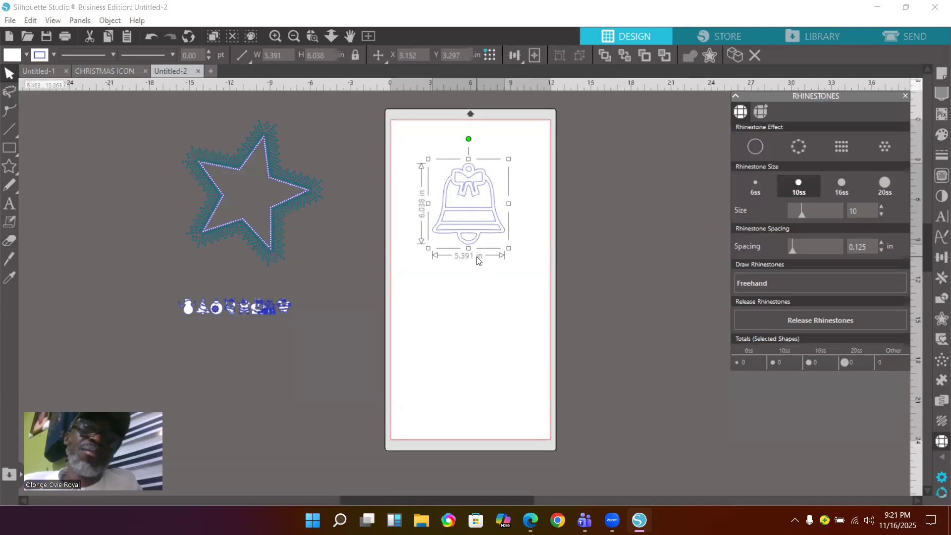
left_click(795, 154)
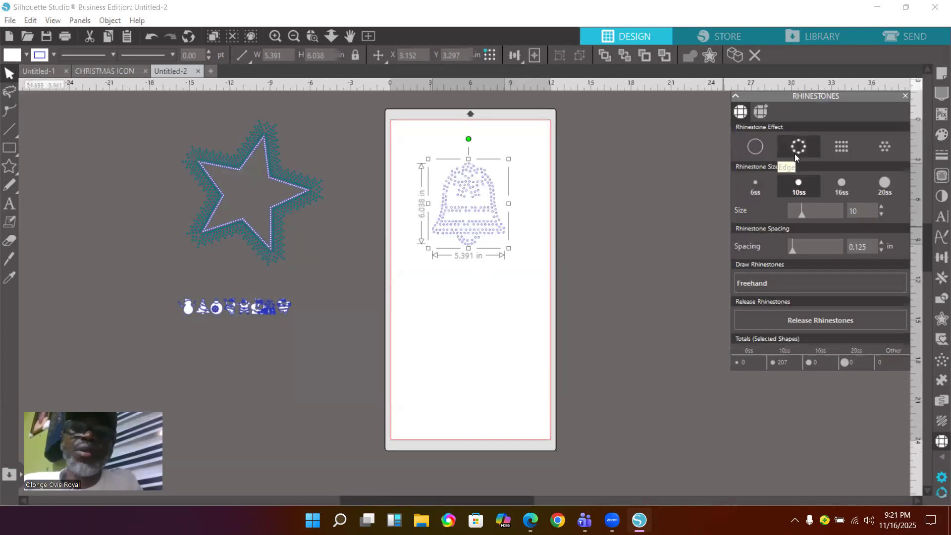
left_click(311, 35)
left_click_drag(424, 144, 523, 258)
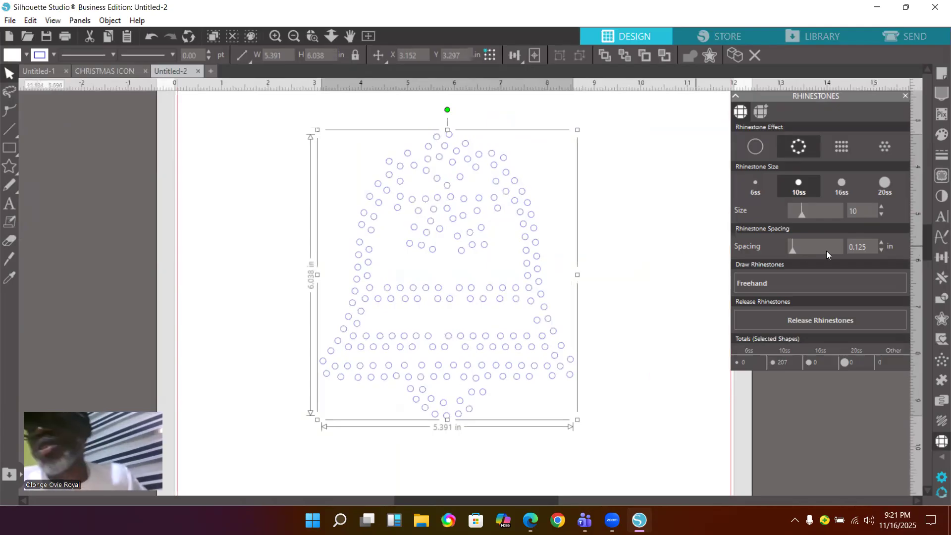
left_click_drag(868, 246, 856, 245)
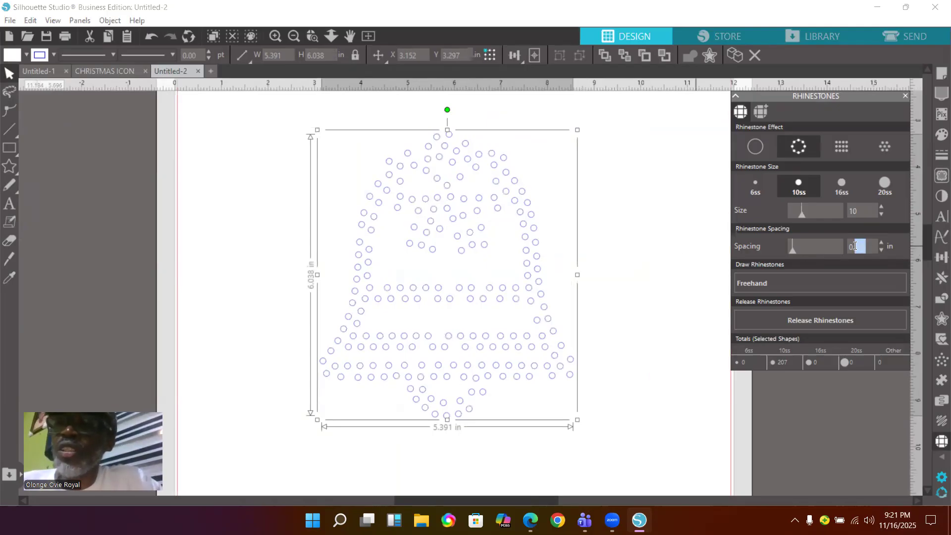
key("BackSpace")
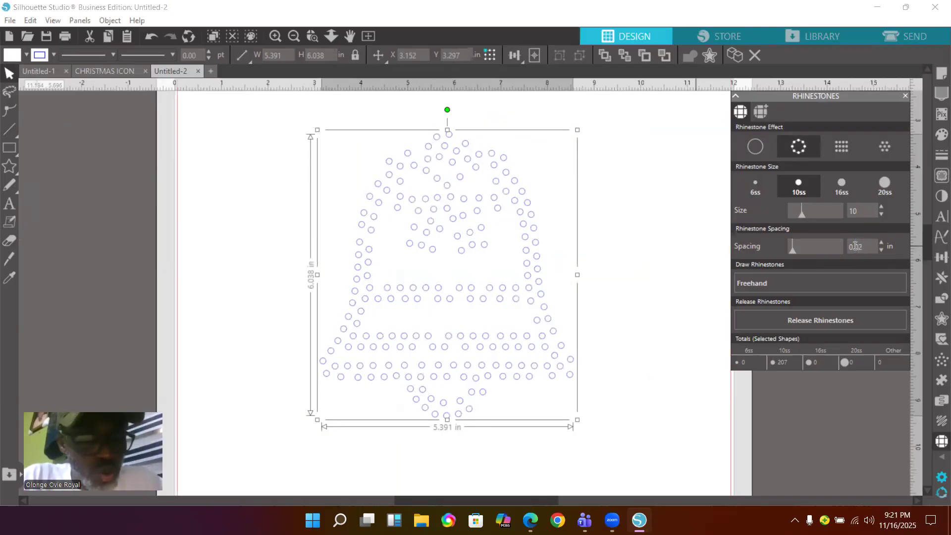
type("025")
key("Return")
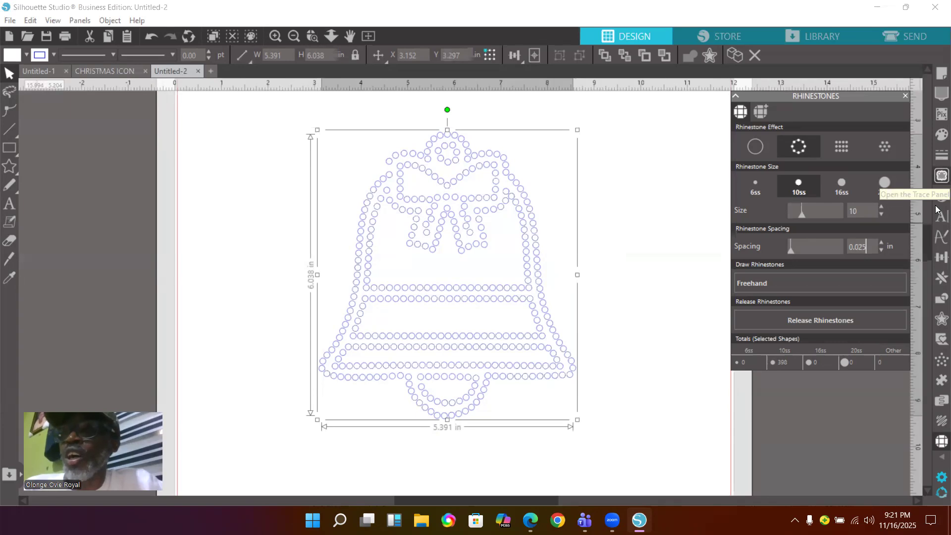
Add five successive outward offset rings around the rhinestone bell at a distance of 0.195 in each
left_click(940, 318)
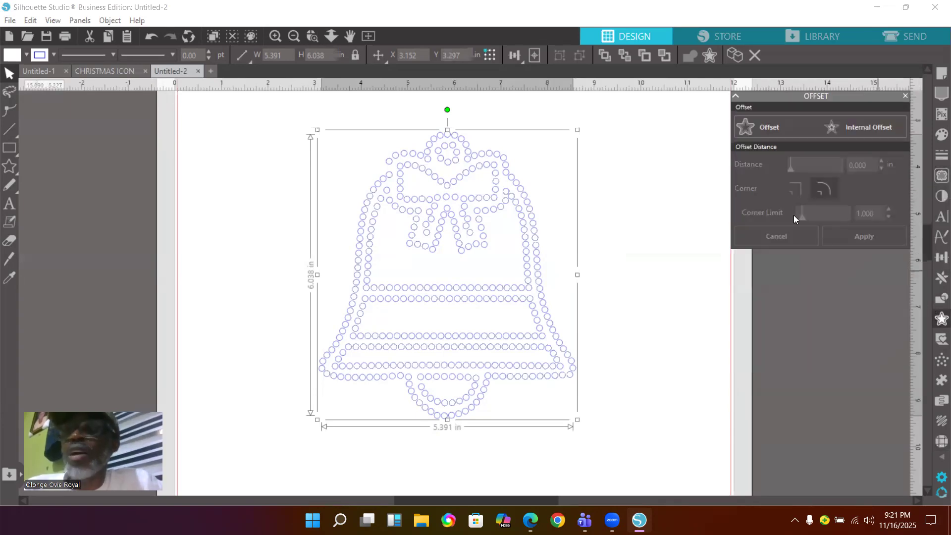
left_click(769, 129)
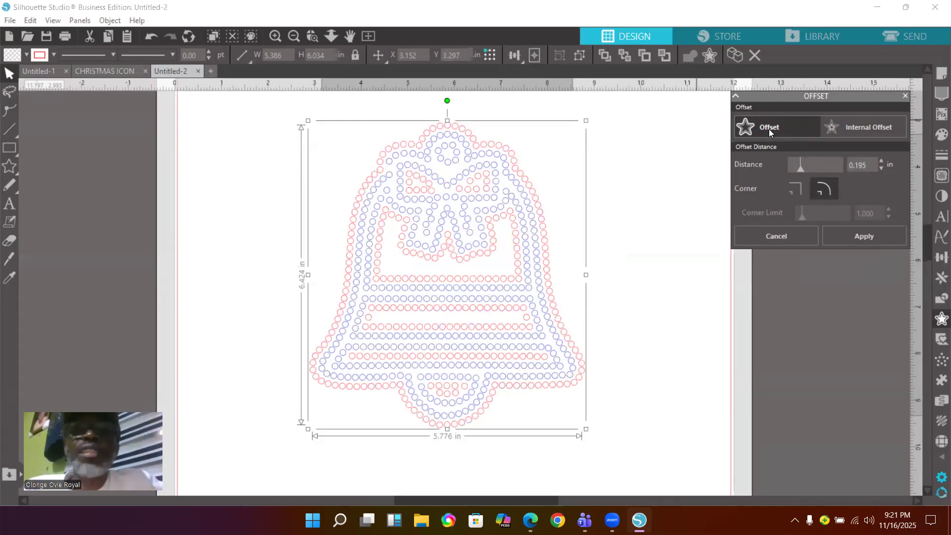
left_click(769, 127)
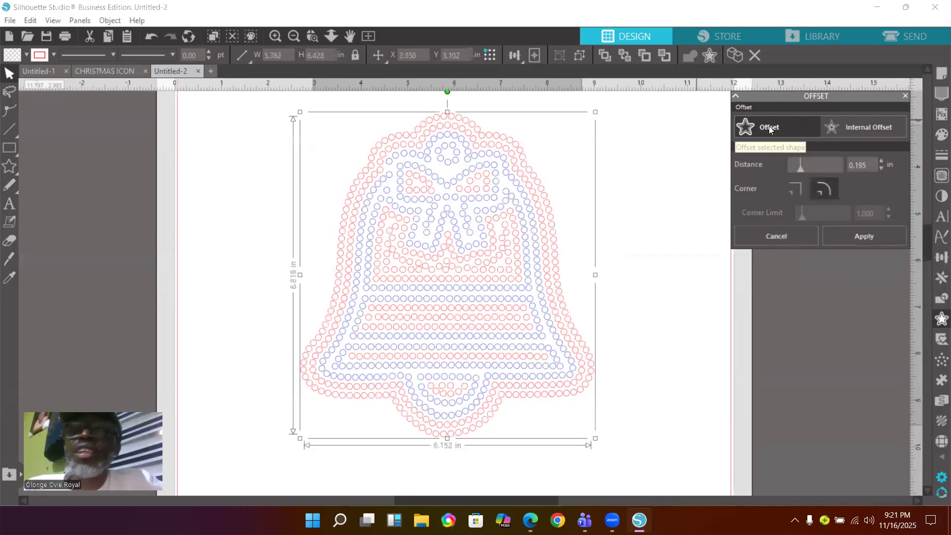
left_click(769, 128)
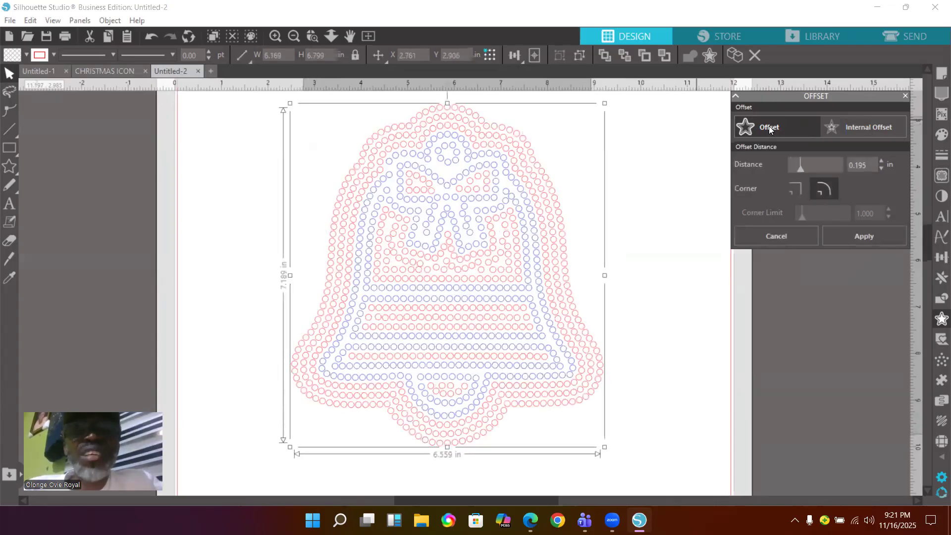
left_click(769, 127)
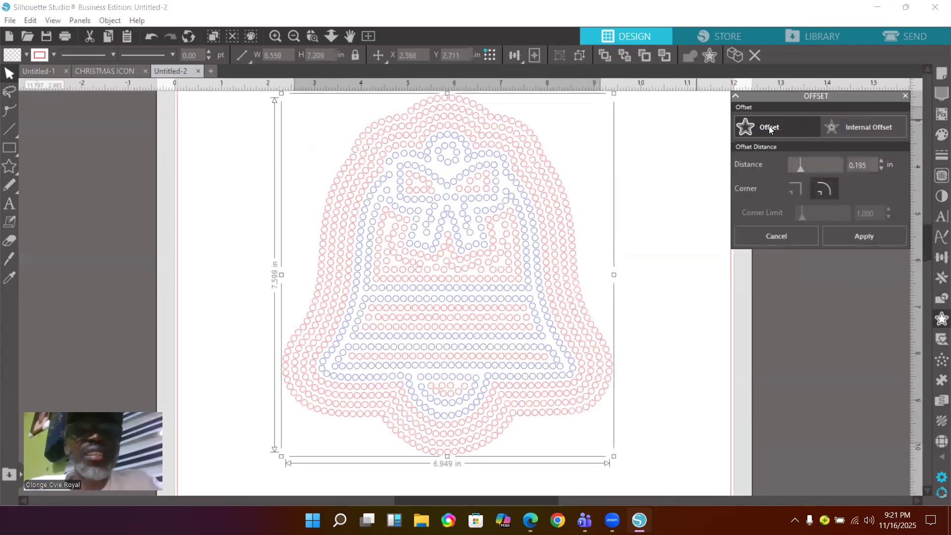
left_click(769, 128)
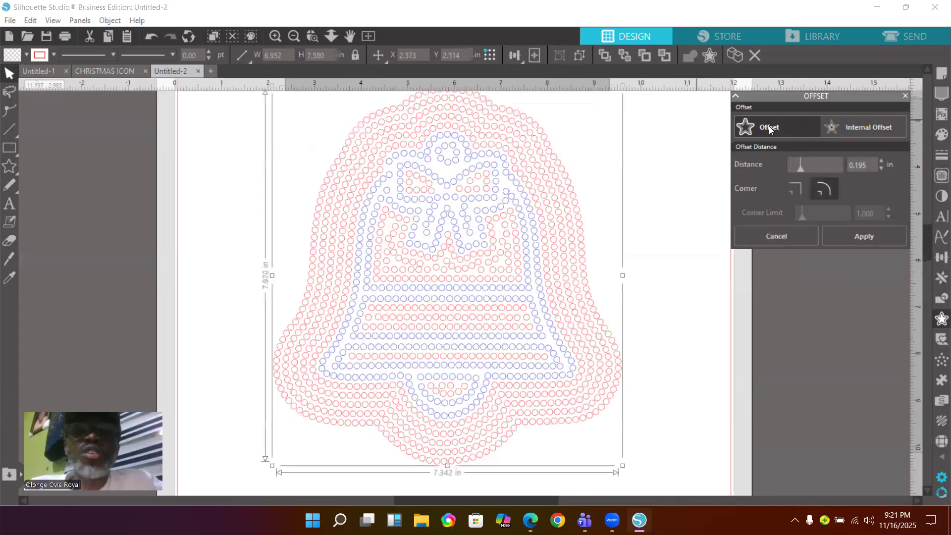
left_click(625, 197)
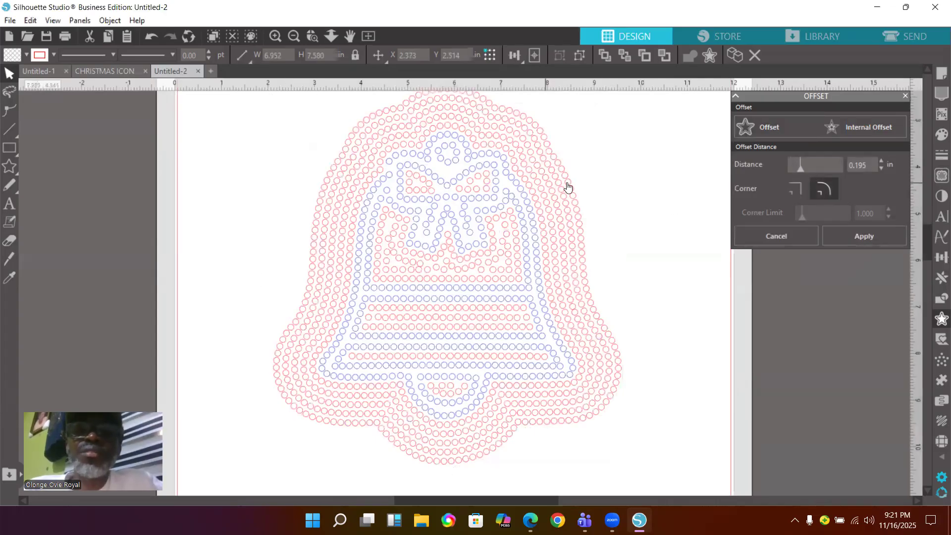
Set the outermost offset ring's rhinestone spacing to 0.375 in
left_click(568, 184)
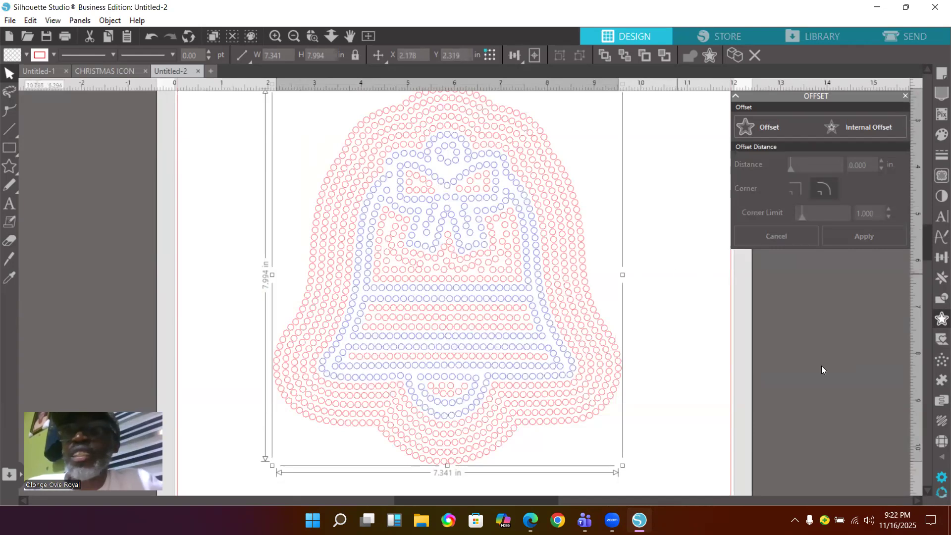
left_click(940, 441)
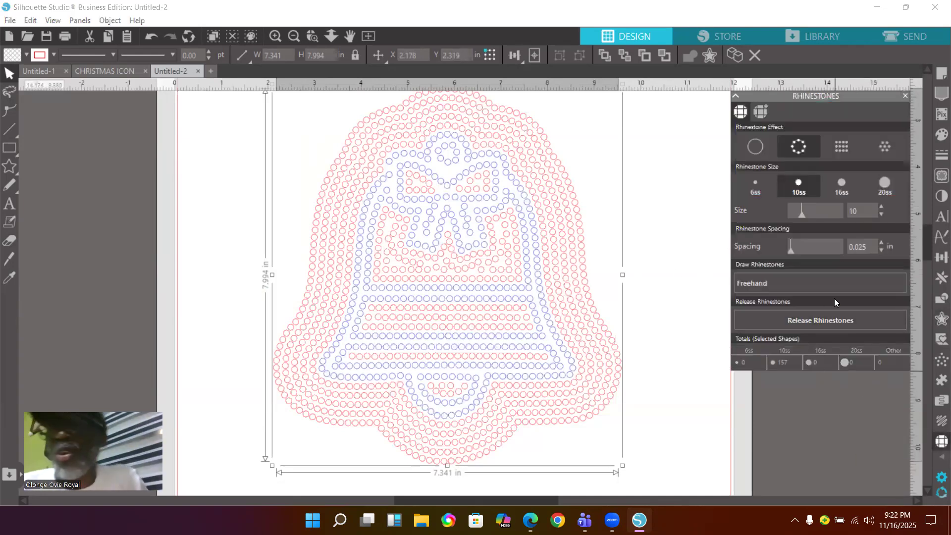
left_click(790, 252)
left_click_drag(794, 250, 799, 251)
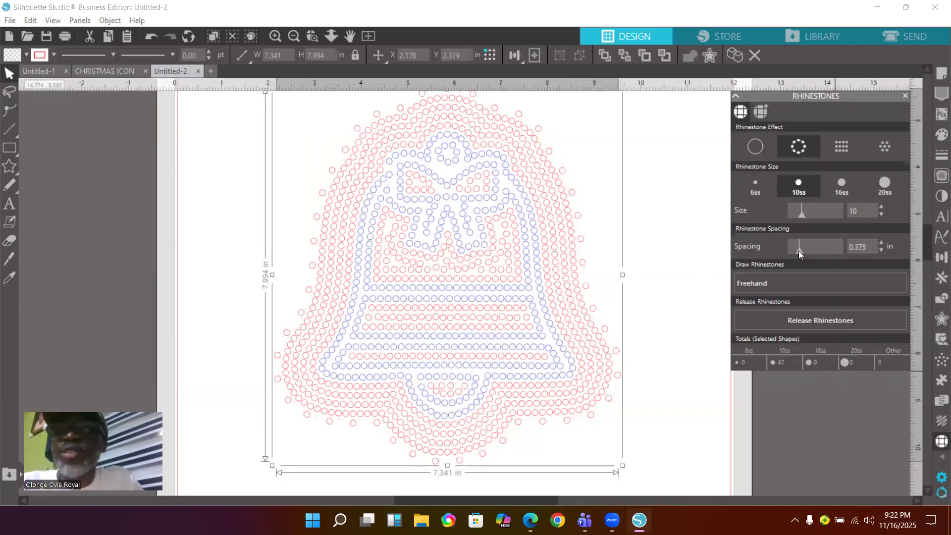
Set the rhinestone spacing of the second offset ring from the outside to 0.250 in
left_click(791, 253)
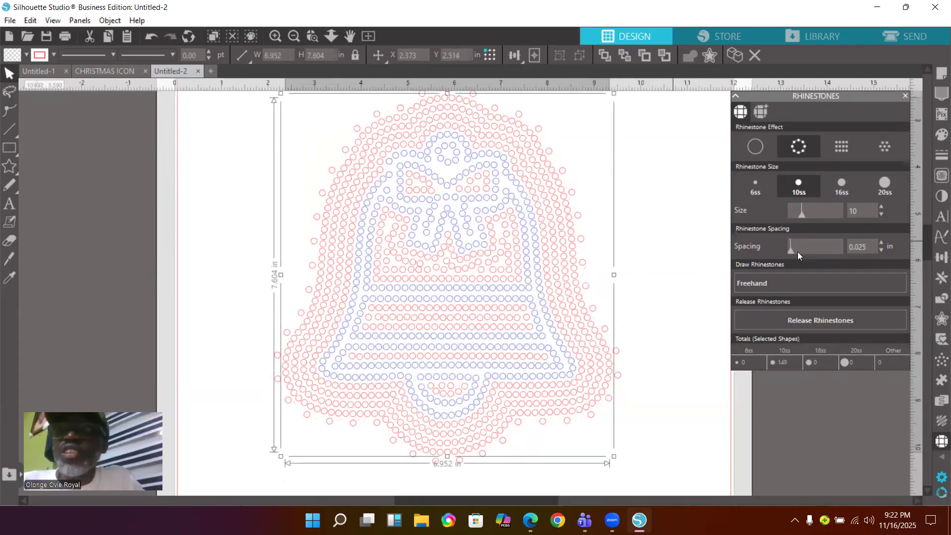
left_click_drag(791, 251, 795, 254)
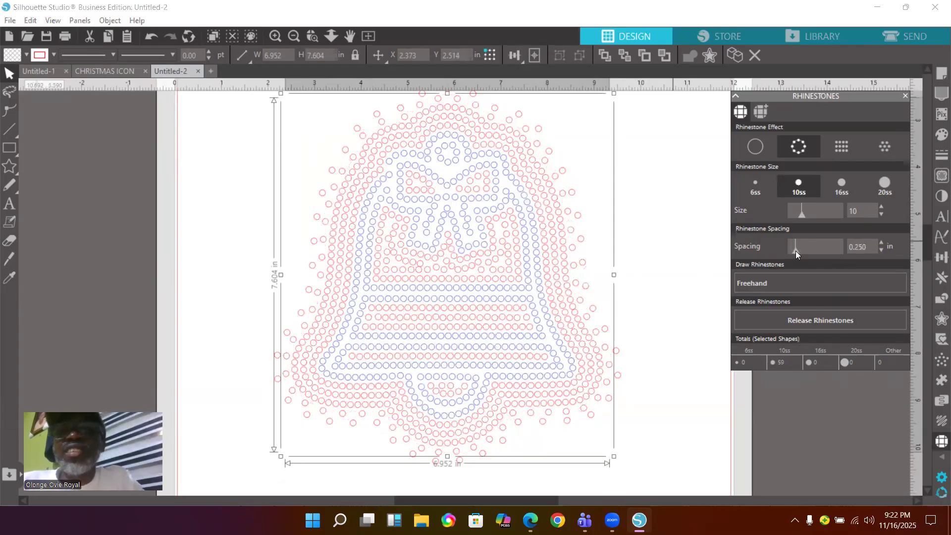
left_click_drag(796, 251, 705, 257)
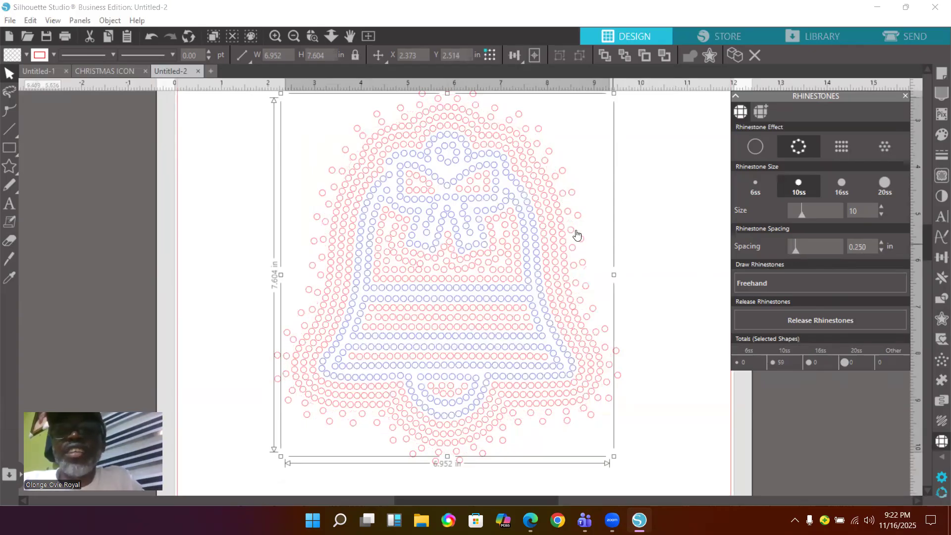
Widen the rhinestone spacing of the three remaining offset rings, setting the two closest to the bell to 0.125 in
left_click_drag(789, 251, 780, 253)
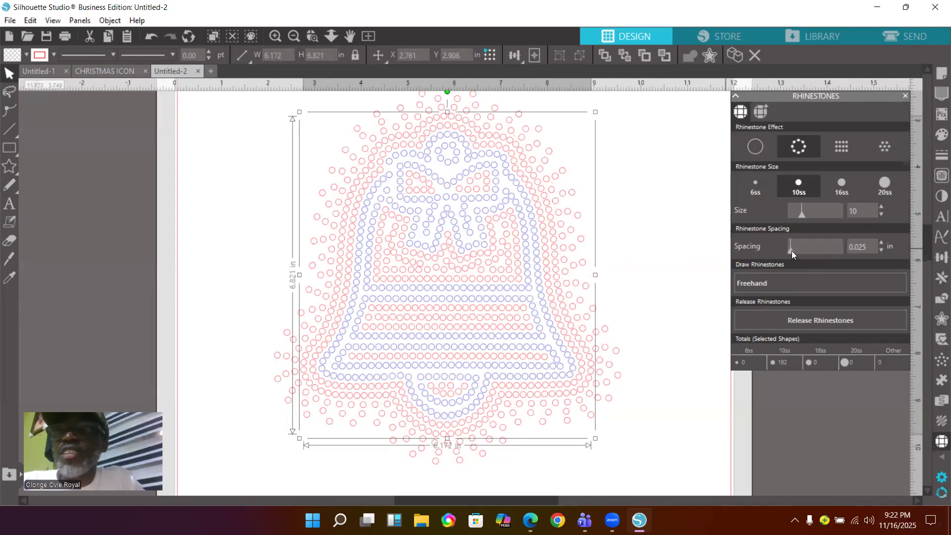
left_click_drag(792, 252, 793, 251)
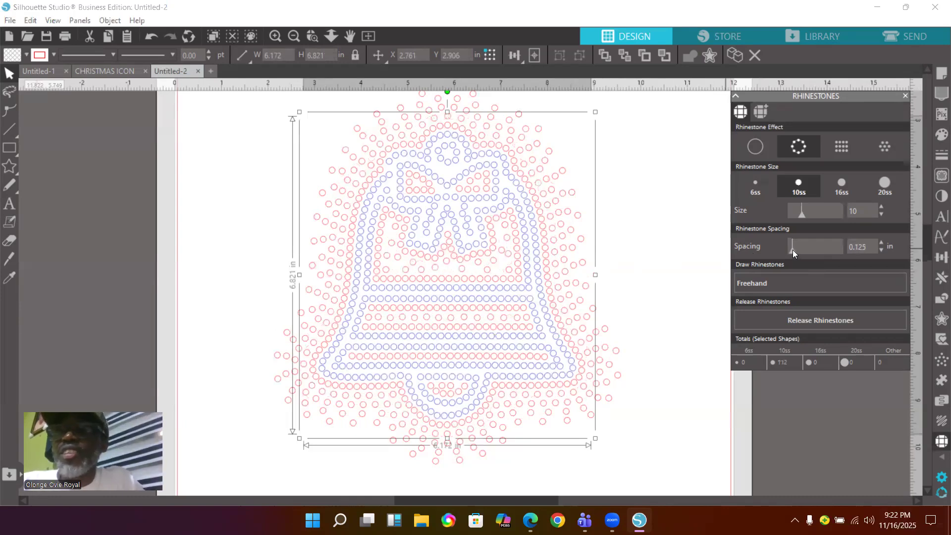
left_click(545, 254)
left_click(545, 254)
left_click_drag(793, 249, 788, 255)
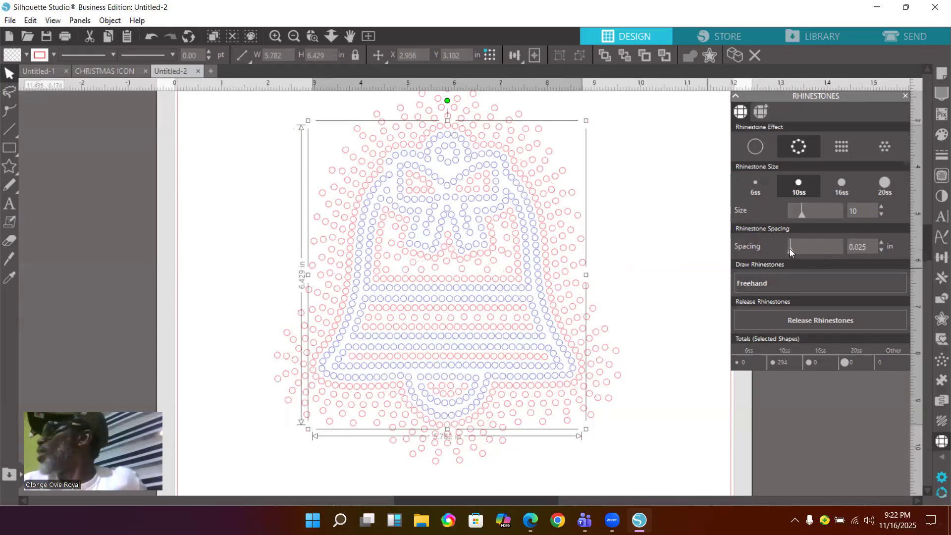
left_click_drag(790, 253, 792, 250)
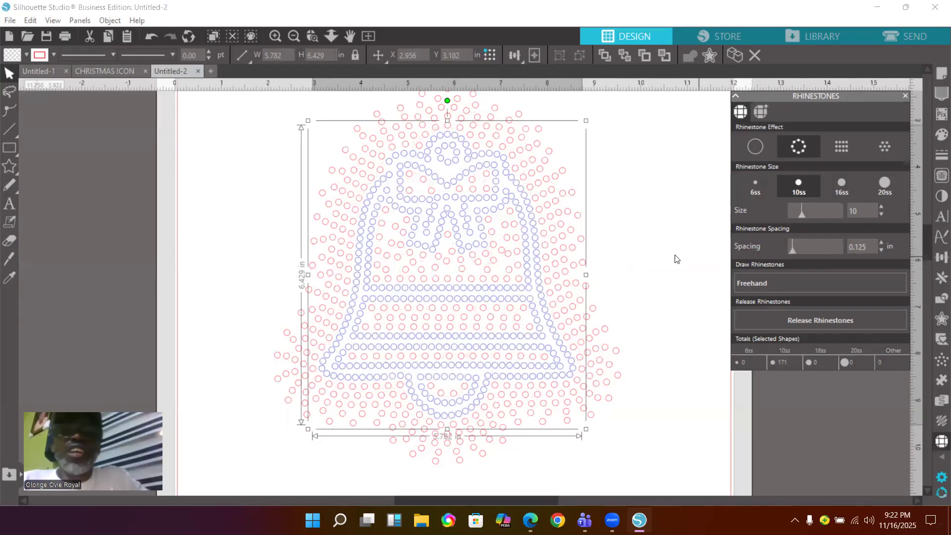
Set the line colour to blue and the fill to green for the four inner offset rings
left_click(580, 221)
left_click_drag(657, 222, 471, 239)
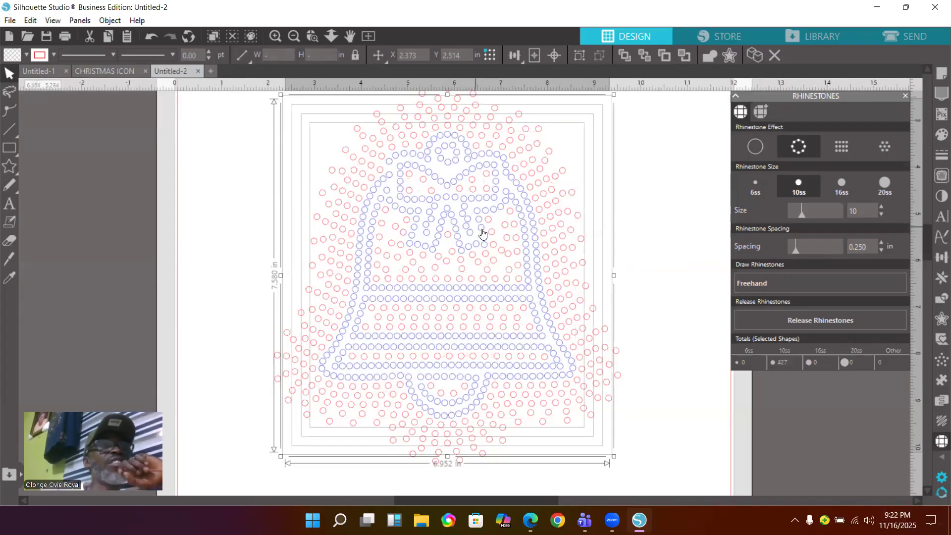
left_click(39, 55)
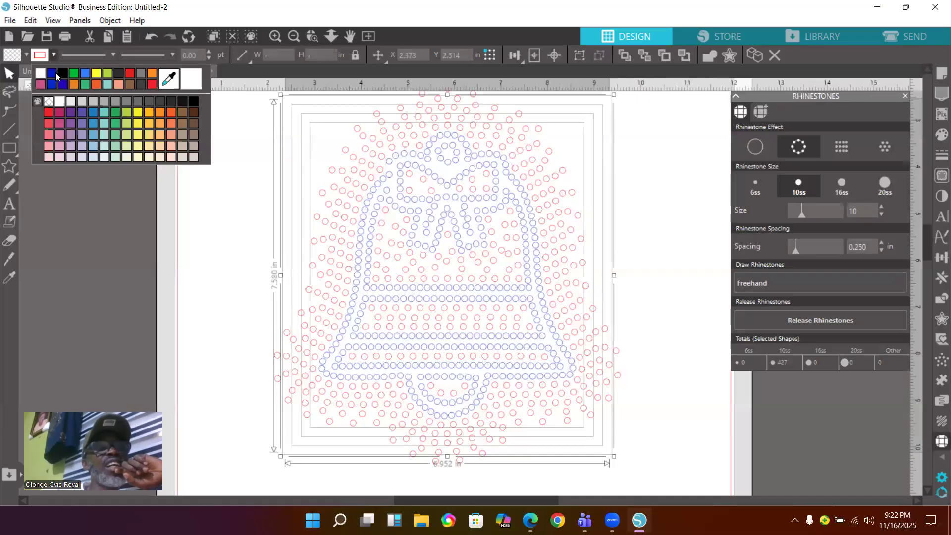
left_click(50, 72)
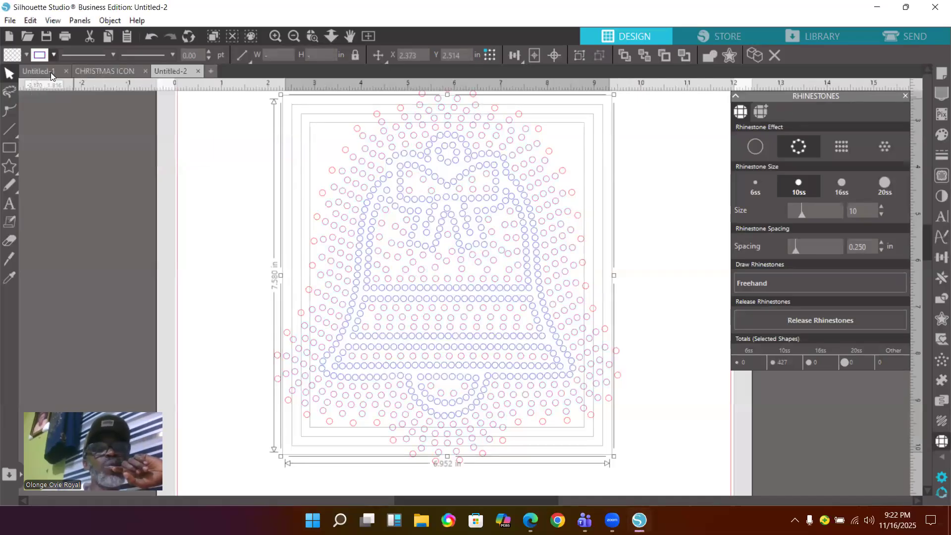
left_click(15, 58)
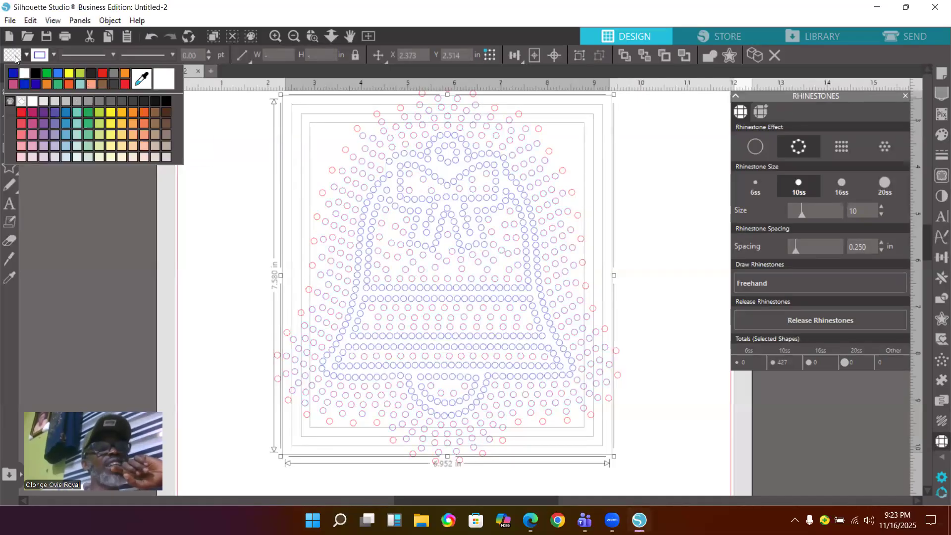
left_click(47, 73)
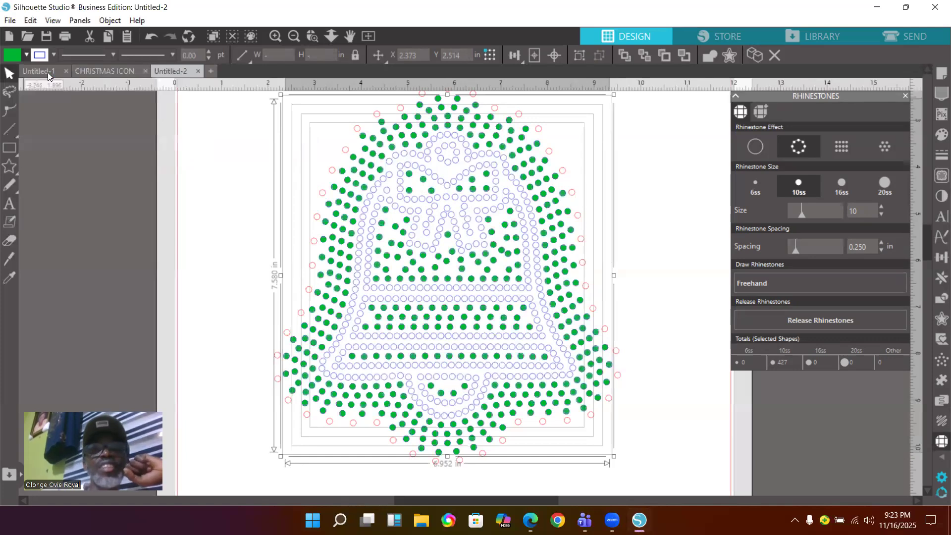
Set the outermost offset ring's line colour to blue and its fill to green
left_click(333, 171)
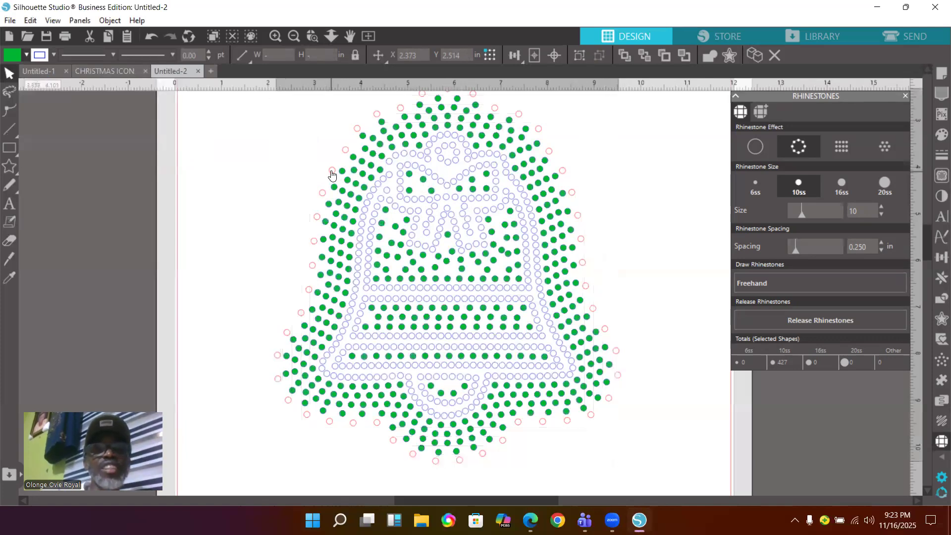
left_click(39, 55)
left_click(49, 72)
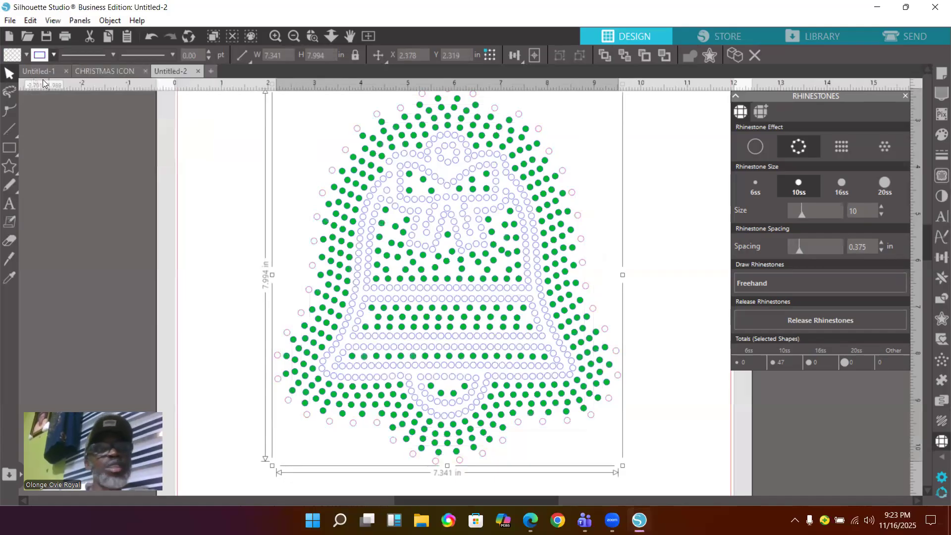
left_click(12, 58)
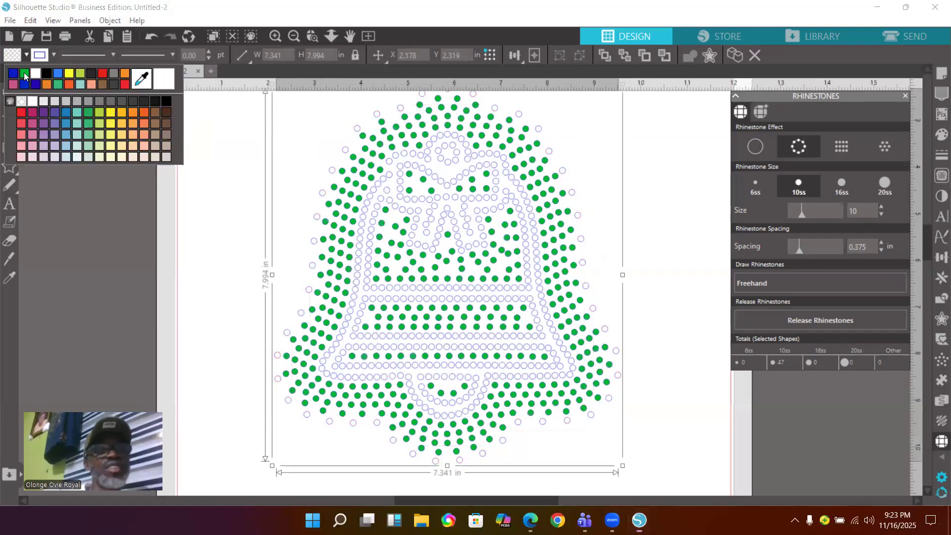
left_click(24, 73)
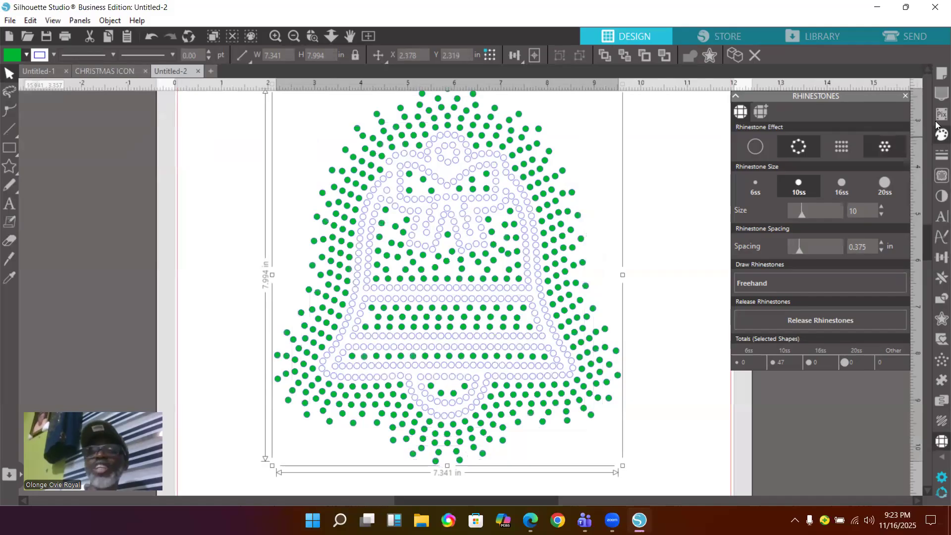
Set the media colour to black to preview the whole rhinestone bell on a dark background
left_click(938, 73)
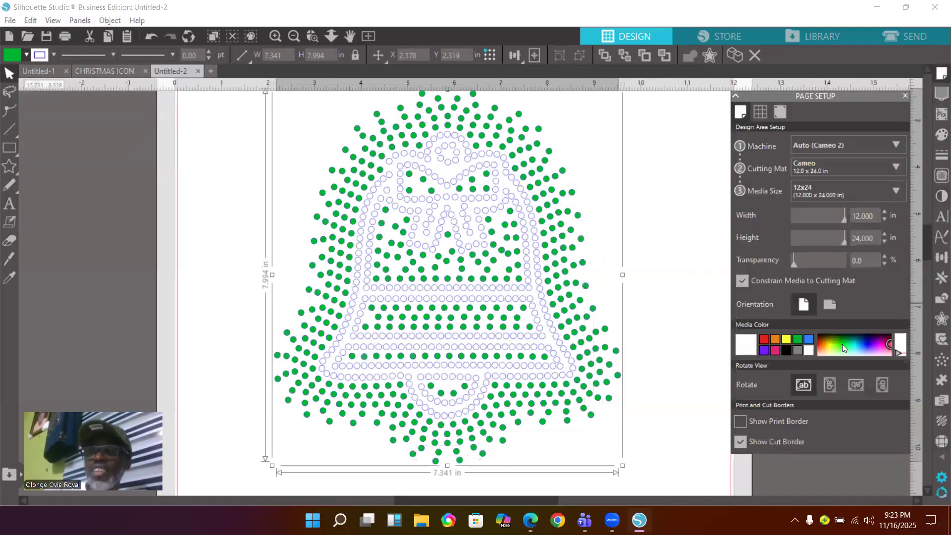
left_click(786, 350)
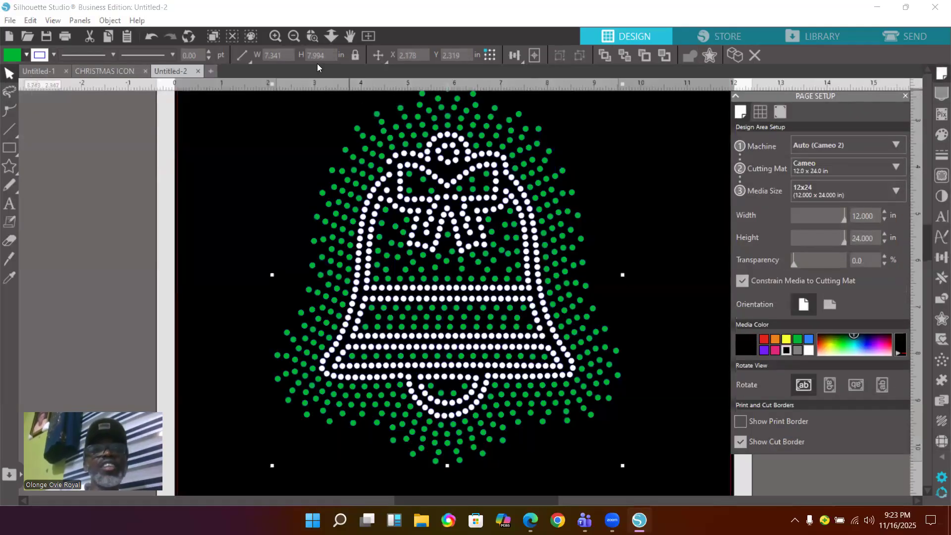
left_click(294, 37)
left_click(294, 37)
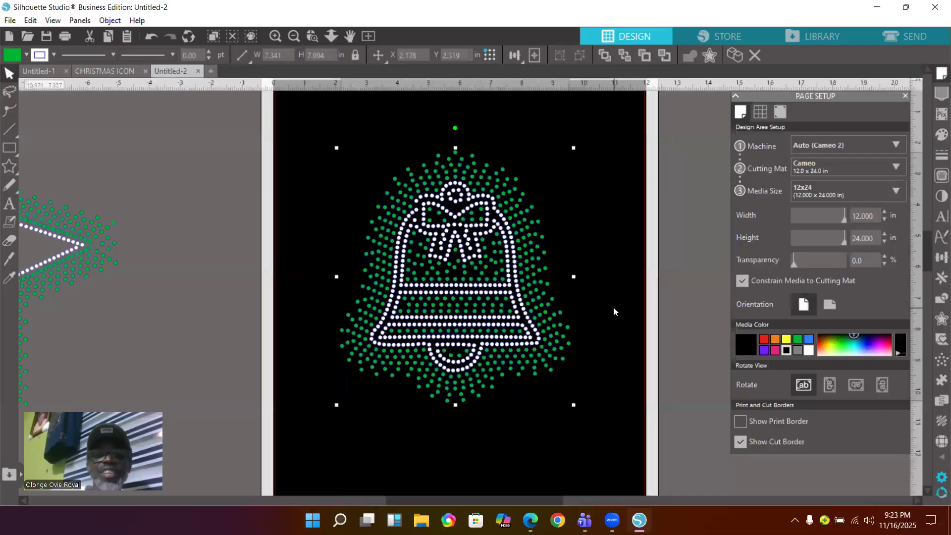
Move the finished rhinestone bell off the page and add the letter C as text in the cleared area
left_click_drag(299, 183, 602, 379)
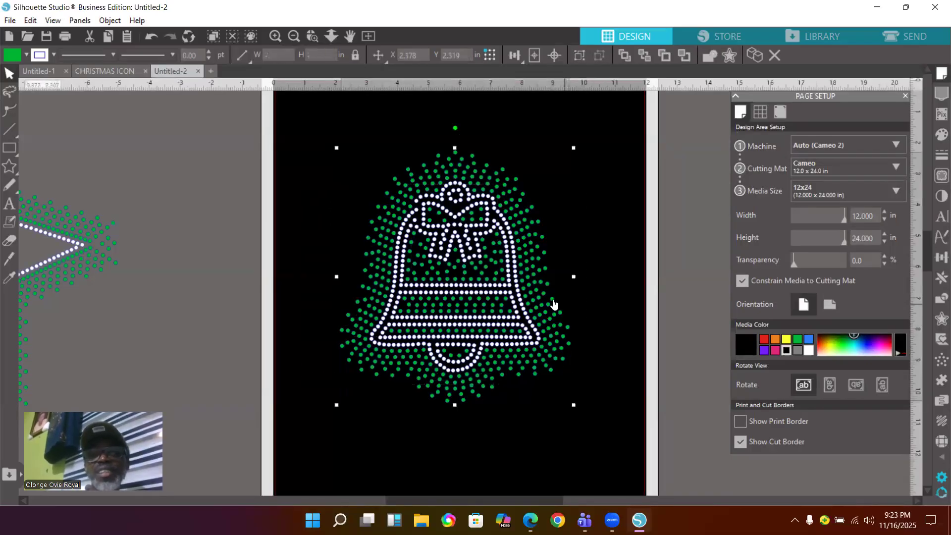
left_click_drag(552, 303, 140, 204)
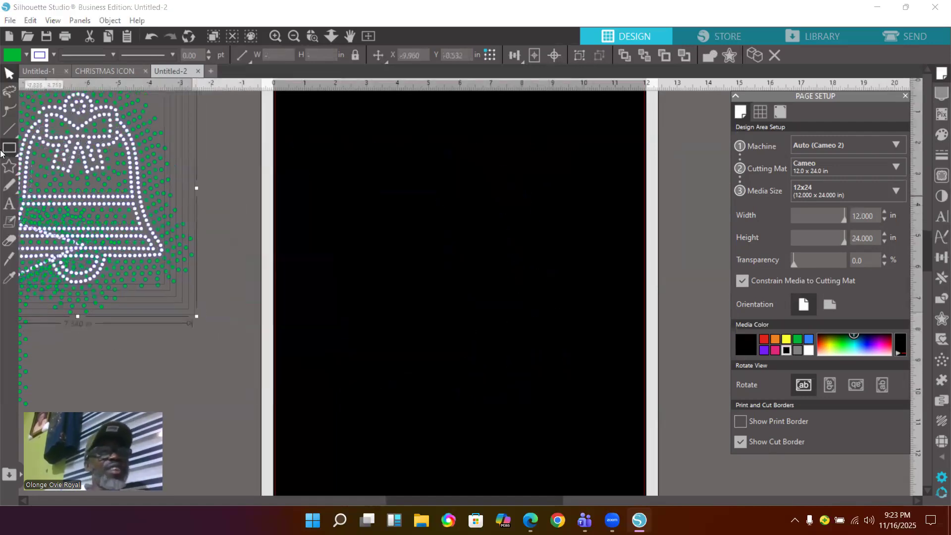
left_click(9, 202)
left_click(362, 186)
type("C")
left_click(398, 218)
left_click(380, 185)
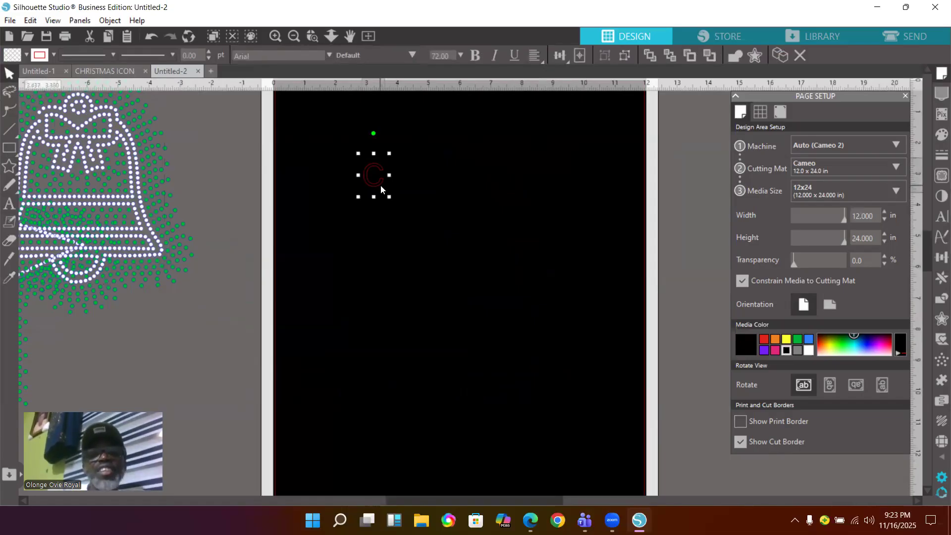
Give the letter C a blue line colour and white fill, and enlarge it to about 259 pt
left_click(41, 55)
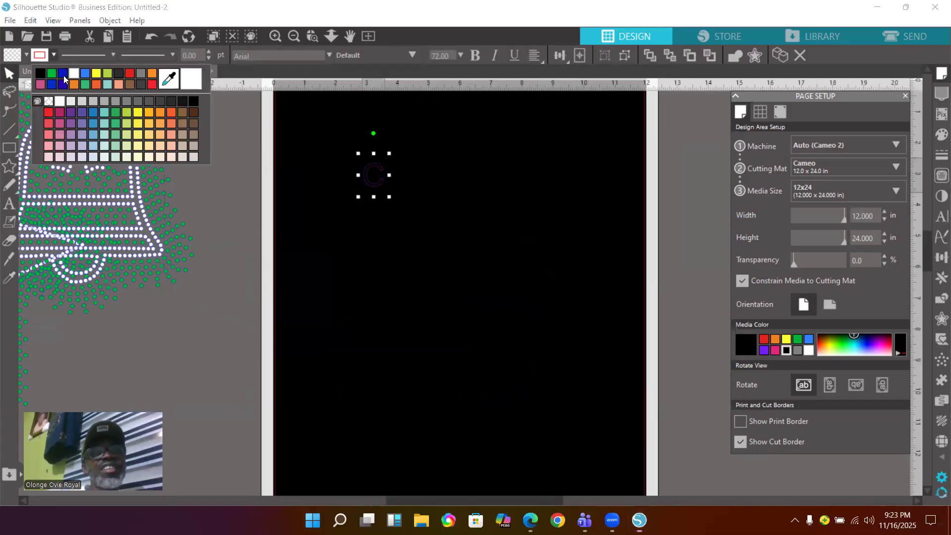
left_click(63, 75)
left_click(11, 55)
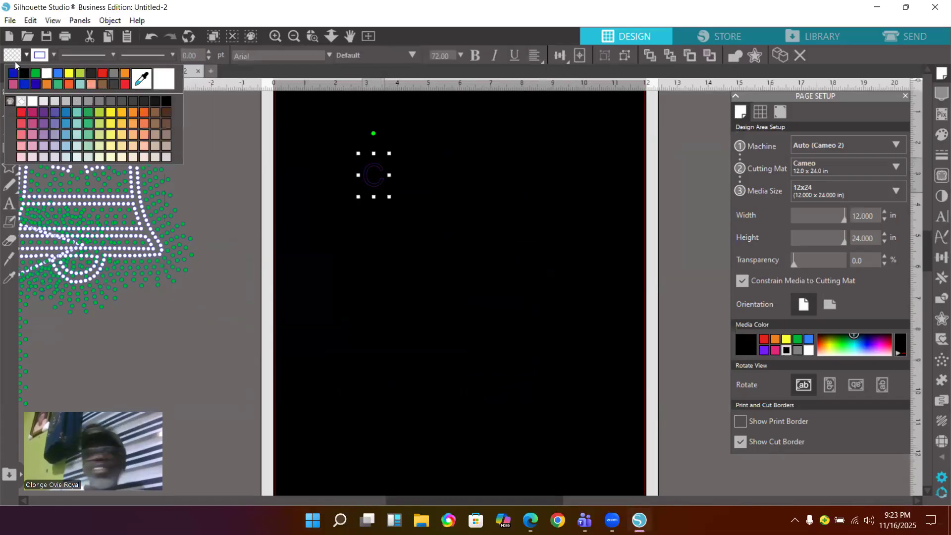
left_click(11, 56)
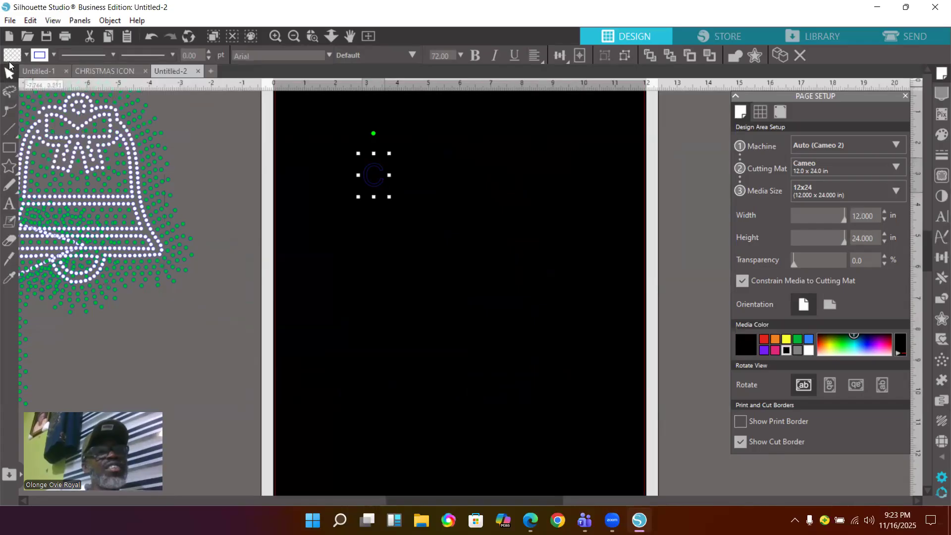
left_click(11, 56)
left_click(47, 74)
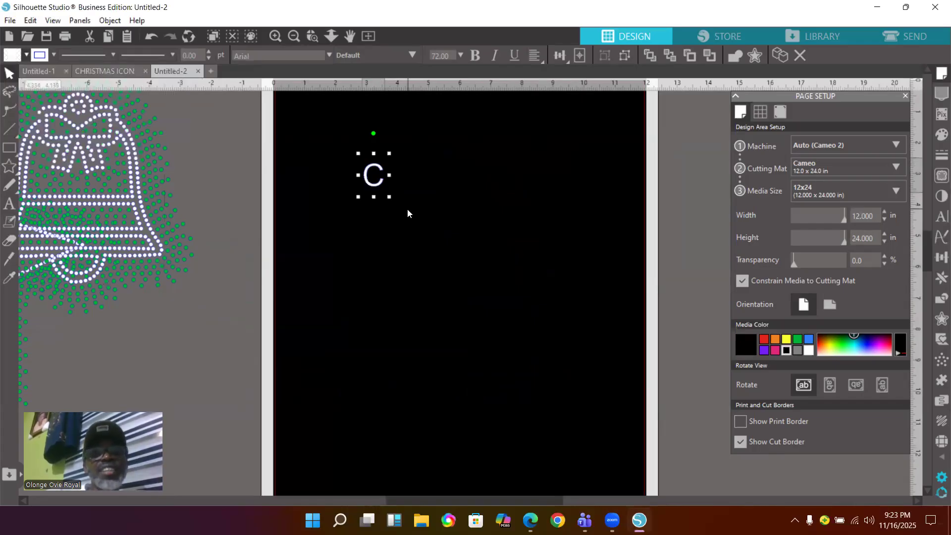
left_click_drag(389, 197, 449, 286)
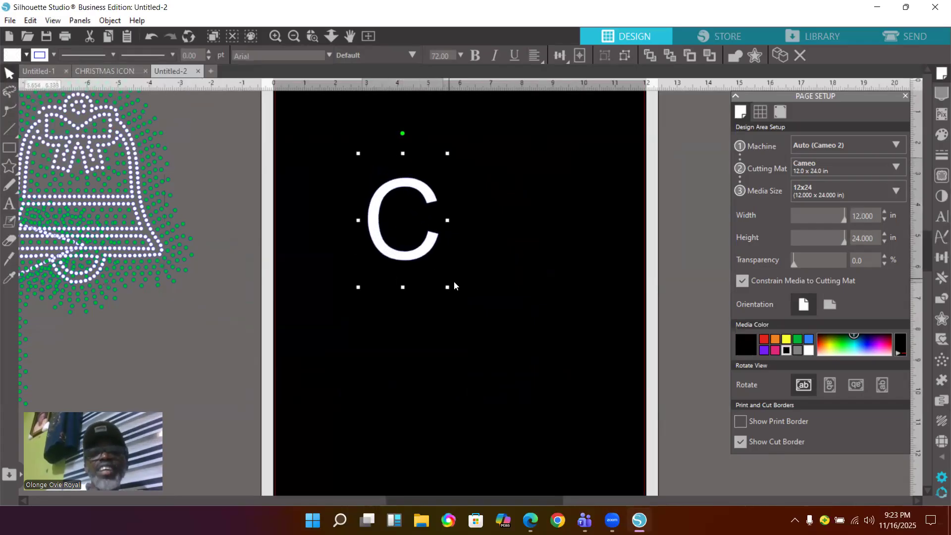
Try out different fonts on the letter C and set it to ArabDances
left_click(941, 216)
scroll(771, 260, "down", 1)
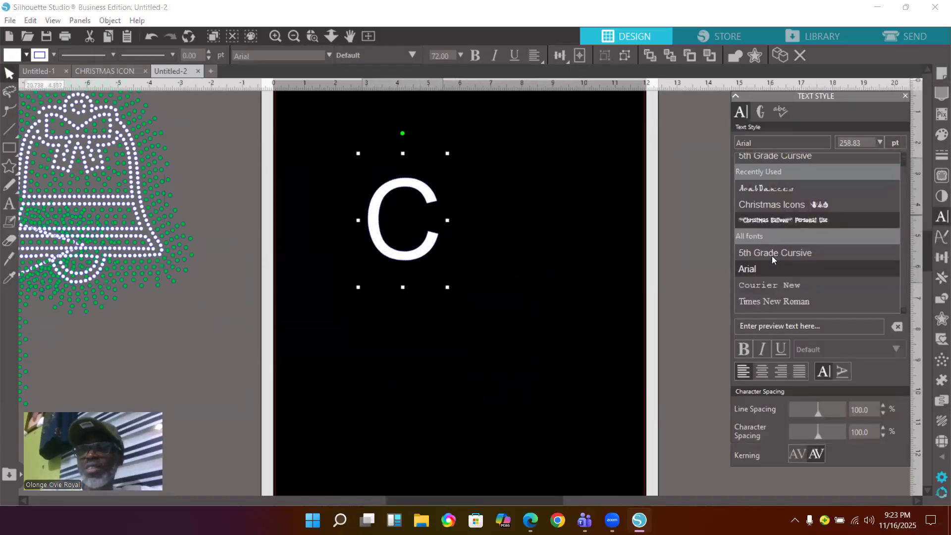
left_click(776, 286)
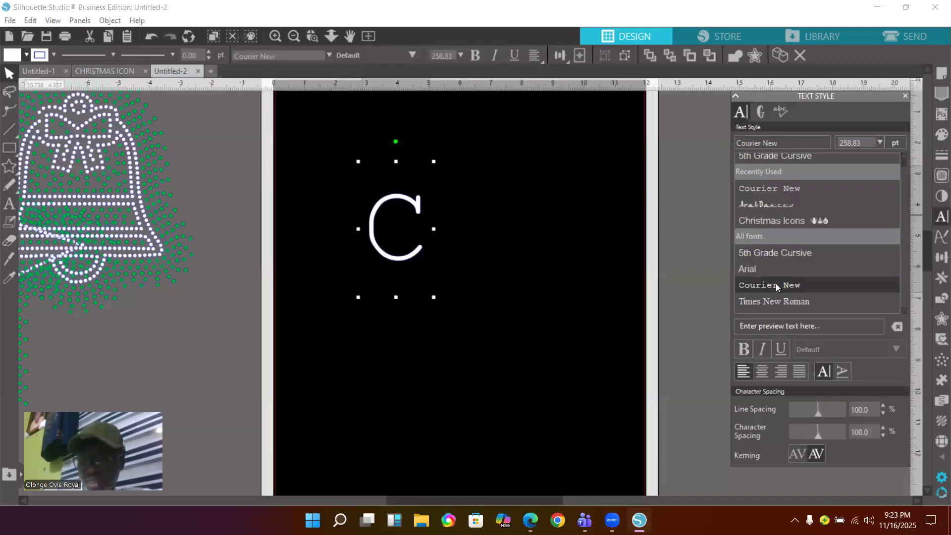
key("Down")
key("Down")
key("Down")
key("Down")
key("Down")
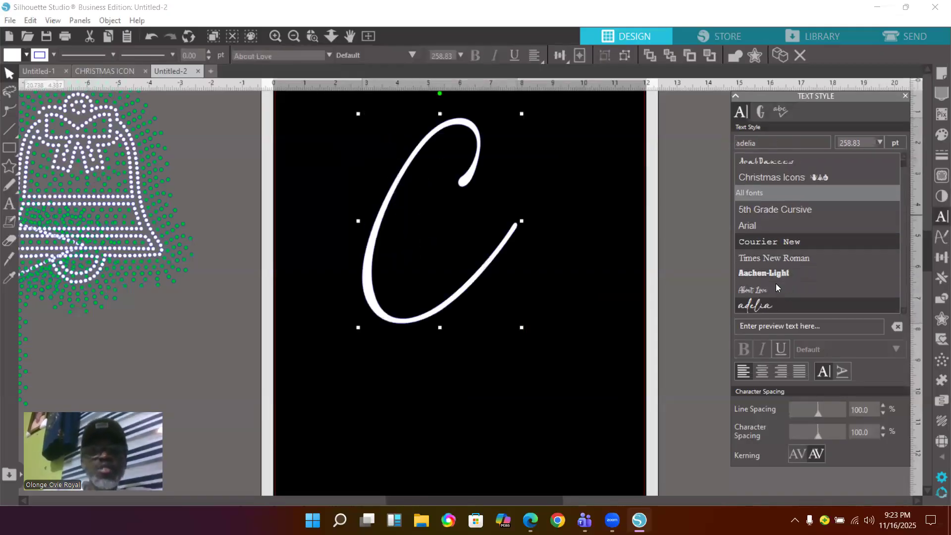
key("Down")
key("Down")
key("Down")
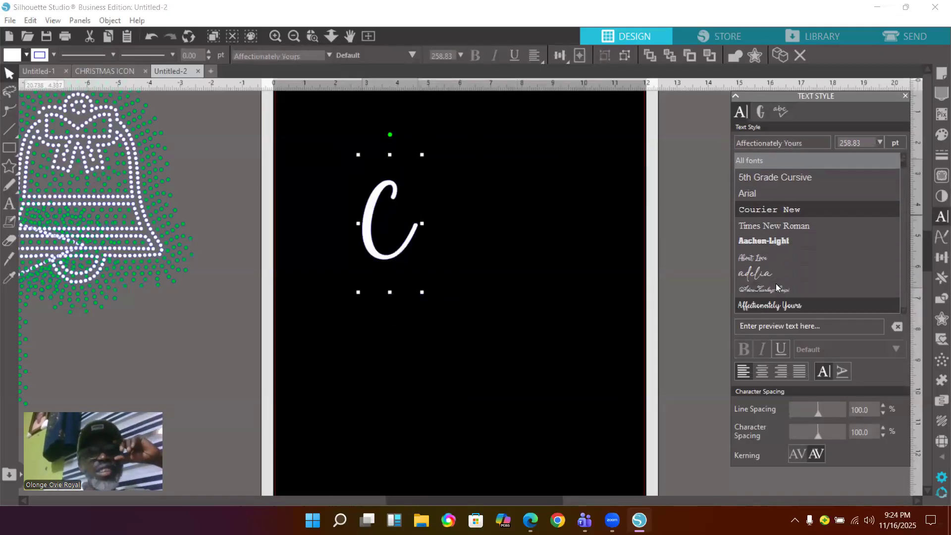
key("Down")
key("Down")
key("Down")
key("Down")
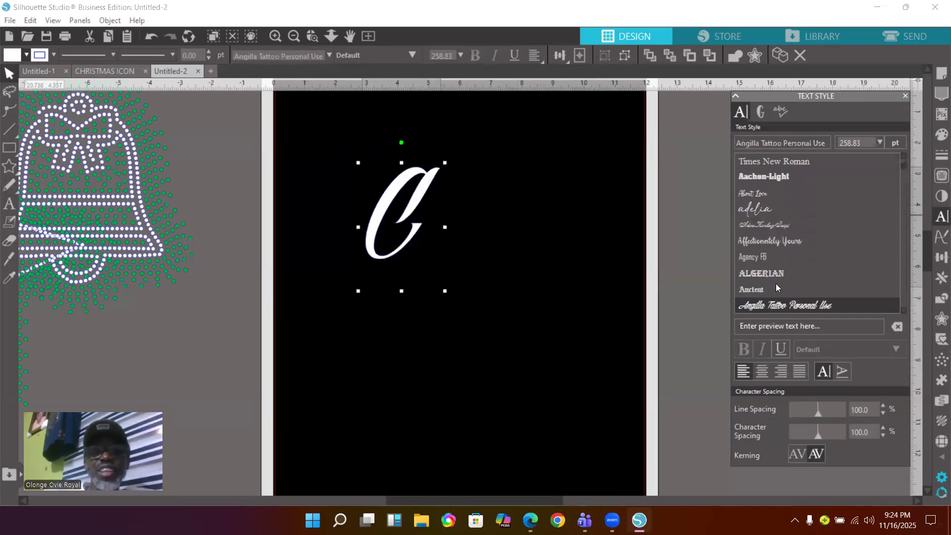
key("Up")
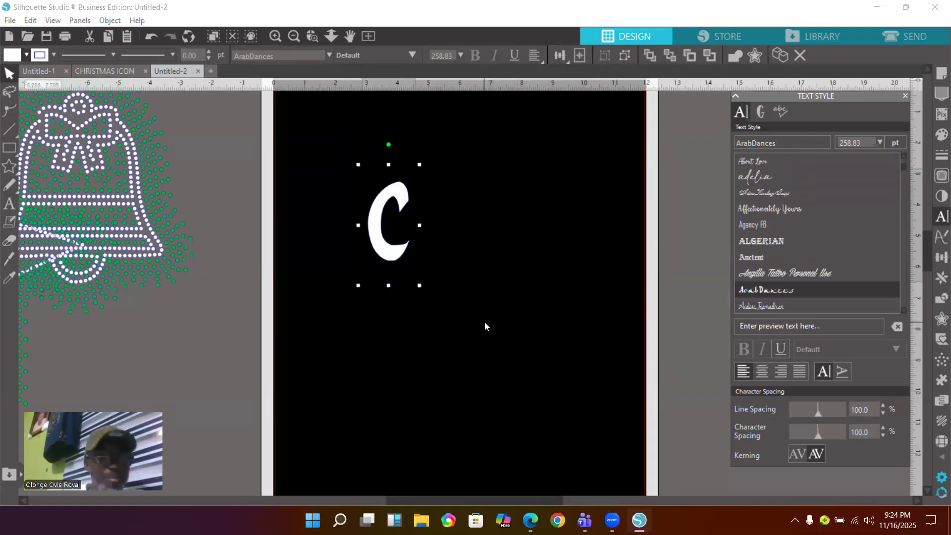
Duplicate the letter C, mirror the copy horizontally and place it back to back with the original, slightly overlapping
key("i")
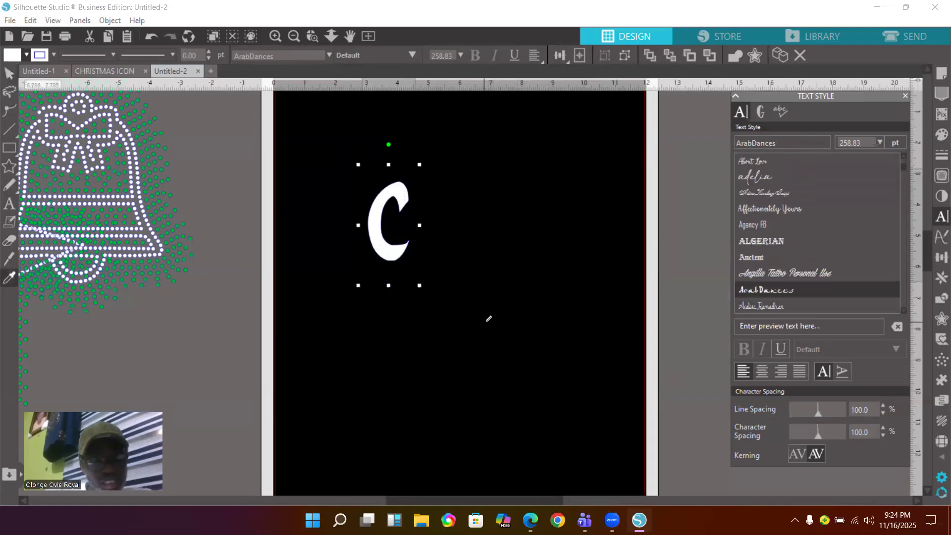
key("ctrl+d")
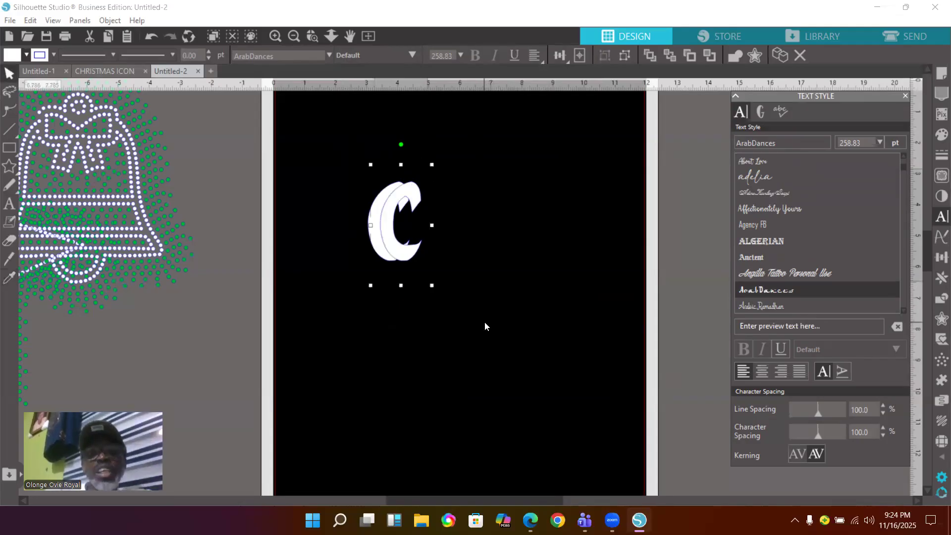
right_click(411, 249)
left_click(483, 290)
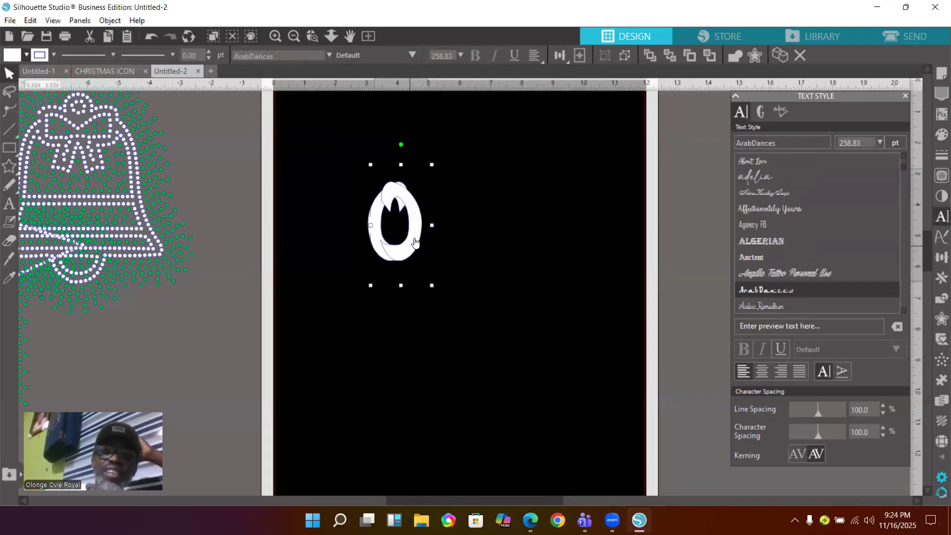
left_click_drag(415, 240, 374, 240)
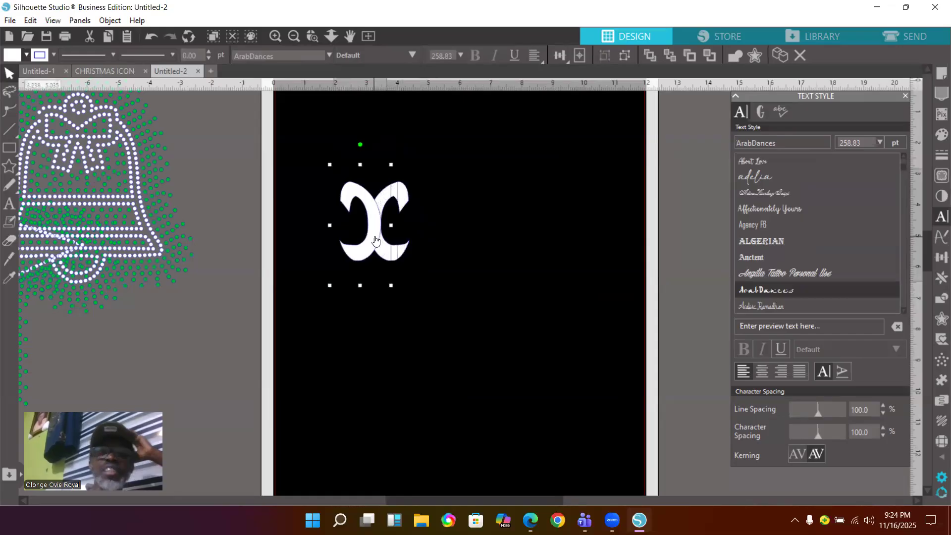
Weld the two overlapping letters into one shape and enlarge it to about 4.05 by 4.57 in
left_click_drag(298, 136, 486, 329)
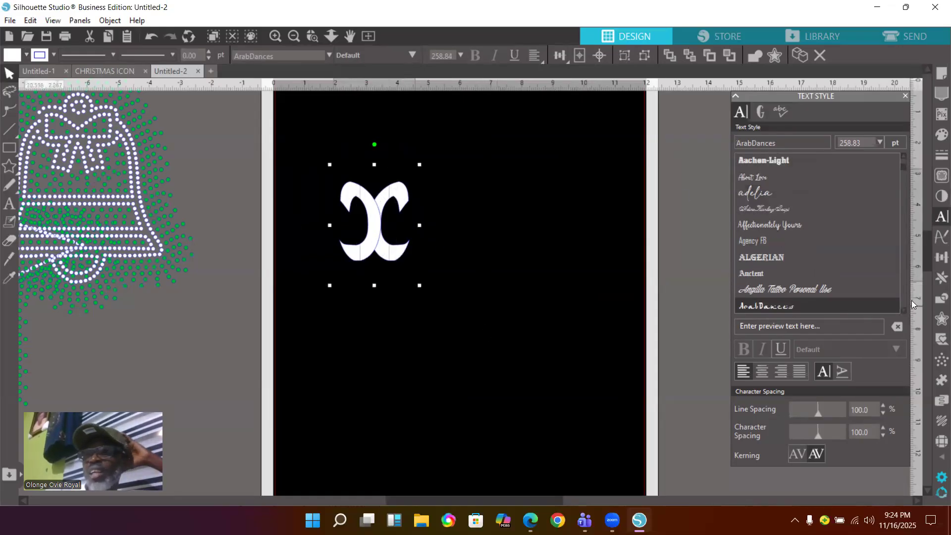
left_click(937, 301)
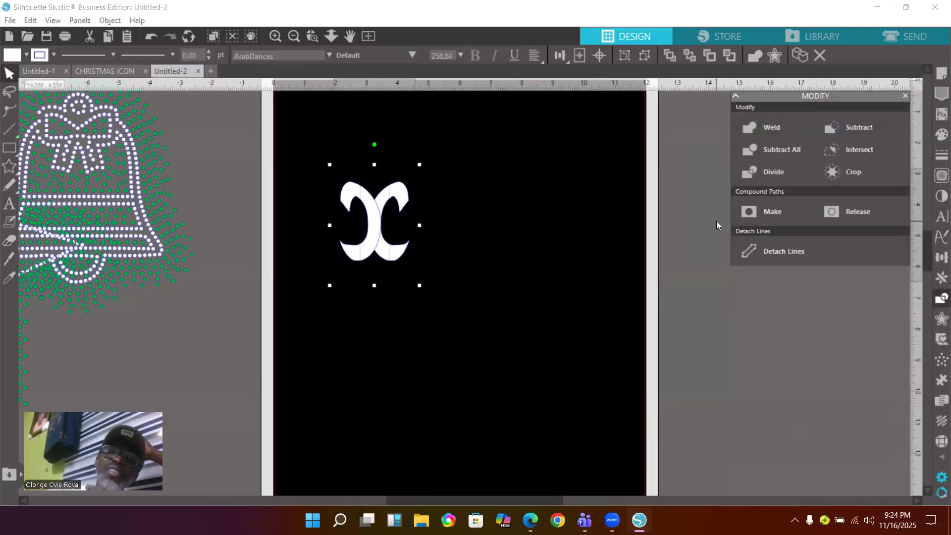
left_click(771, 171)
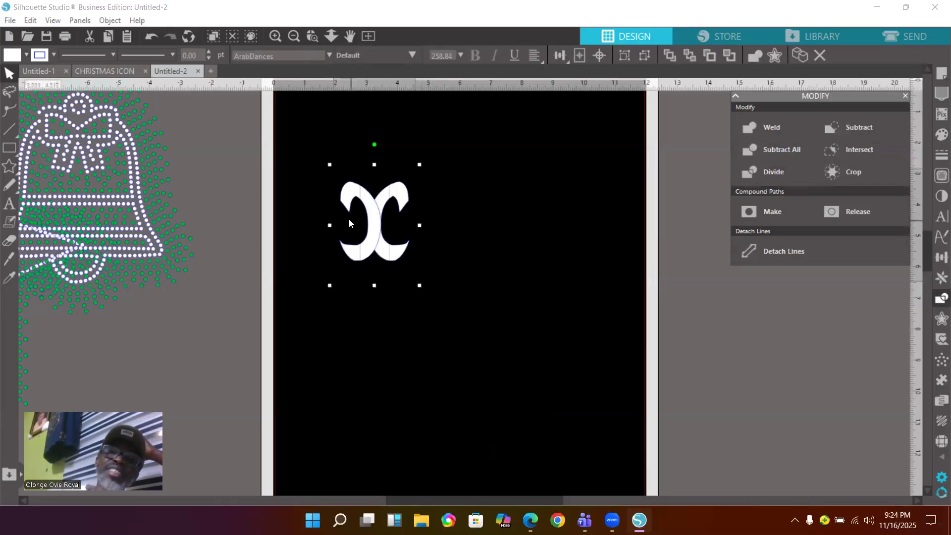
left_click(777, 128)
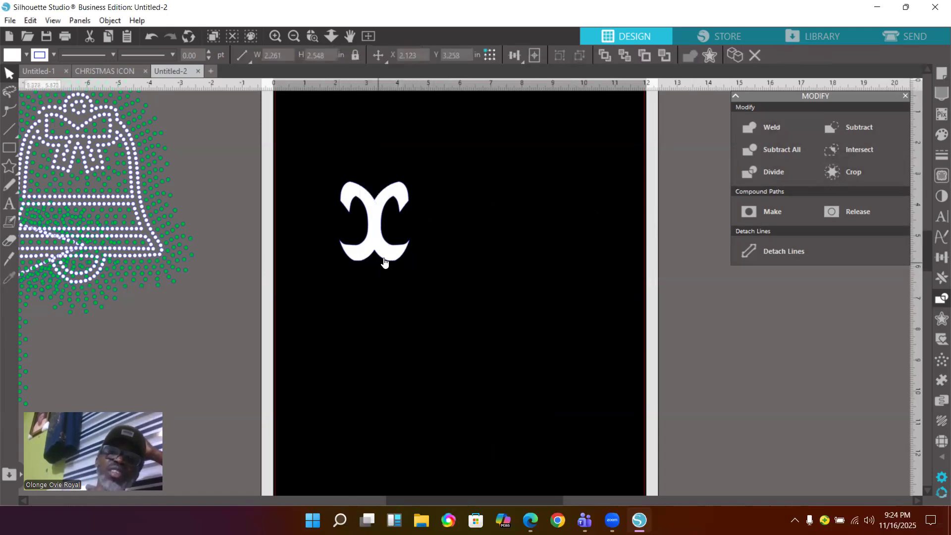
left_click_drag(416, 257, 472, 288)
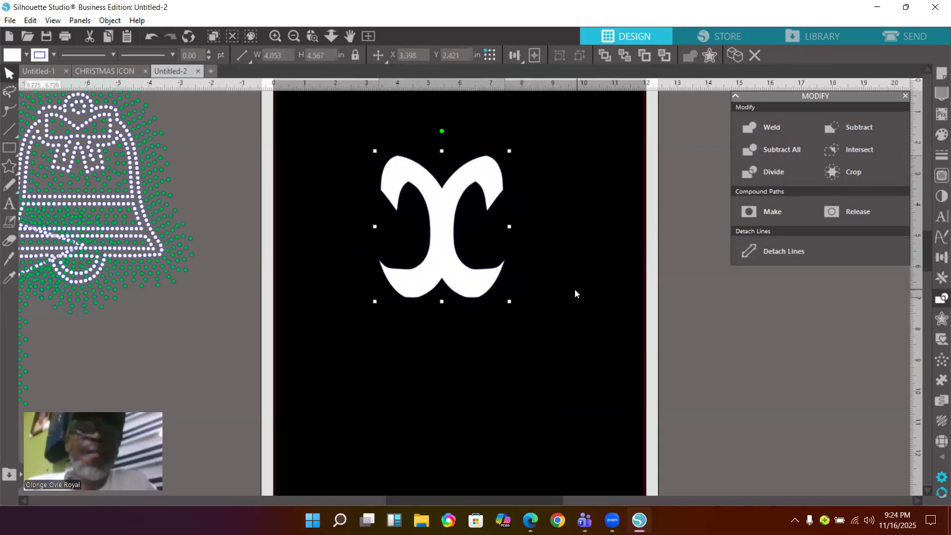
Apply an edge rhinestone effect to the welded monogram with 10ss stones at 0.025 in spacing
left_click(942, 440)
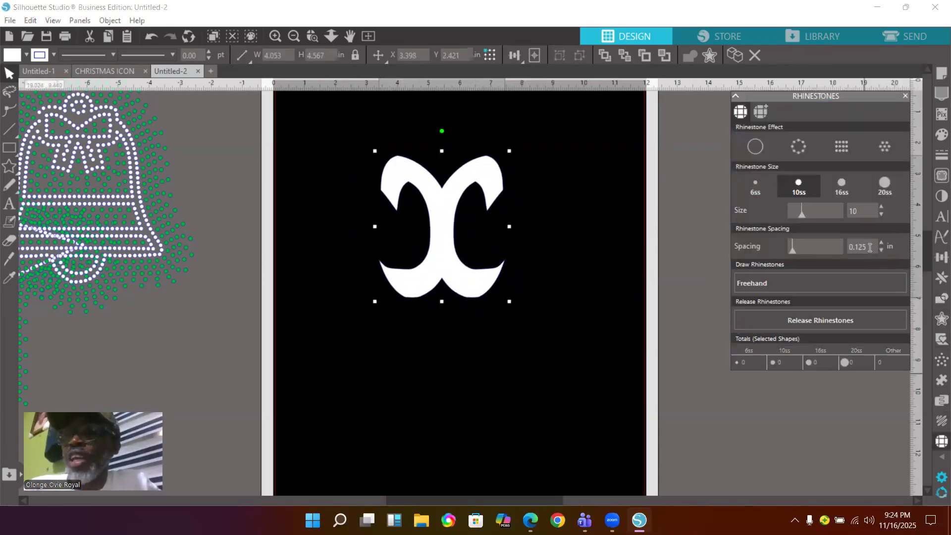
left_click_drag(865, 246, 852, 250)
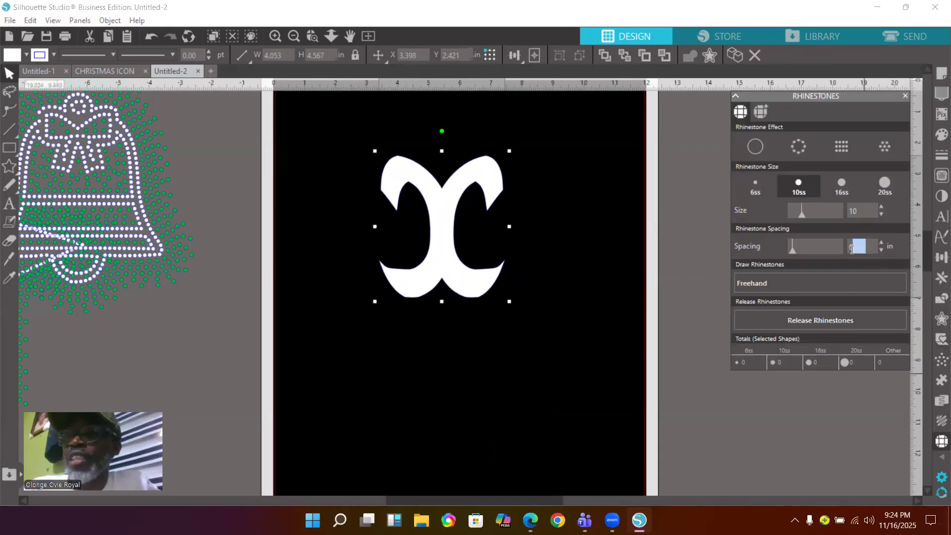
type("0.025")
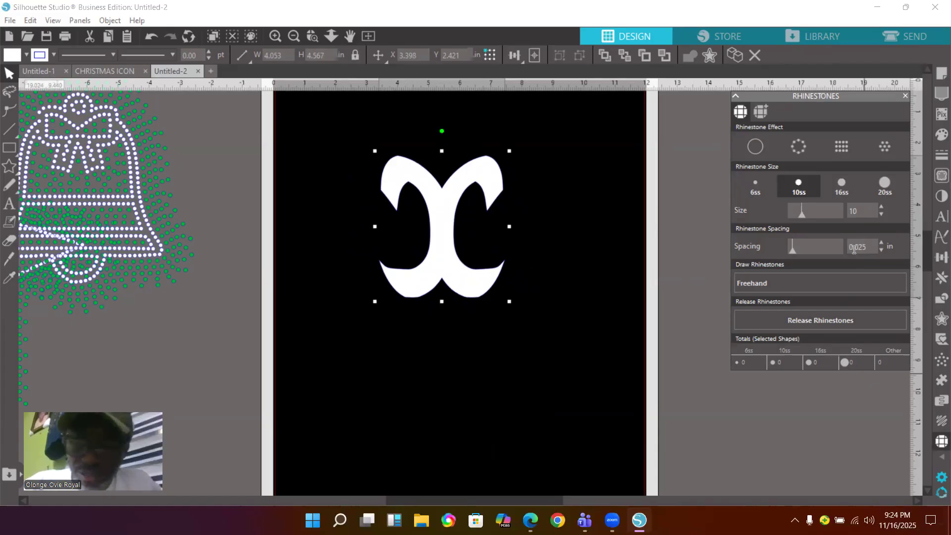
key("Return")
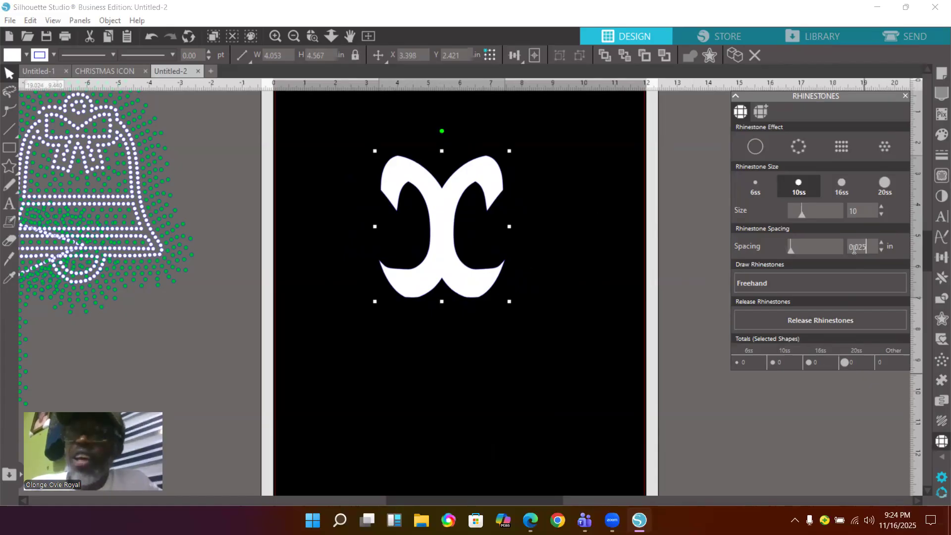
left_click(799, 148)
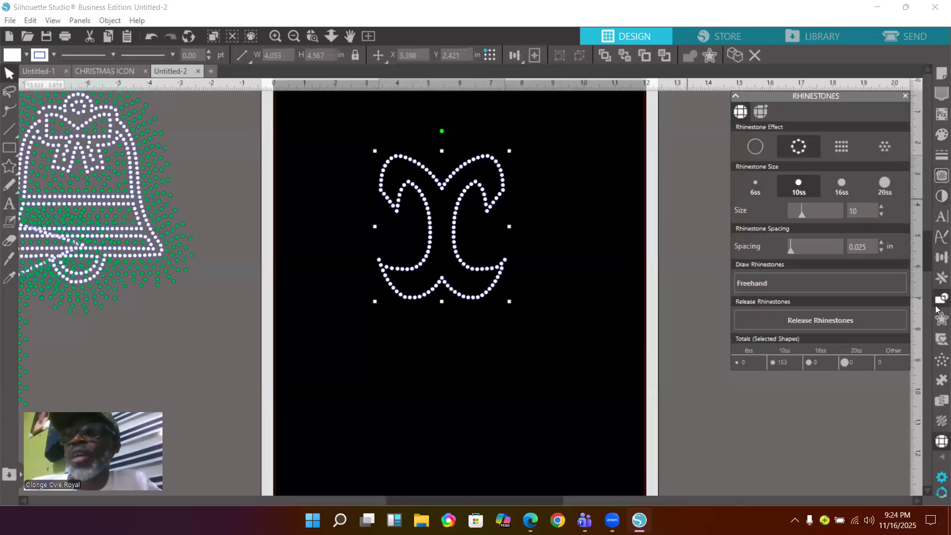
Create five successive outward offset rings around the rhinestone monogram at a distance of 0.195 in each
left_click(941, 319)
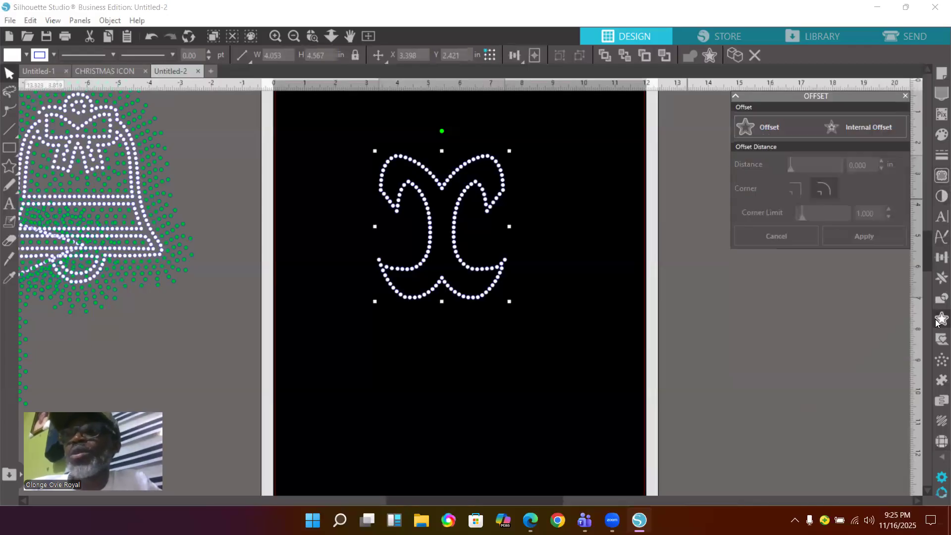
left_click(764, 129)
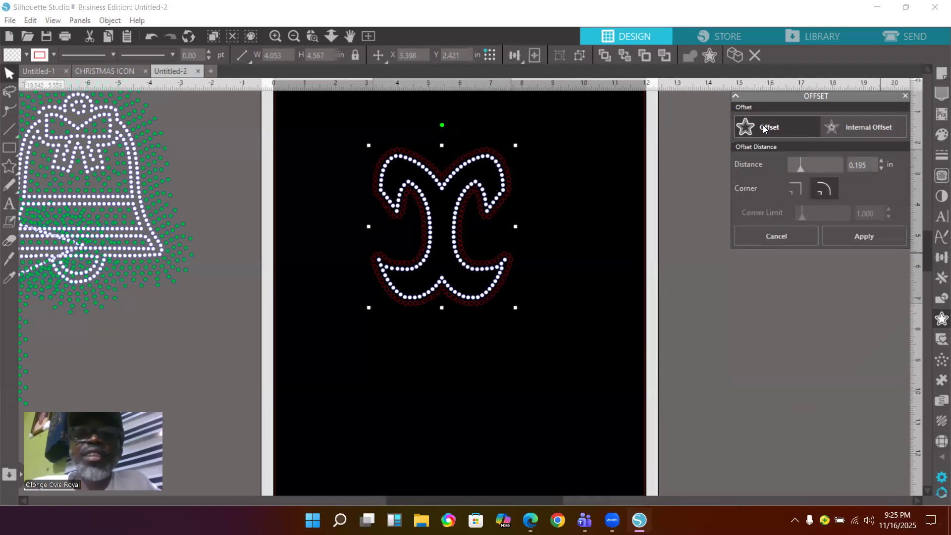
left_click(765, 129)
left_click(765, 129)
left_click(765, 129)
left_click(764, 129)
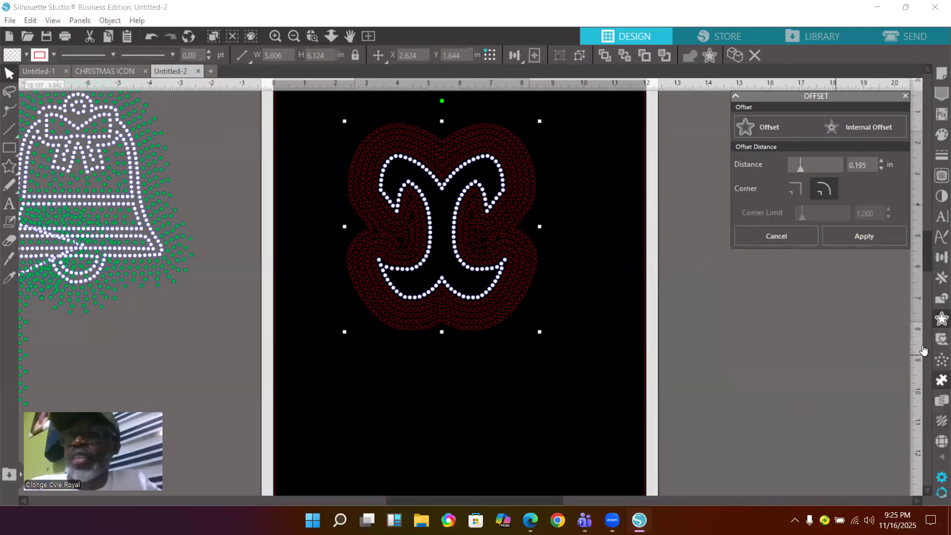
Set the rhinestone spacing of the outermost offset ring to 0.375 in and of the next ring inward to 0.125 in
left_click(940, 442)
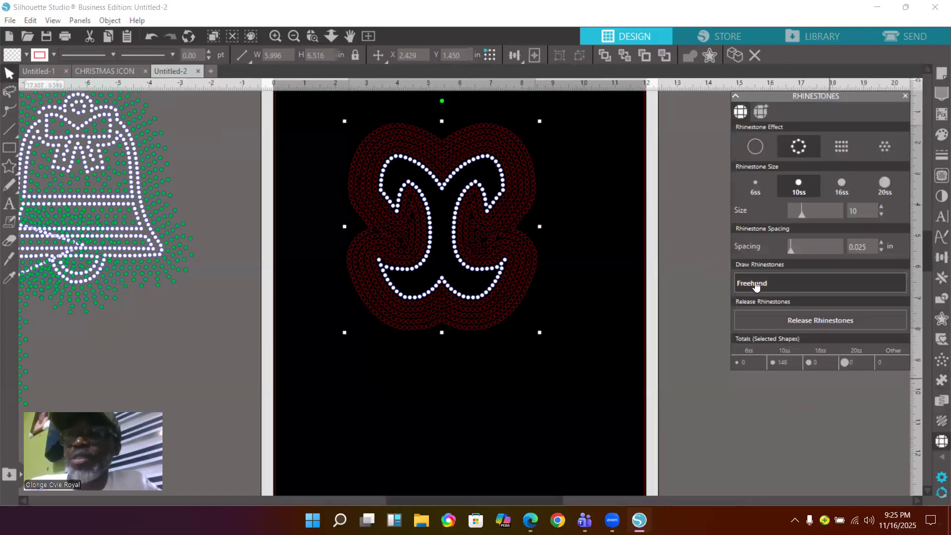
left_click_drag(788, 254, 799, 251)
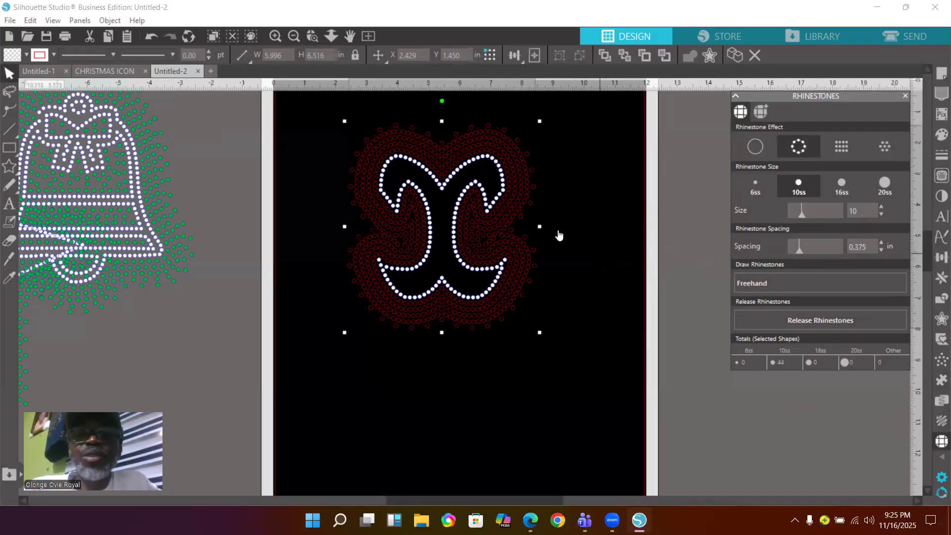
left_click(522, 208)
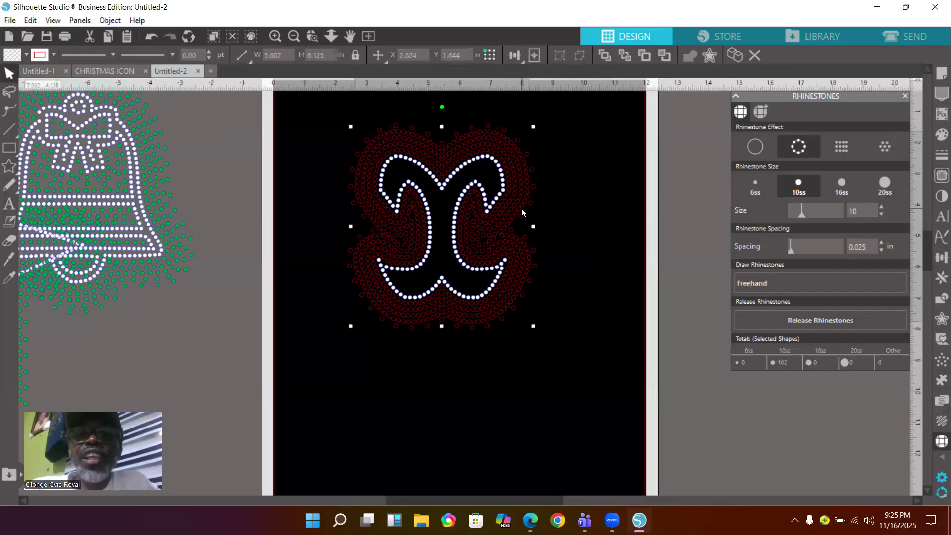
left_click_drag(792, 252, 793, 251)
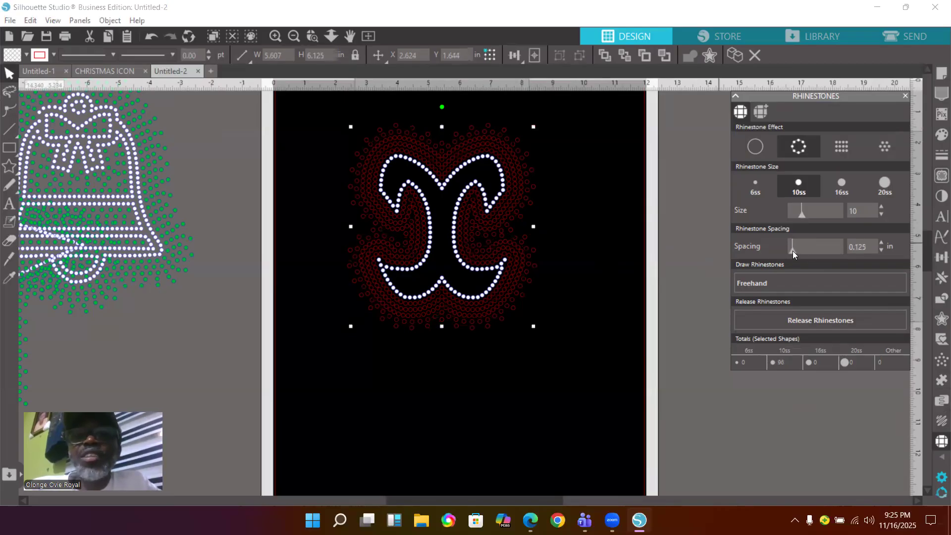
Set the rhinestone spacing of the second offset ring outward from the monogram to 0.125 in and of the third ring to 0.250 in
left_click(522, 187)
mouse_move(792, 251)
left_mouse_down()
mouse_move(775, 255)
mouse_move(792, 250)
left_mouse_up()
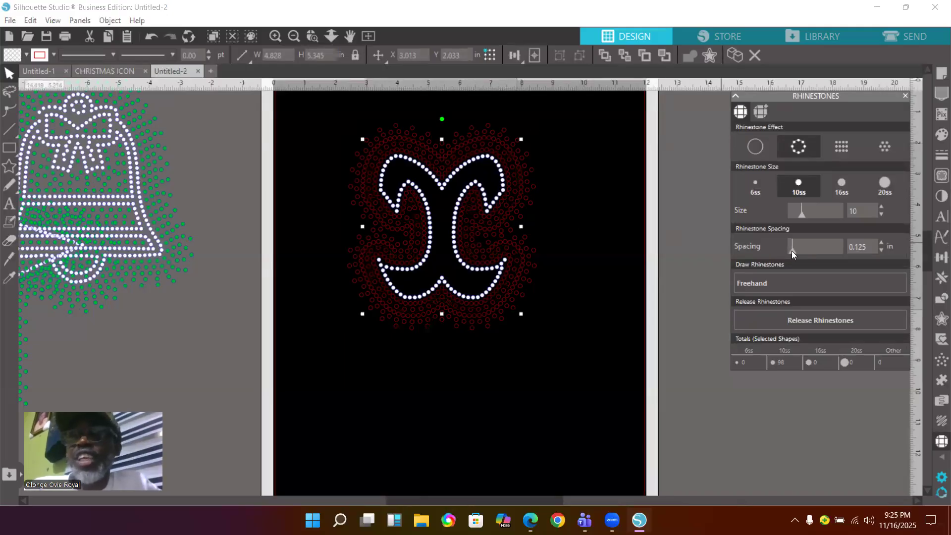
left_click(524, 183)
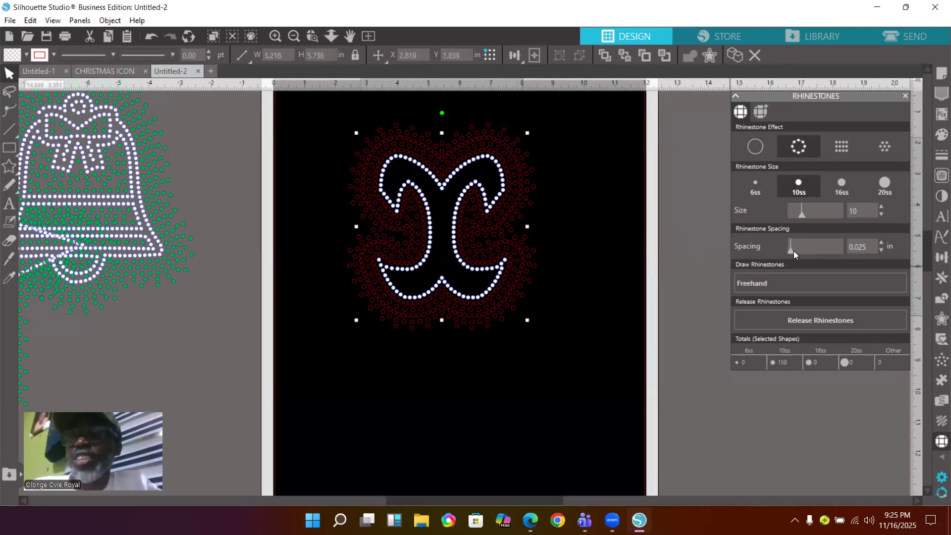
left_click_drag(790, 251, 794, 249)
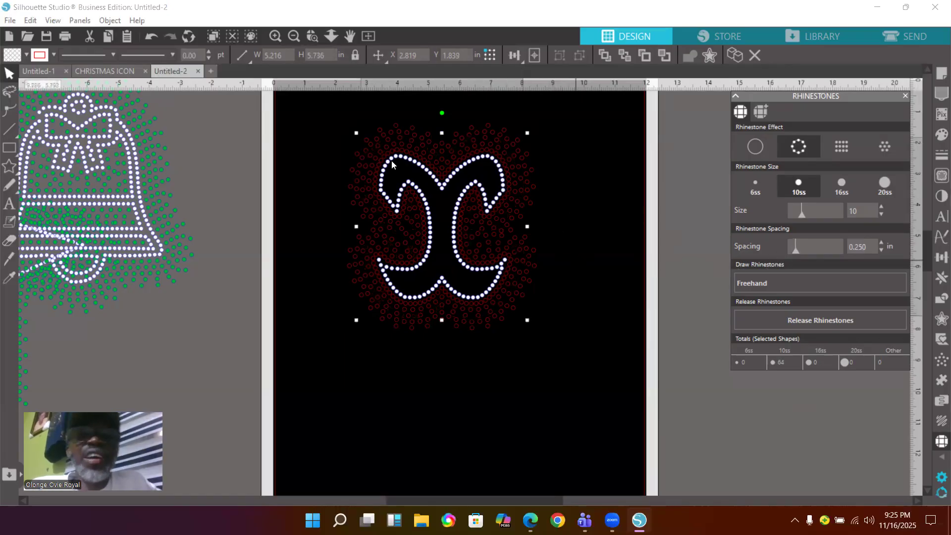
Give all the offset rings around the monogram a blue outline and a yellow fill, leaving the white inner monogram out
left_click_drag(332, 118, 567, 310)
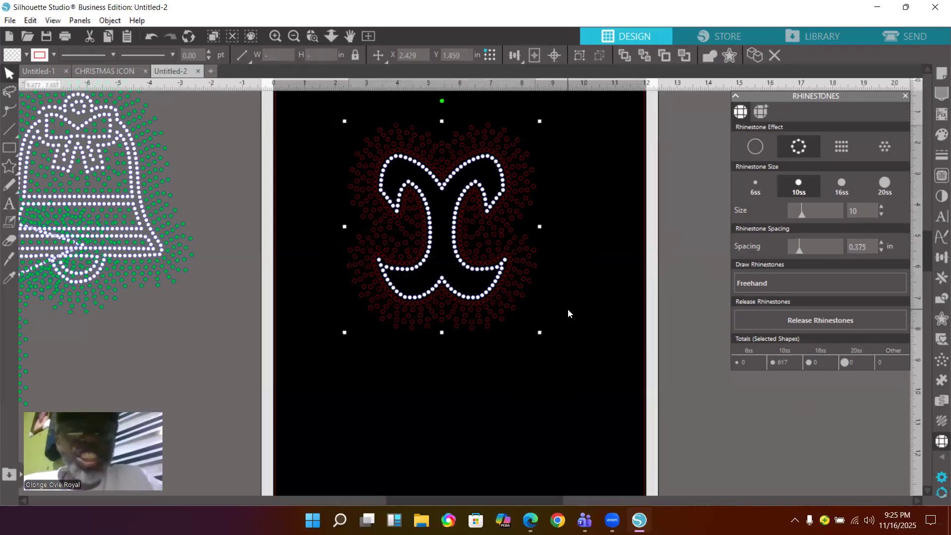
left_click(476, 183, "shift")
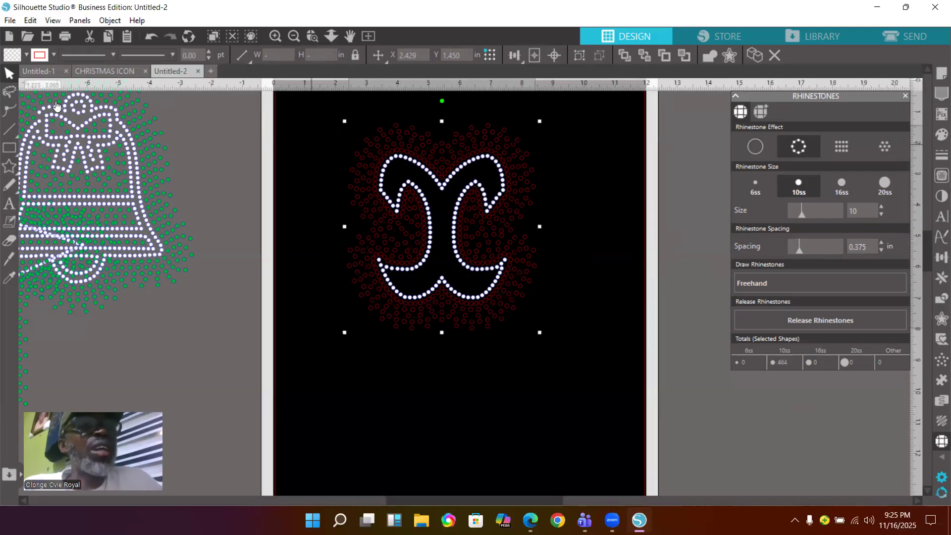
left_click(39, 54)
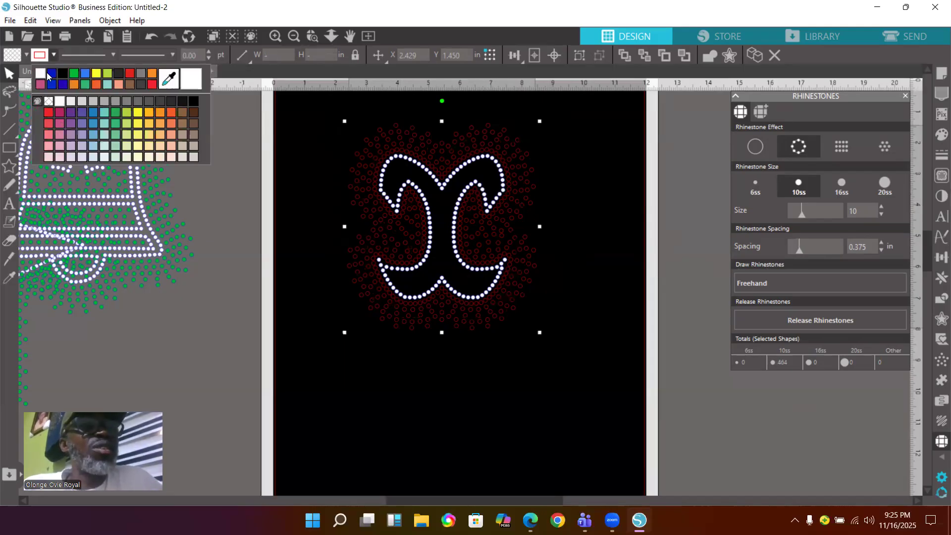
left_click(50, 74)
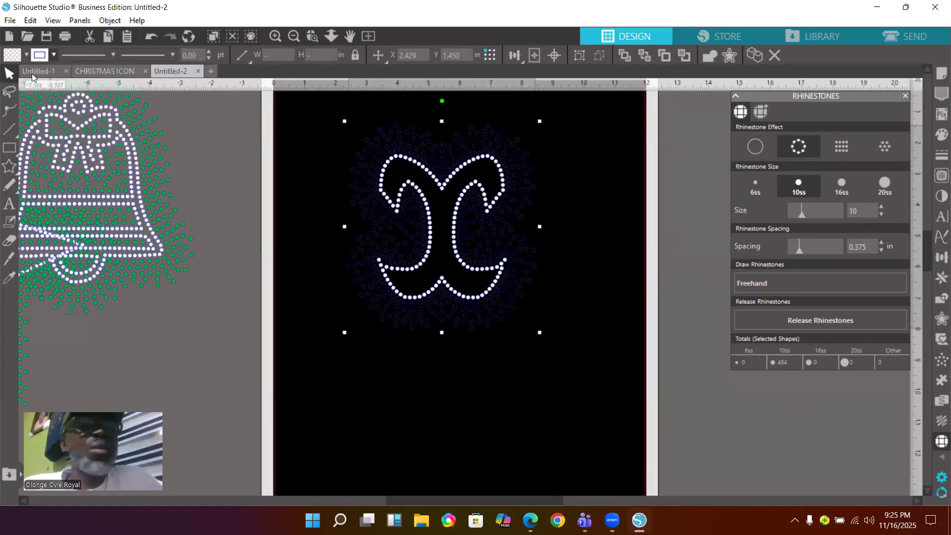
left_click(14, 59)
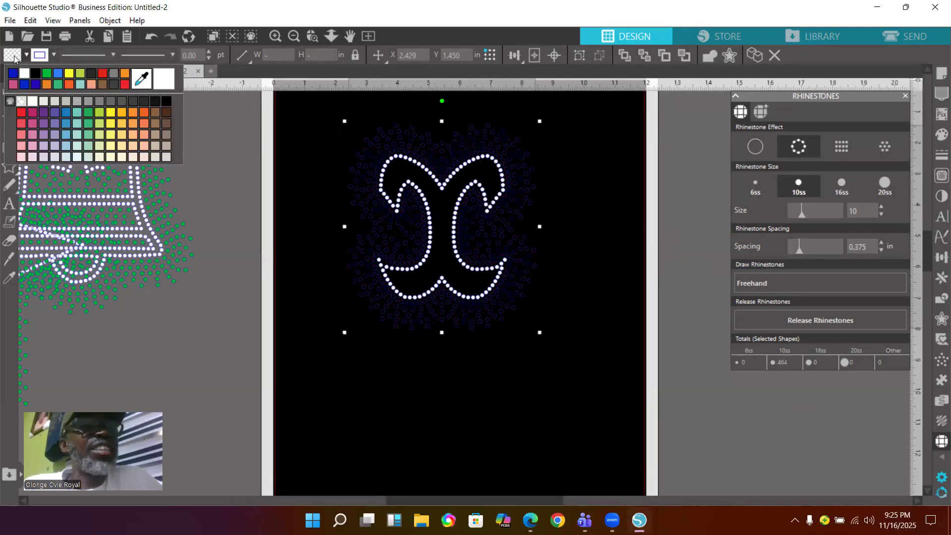
left_click(69, 75)
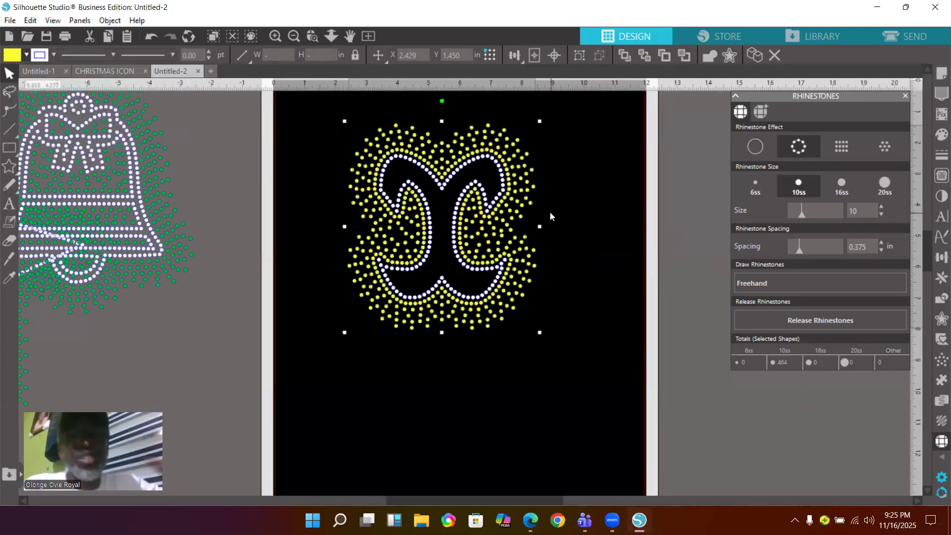
left_click(573, 202)
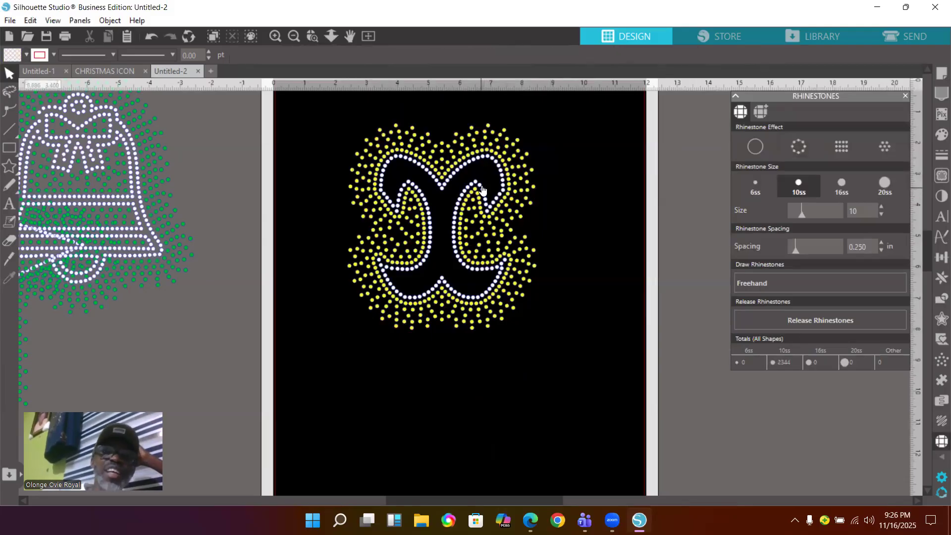
Pull the white monogram out below the yellow offset rings, then shift the rings aside and group them
left_click_drag(479, 196, 389, 373)
left_click_drag(337, 121, 554, 315)
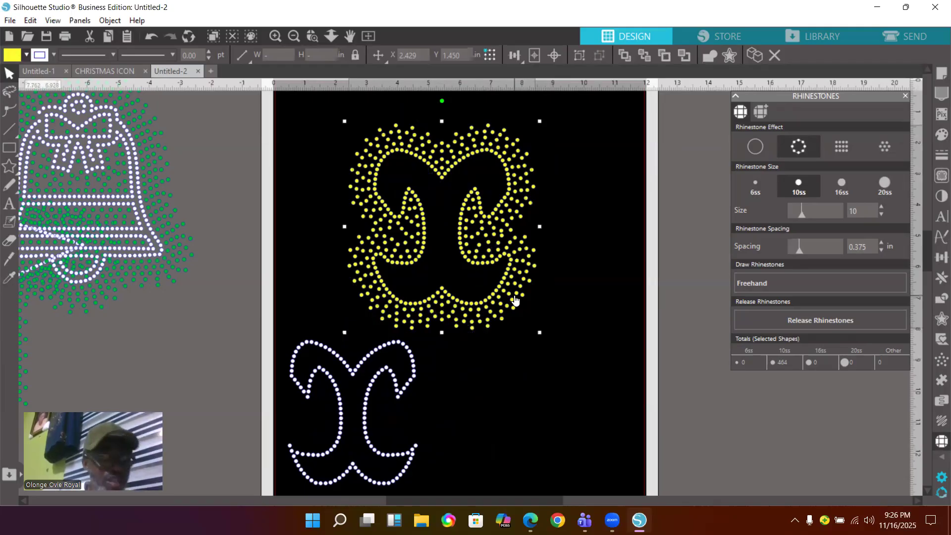
left_click_drag(425, 223, 501, 209)
key("i")
key("v")
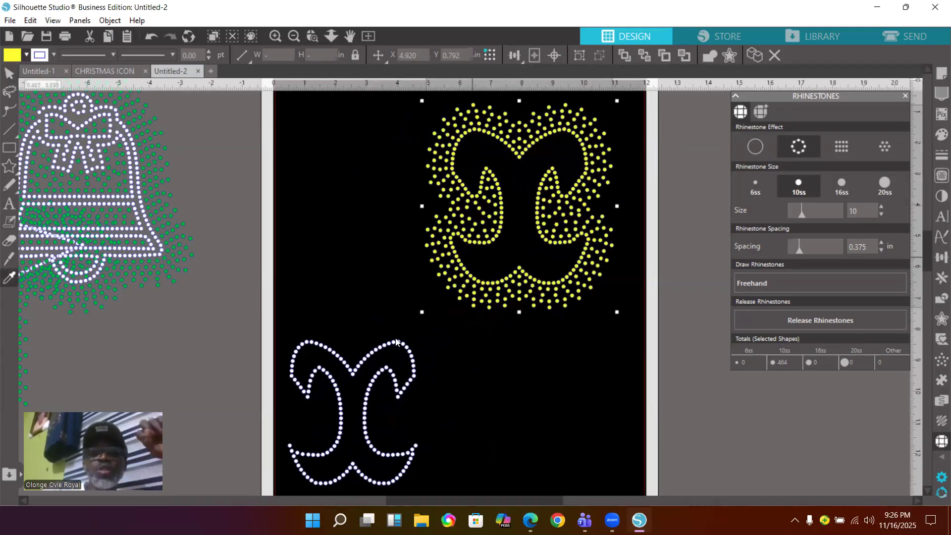
Place the white monogram at the upper part of the black page, side by side with the grouped yellow rings
left_click_drag(388, 342, 387, 105)
left_click(404, 125)
left_click_drag(488, 170, 502, 156)
Move the complete Christmas bell rhinestone design onto the black page below the monogram
left_click(86, 186)
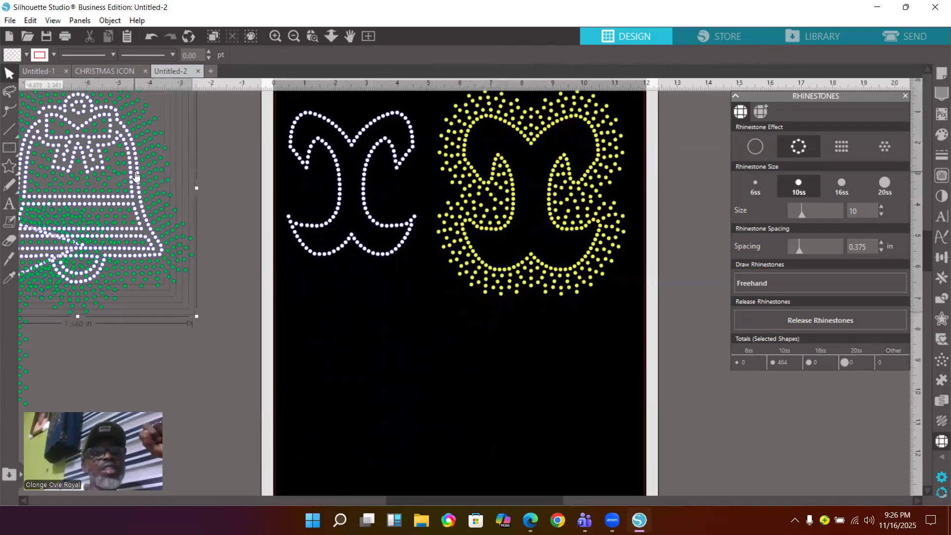
left_click_drag(134, 178, 476, 368)
left_click(506, 369)
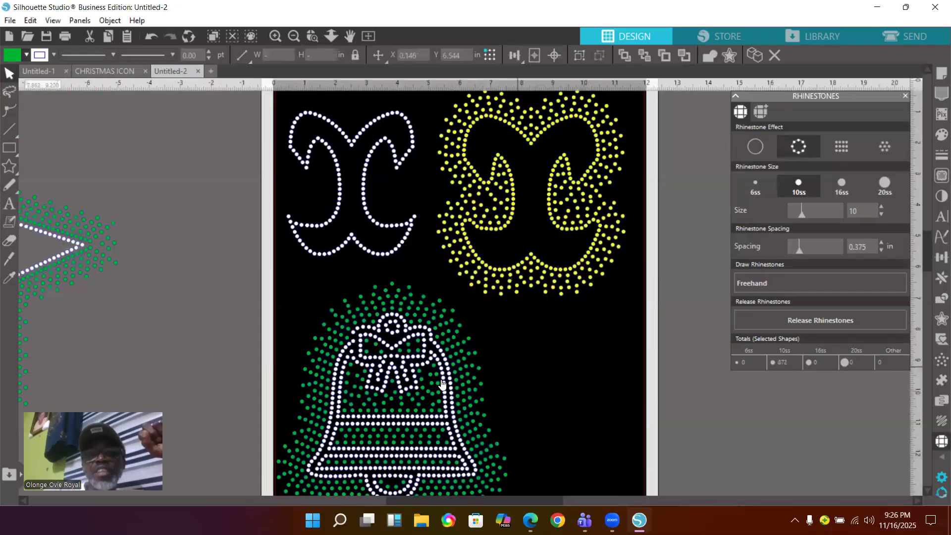
Separate the white bell from its green offset rings, placing it beside them, and group the green rings
left_click_drag(402, 361, 628, 348)
left_click(323, 364)
key("i")
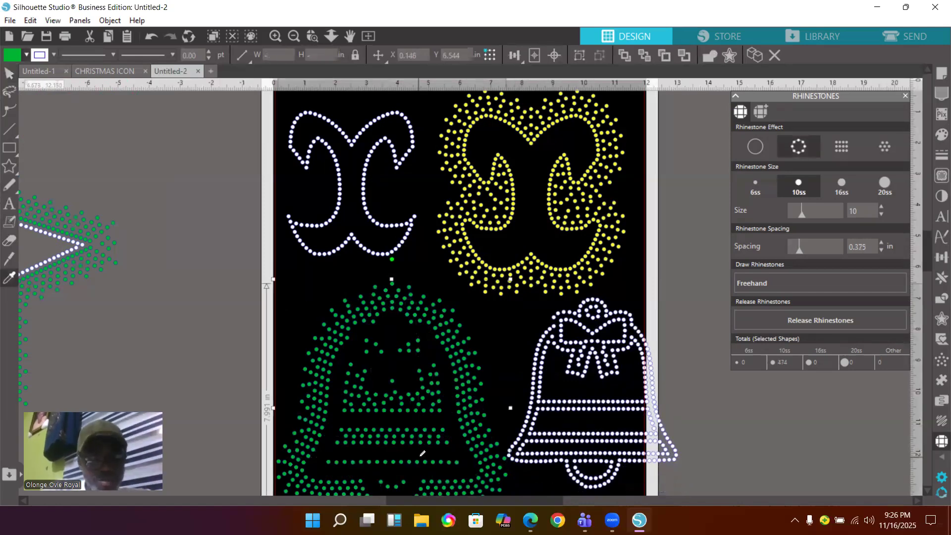
key("v")
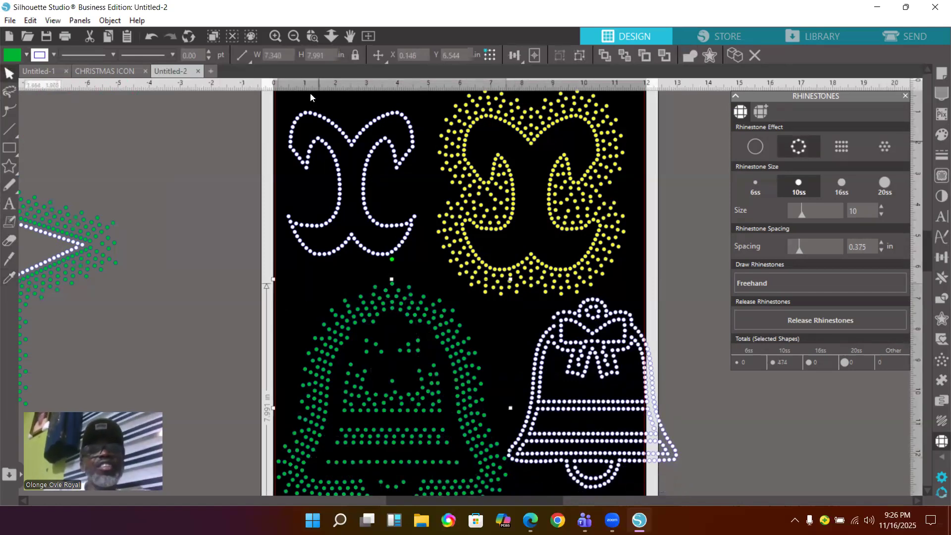
Move the complete star rhinestone design onto the black page below the bell
left_click(291, 36)
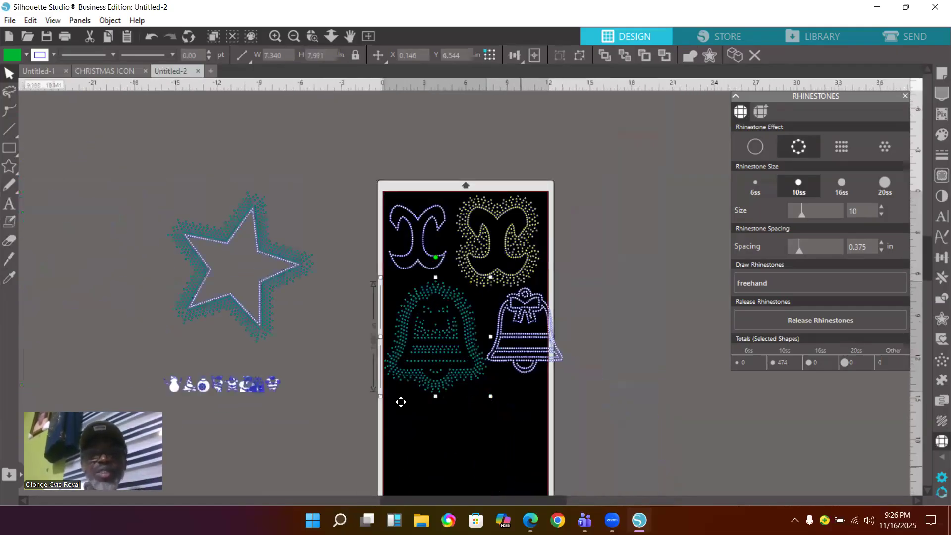
left_click(350, 307)
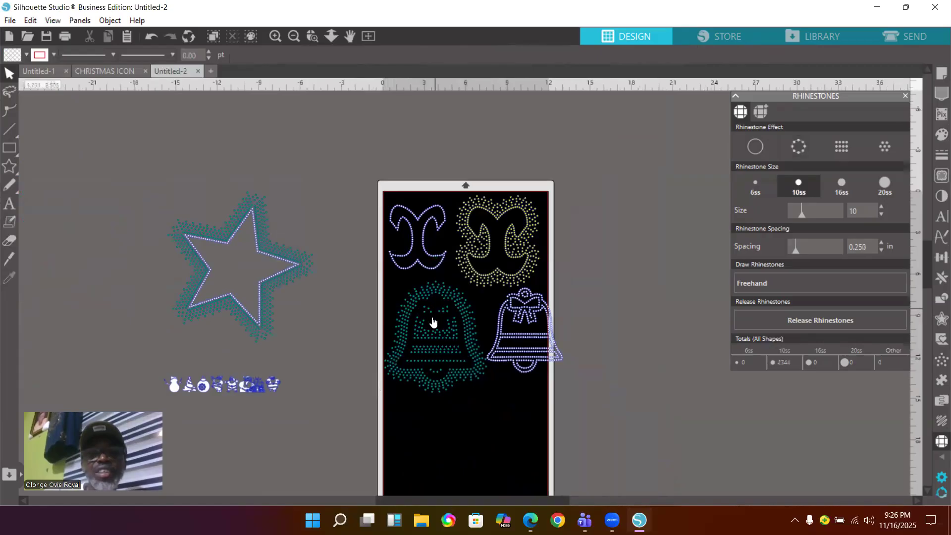
scroll(666, 379, "down", 3)
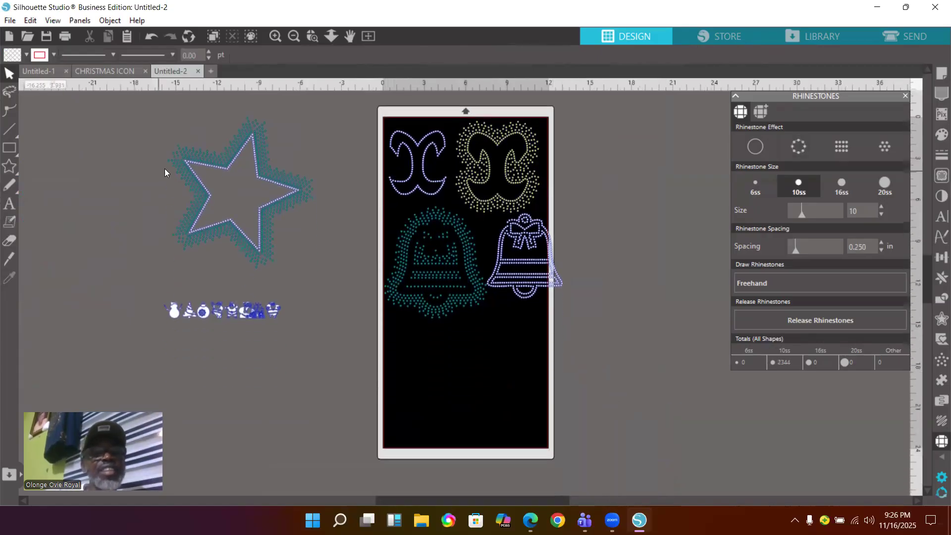
left_click_drag(272, 206, 508, 394)
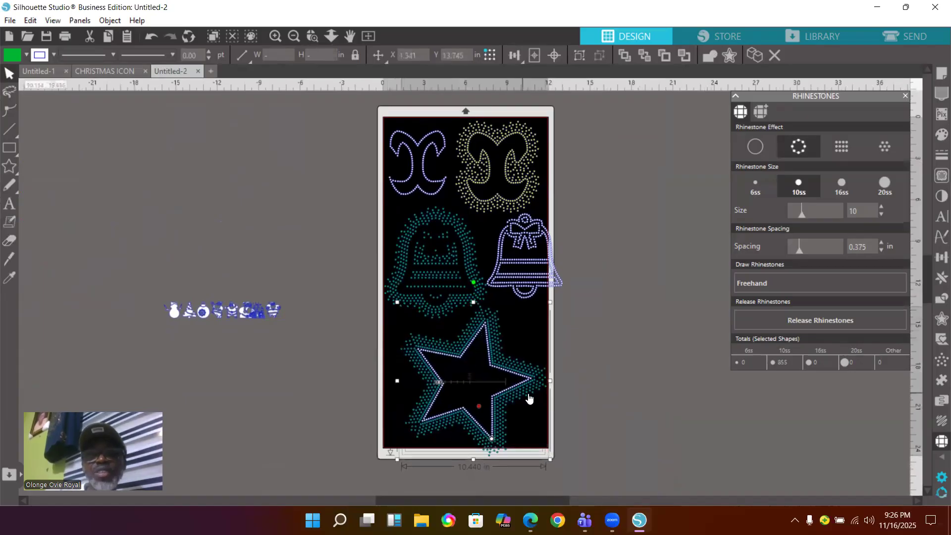
left_click(632, 392)
Pull the white star off the page beside its green offset rings and group the green rings
left_click(494, 376)
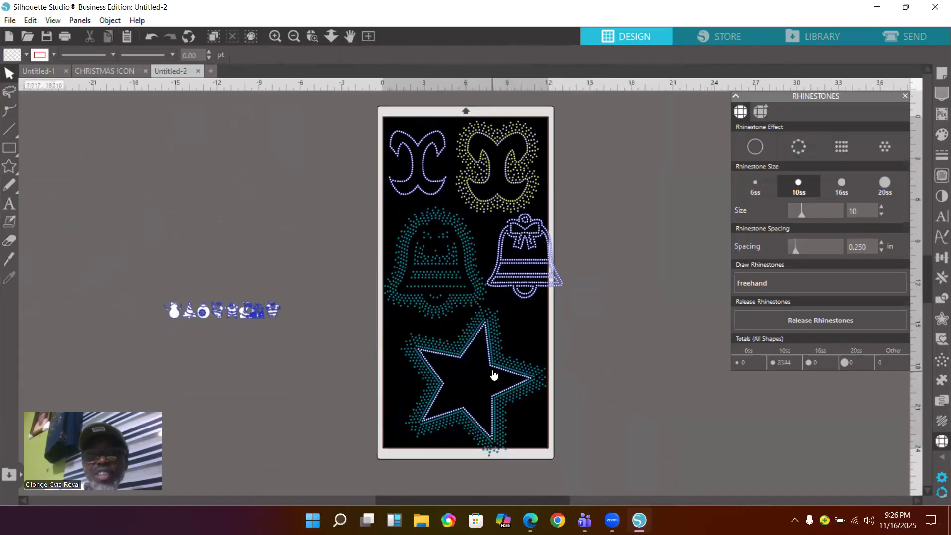
left_click_drag(492, 368, 341, 380)
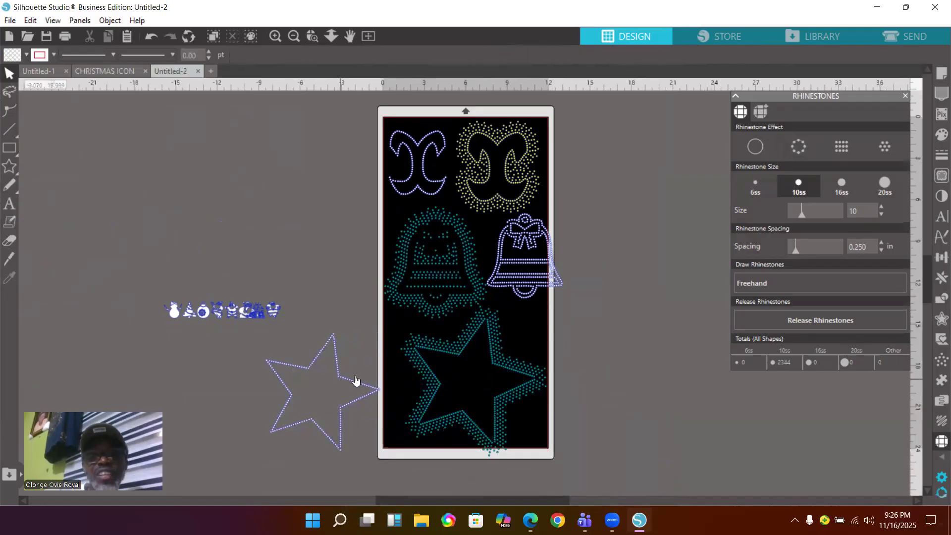
left_click(478, 400)
key("i")
left_click(495, 404)
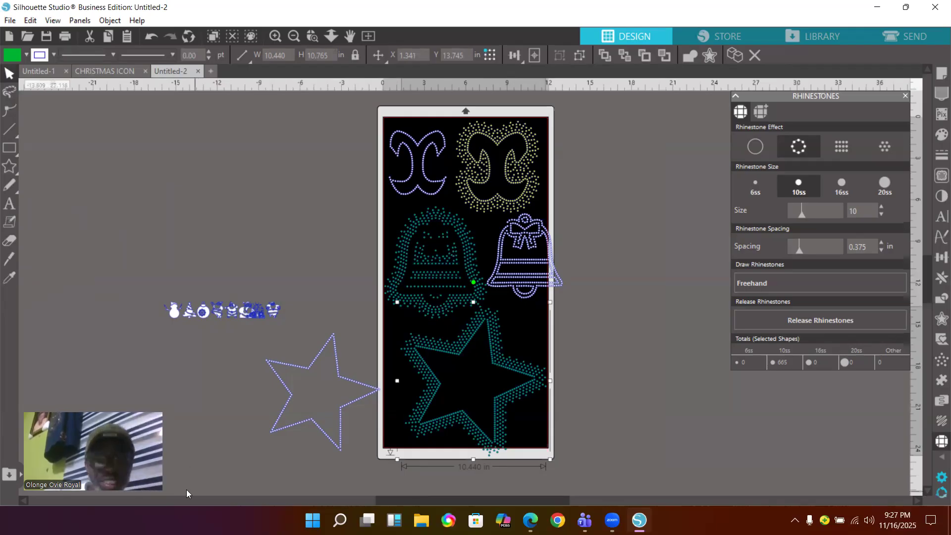
key("XF86AudioRaiseVolume")
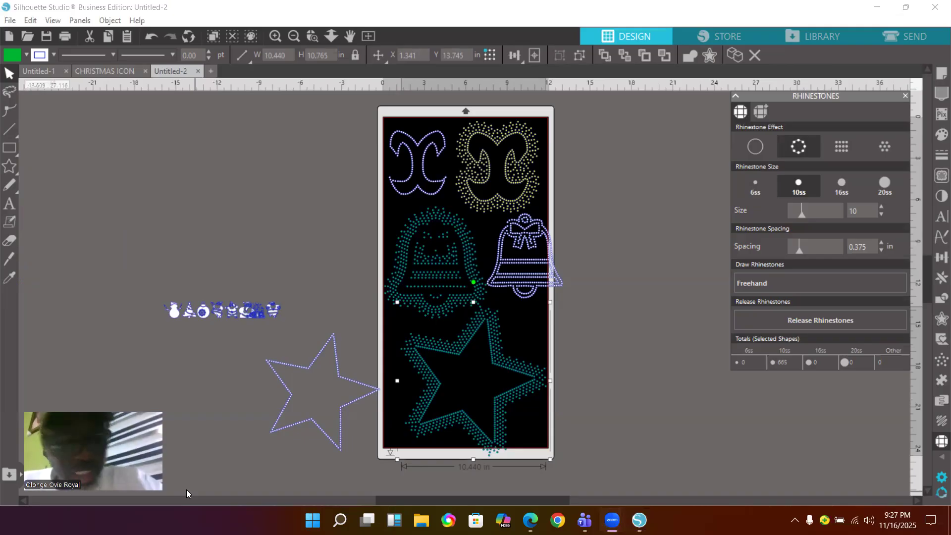
key("XF86AudioRaiseVolume")
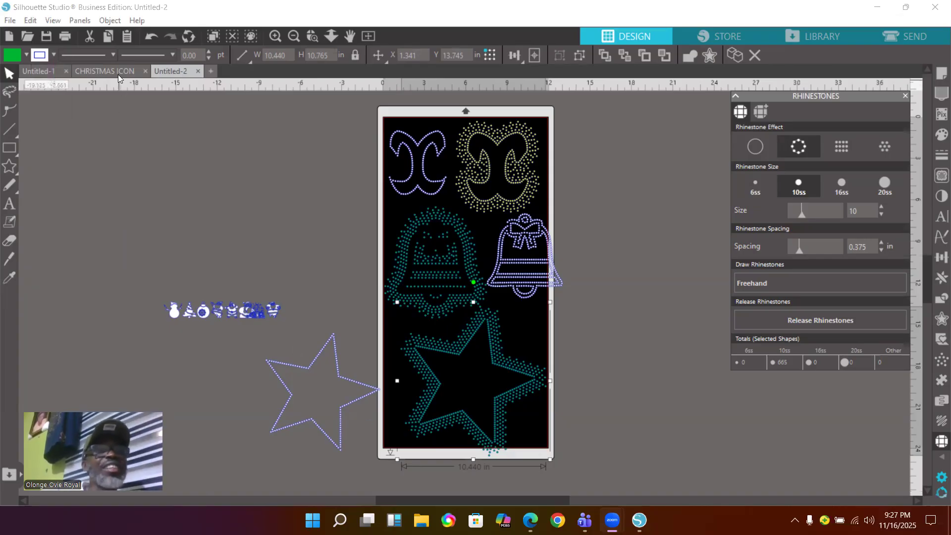
Switch to the CHRISTMAS ICON document and move the orange candles rhinestone design onto the black page beside the Christmas tree
left_click(105, 70)
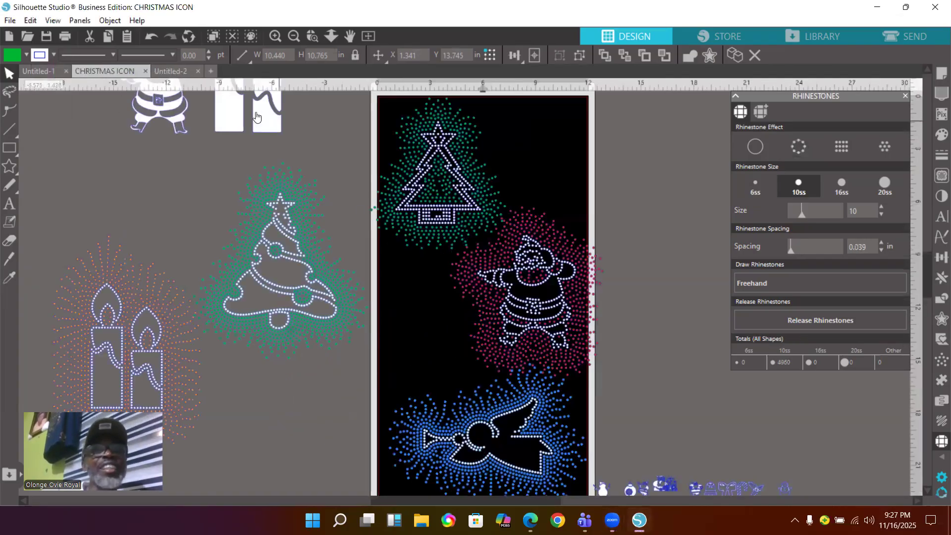
left_click(294, 36)
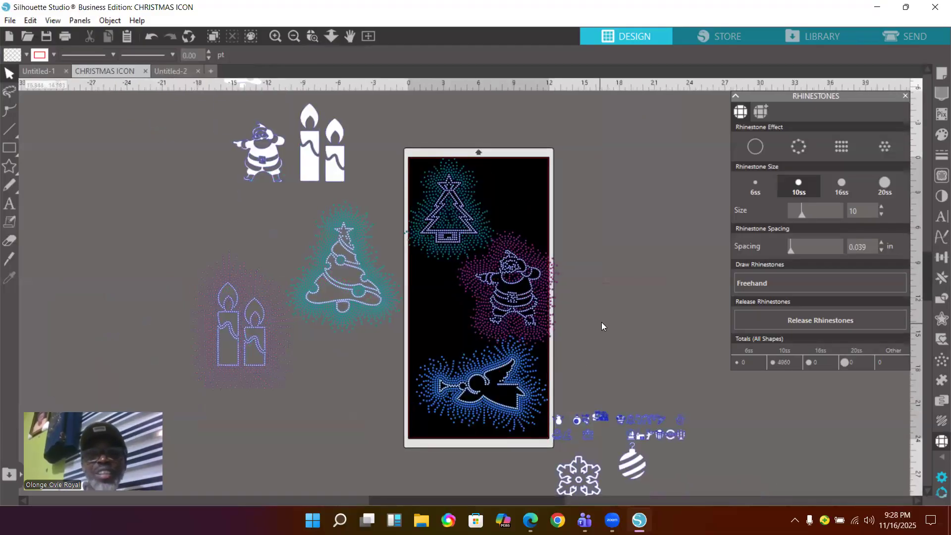
scroll(602, 322, "down", 1)
left_click_drag(250, 329, 528, 203)
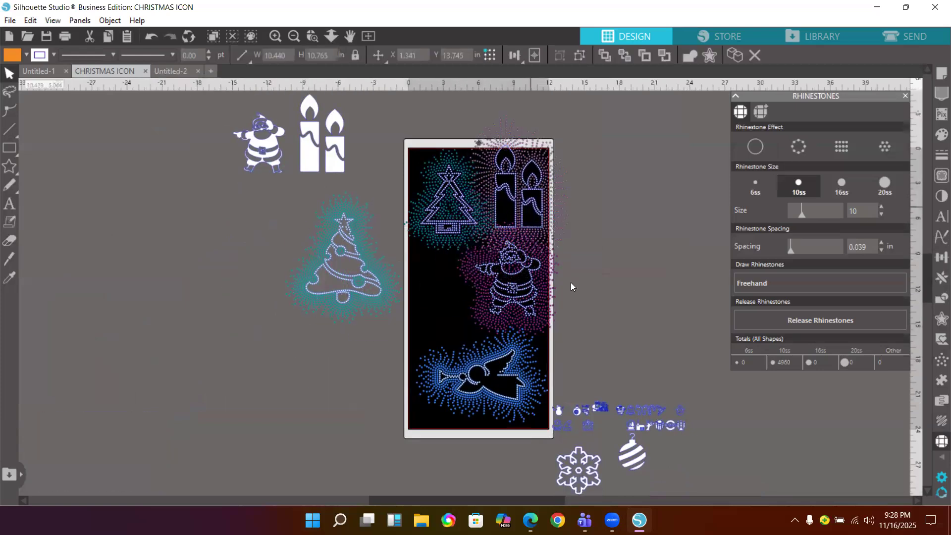
left_click(271, 401)
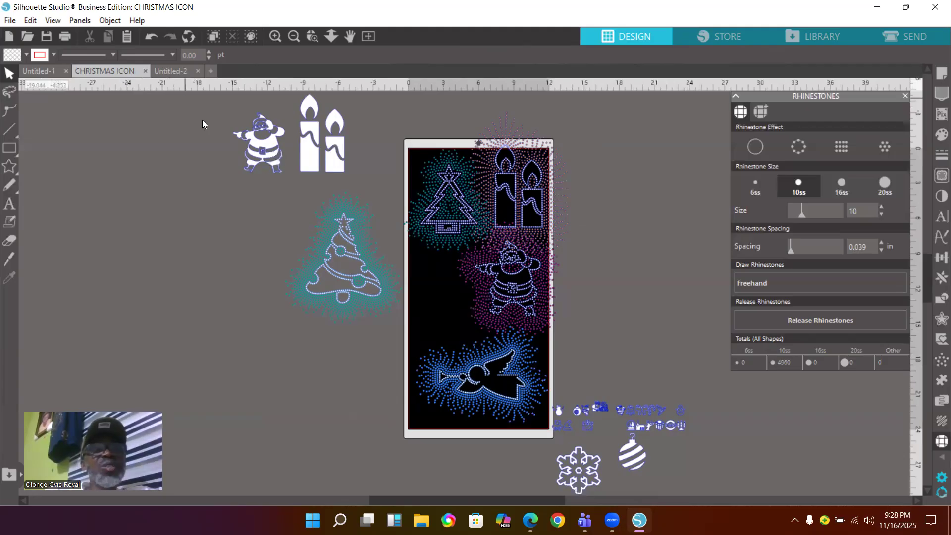
Open the JOY file from the new Silhouette files folder
left_click(27, 38)
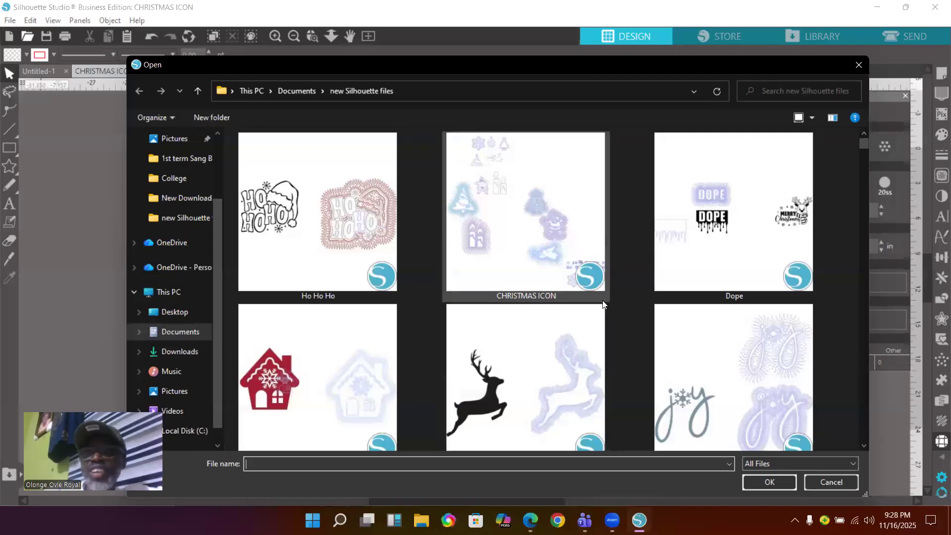
scroll(602, 300, "down", 2)
left_click(749, 243)
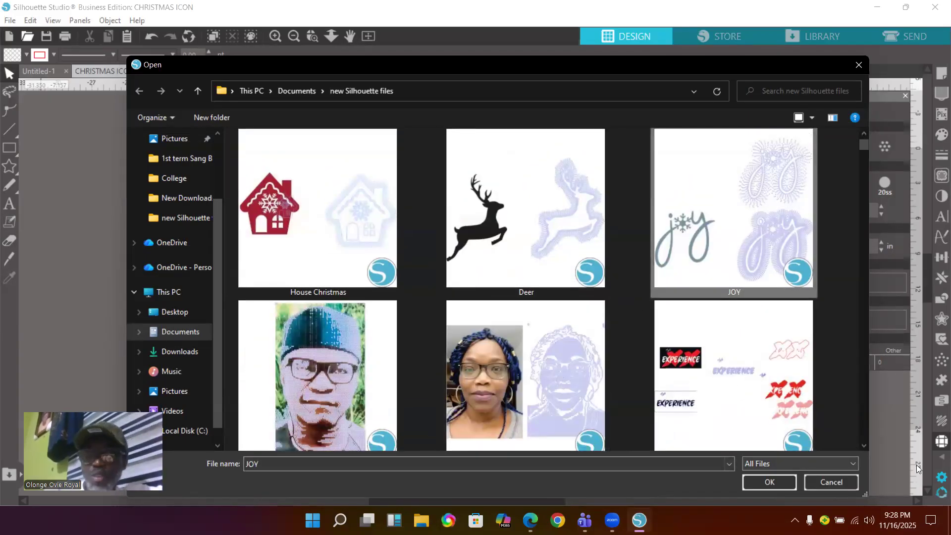
key("Return")
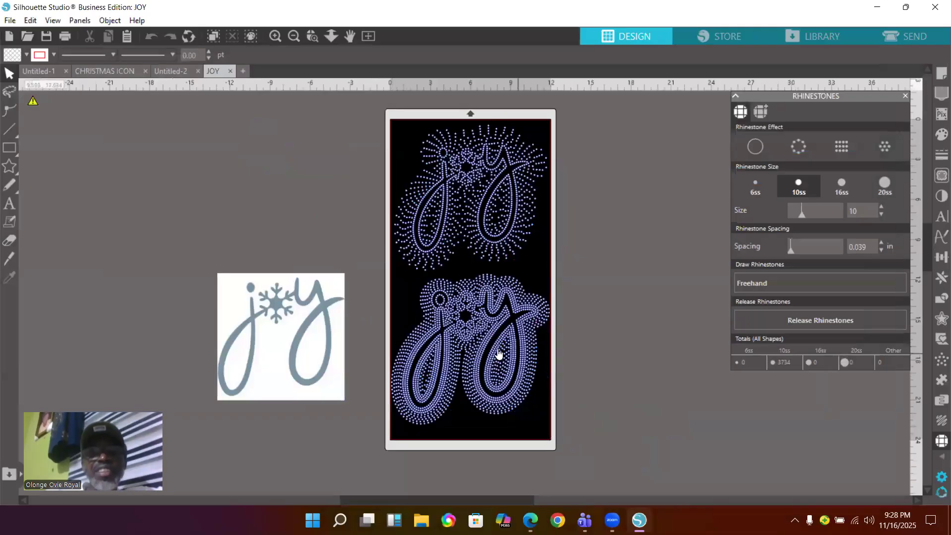
Move the joy source image farther from the page and shift the lower rhinestone joy design slightly to the right
left_click_drag(325, 315, 280, 237)
left_click(327, 239)
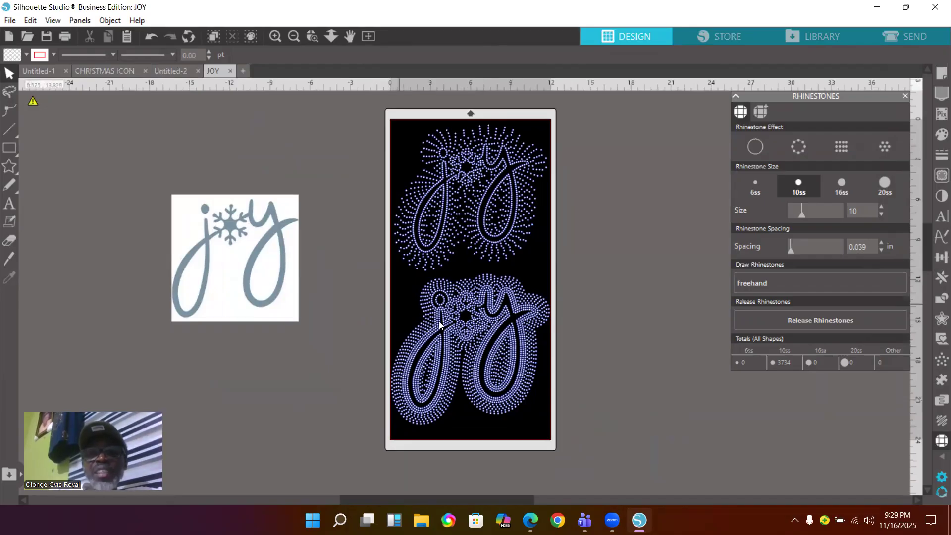
left_click_drag(448, 341, 450, 331)
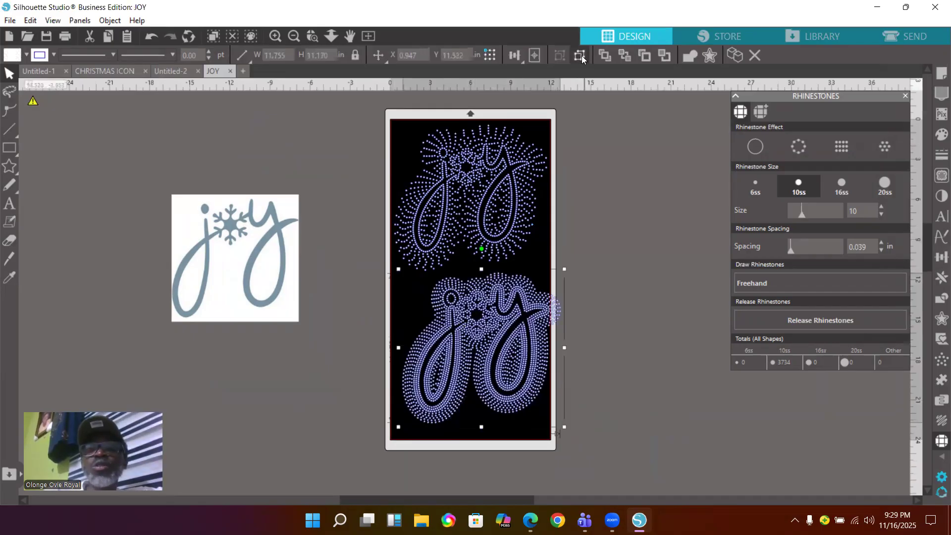
left_click(648, 352)
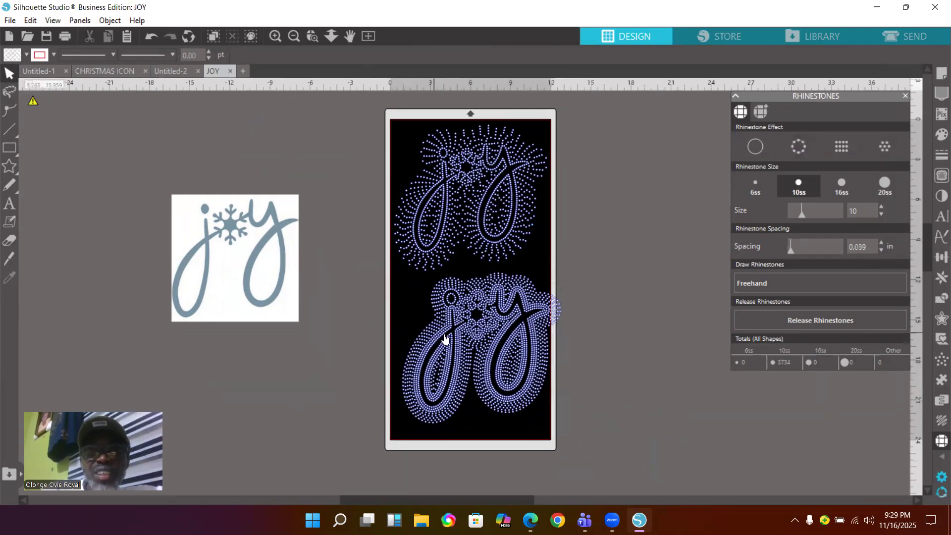
Fill the lower joy design's outer offset rings green and group all of its rhinestones together
left_click(444, 338)
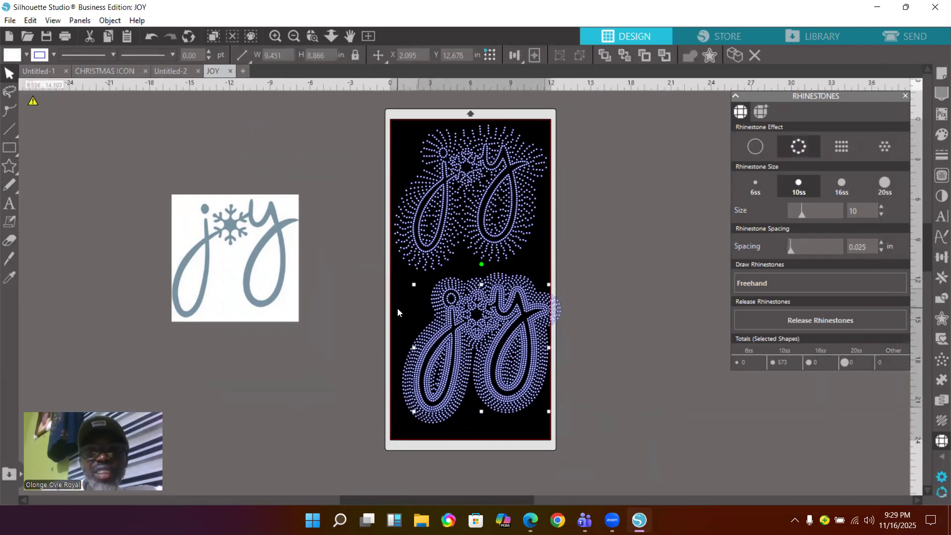
left_click(463, 347)
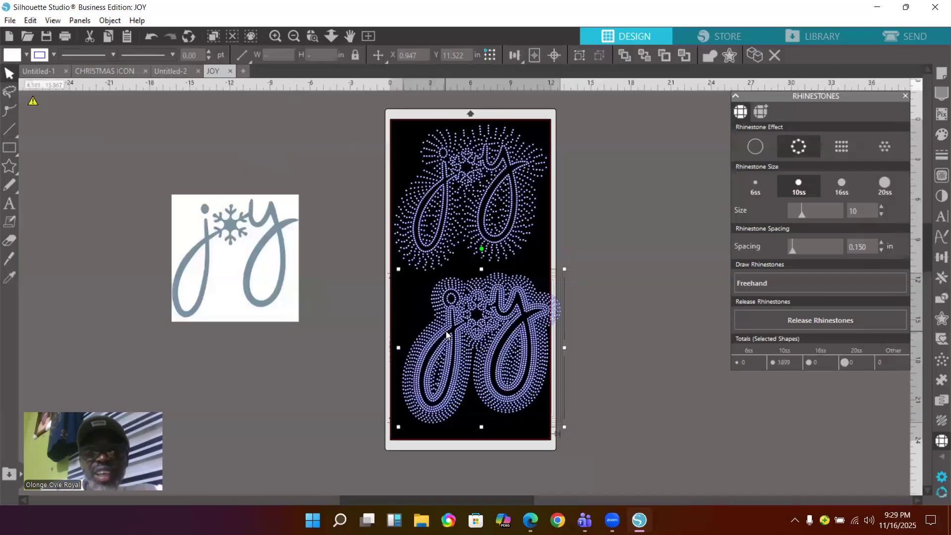
left_click(13, 55)
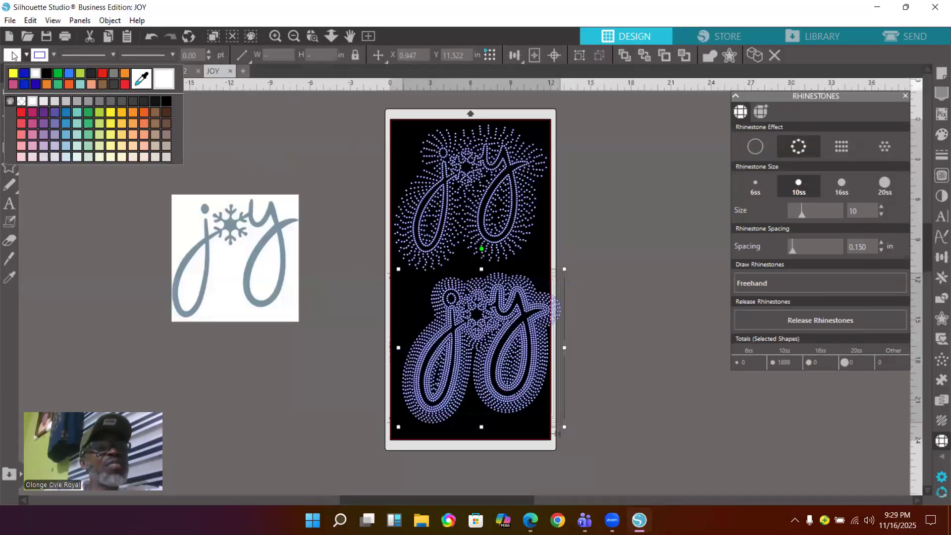
left_click(58, 76)
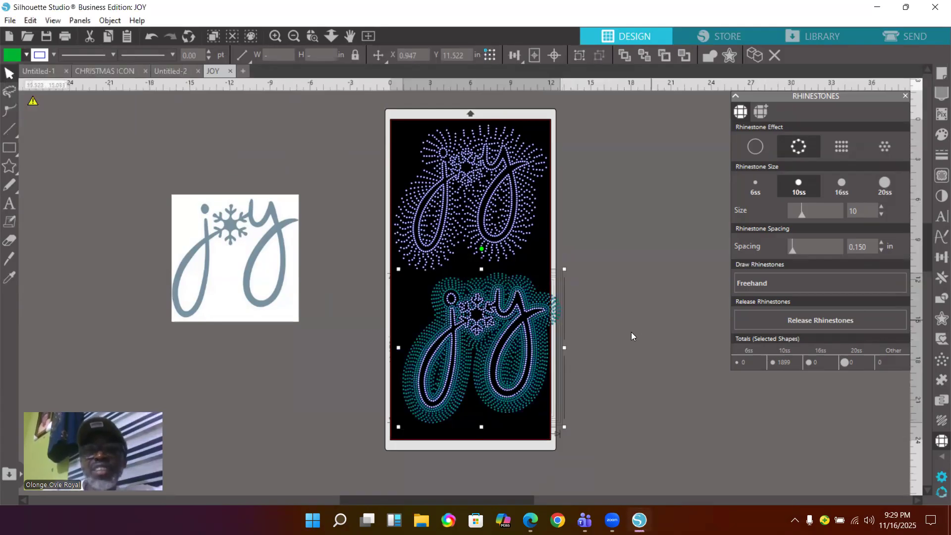
left_click_drag(391, 304, 592, 436)
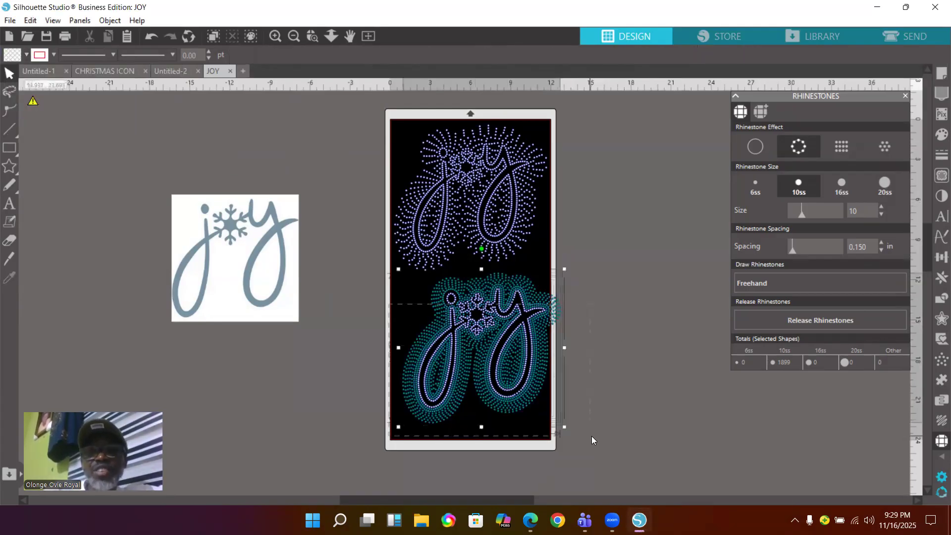
key("i")
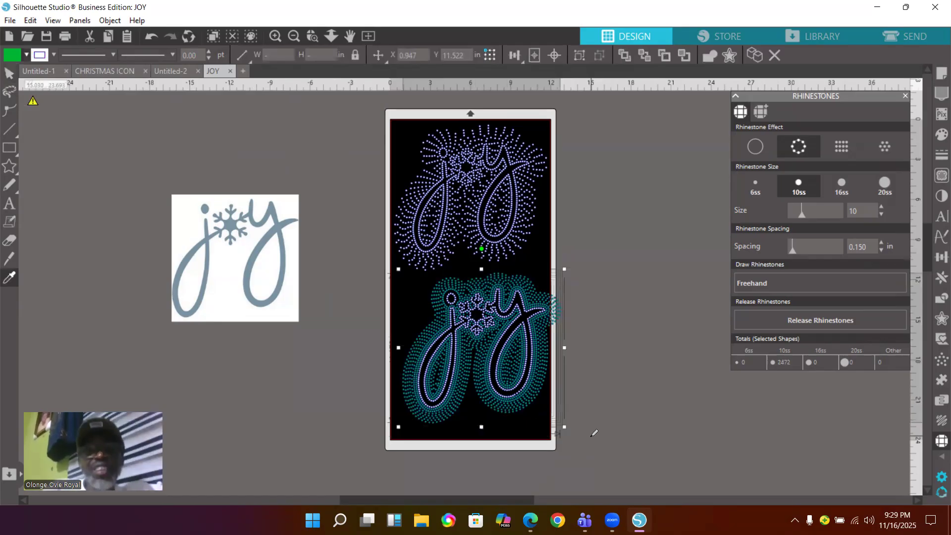
key("ctrl+g")
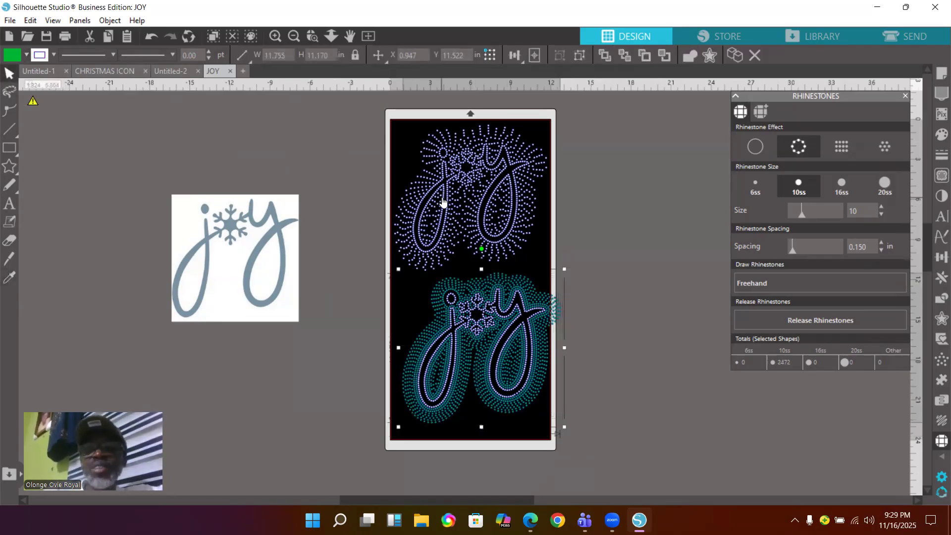
Ungroup the upper joy design, fill its outer offset rings red, and regroup the whole design
left_click(440, 184)
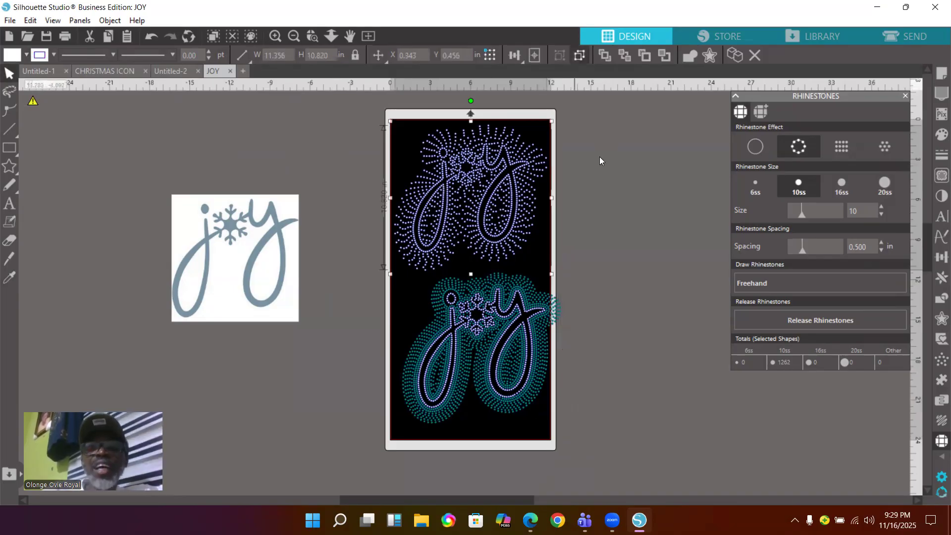
left_click(614, 202)
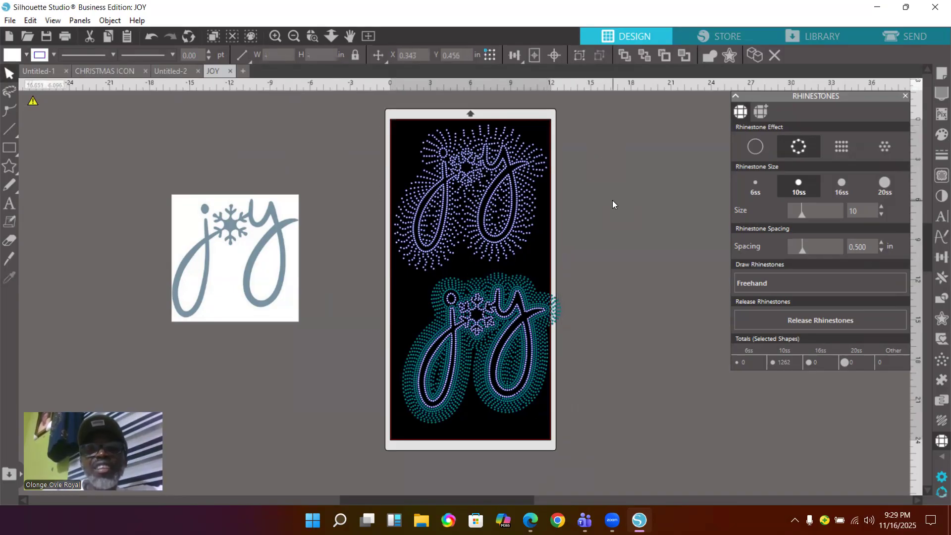
left_click(441, 186)
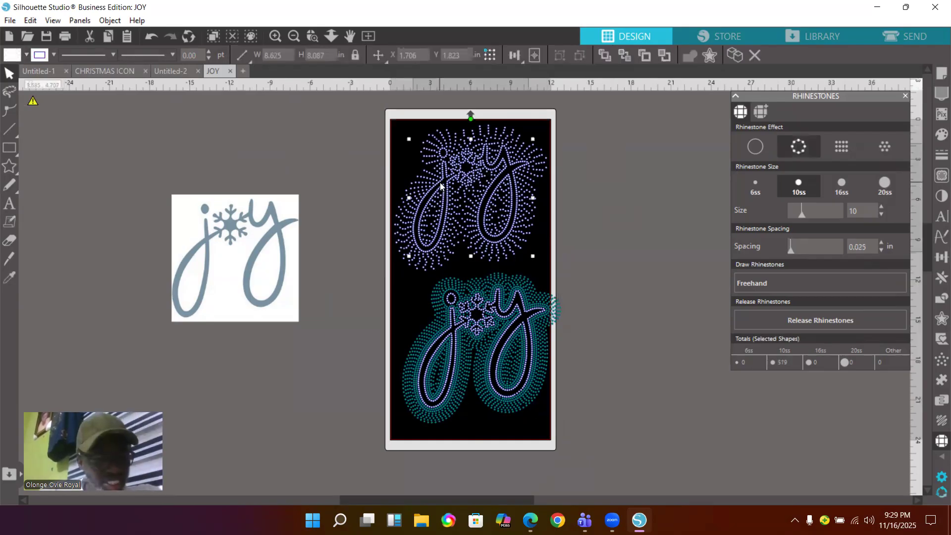
left_click_drag(379, 163, 496, 243)
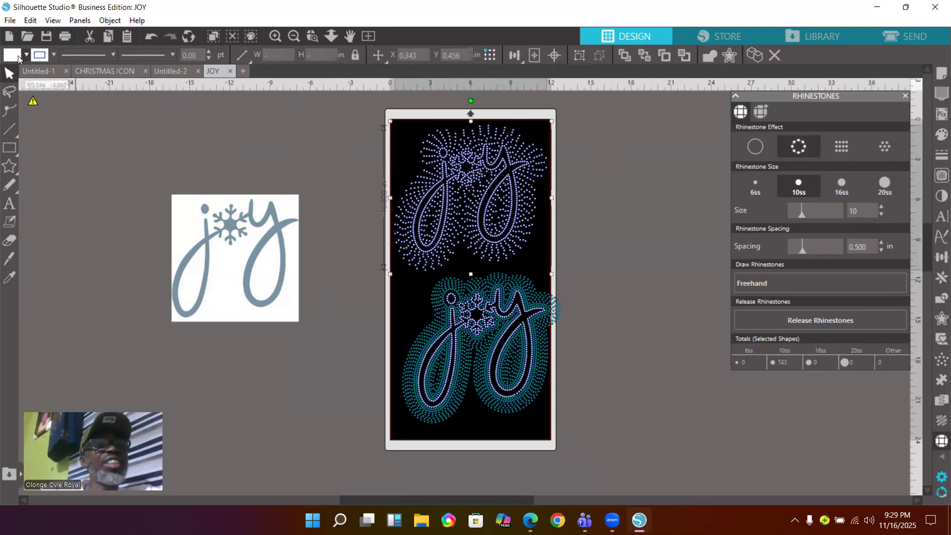
left_click(15, 56)
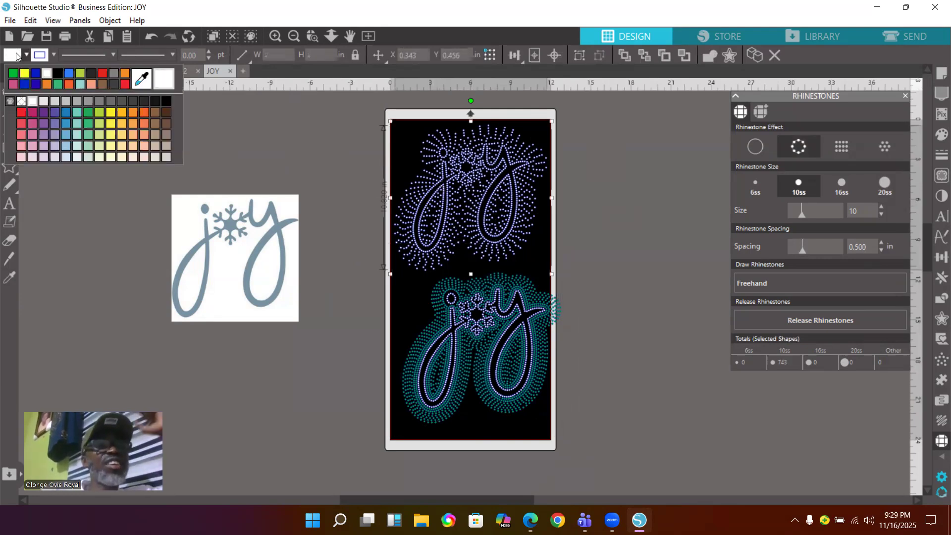
left_click(103, 74)
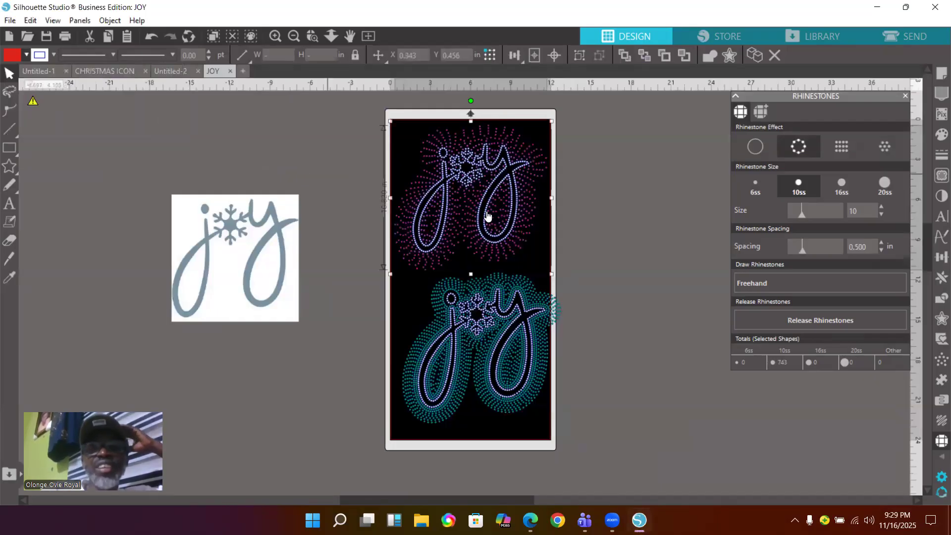
left_click(526, 222)
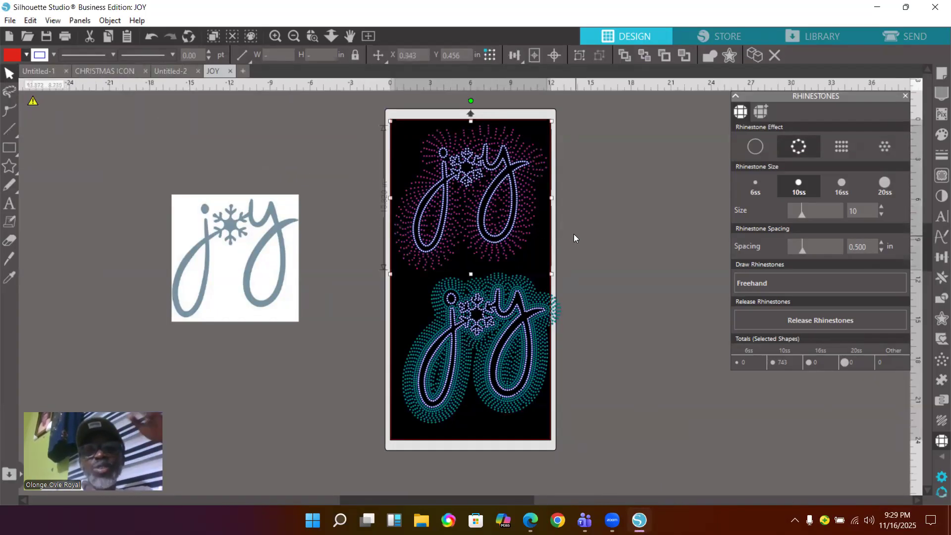
key("i")
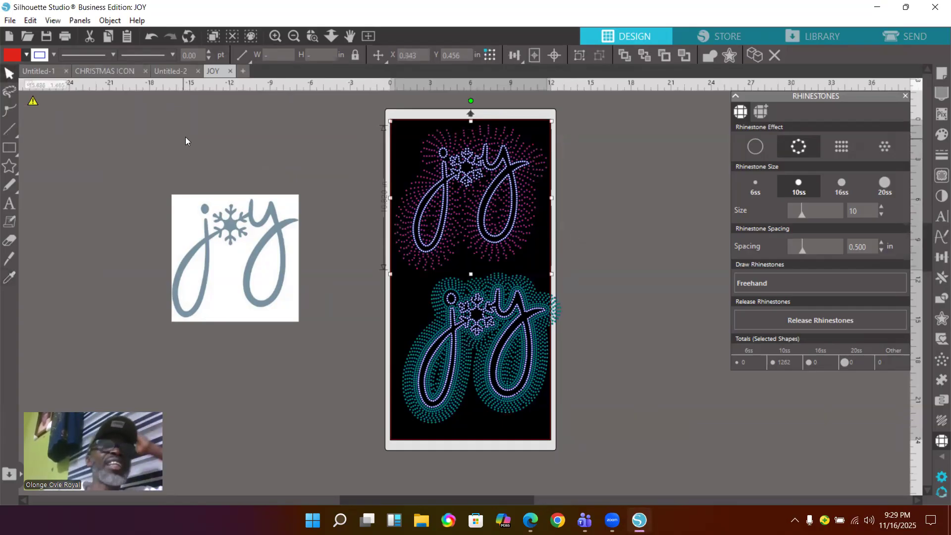
key("v")
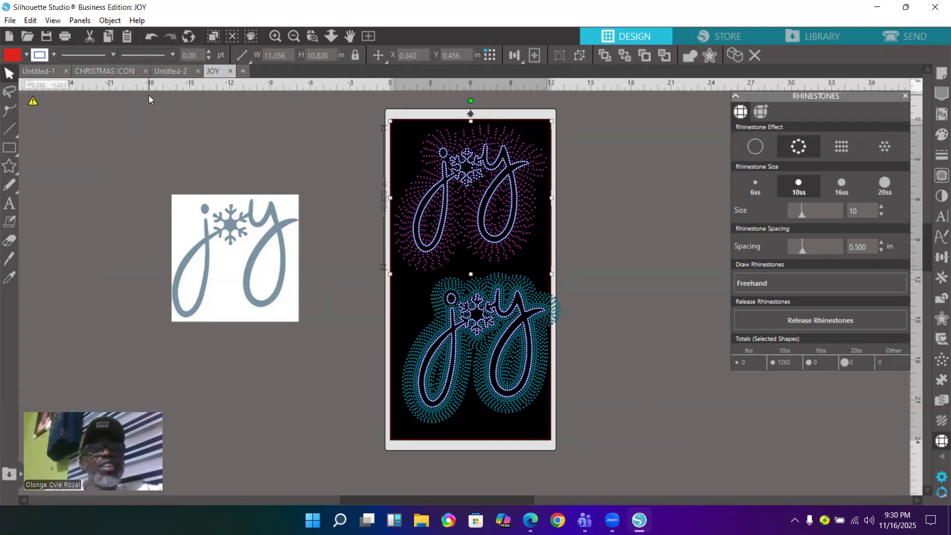
Review the designs in the open Untitled-2, CHRISTMAS ICON and Untitled-1 documents
left_click(178, 71)
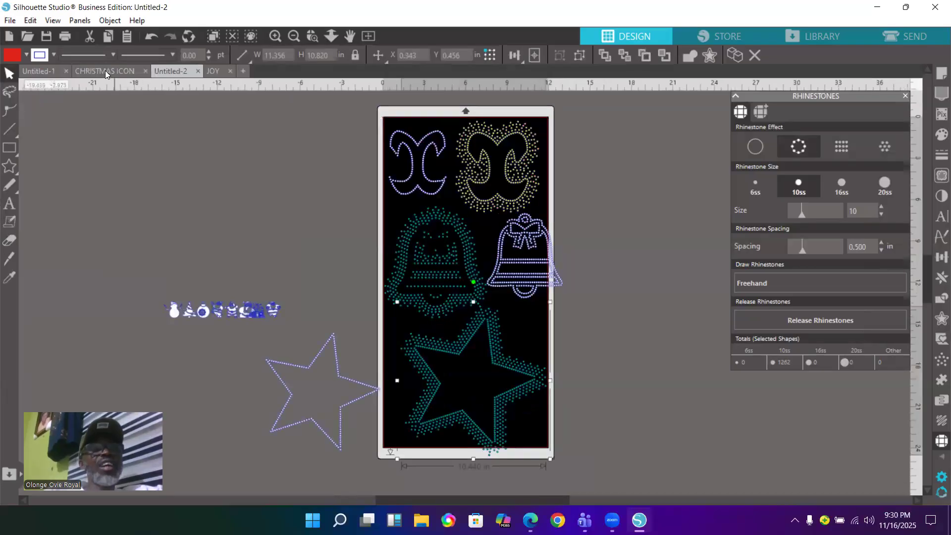
left_click(105, 71)
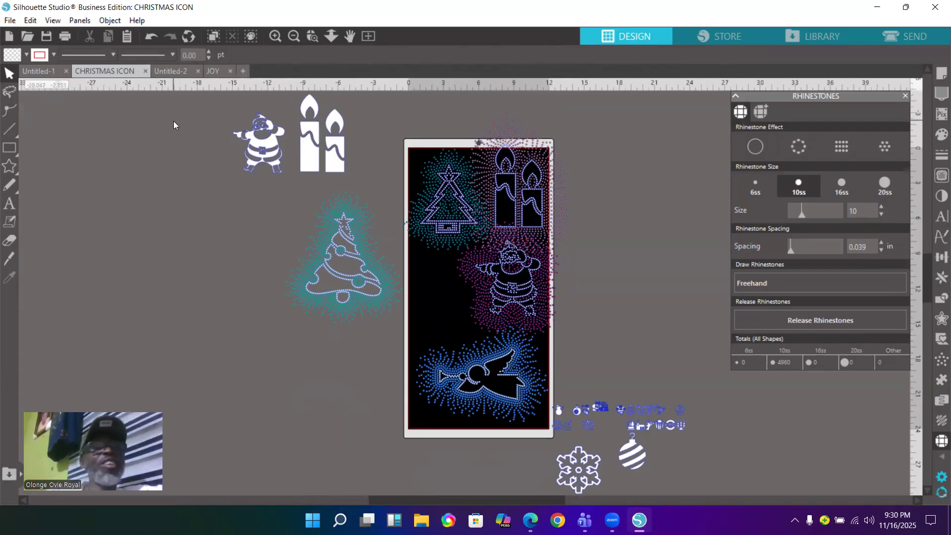
left_click(44, 71)
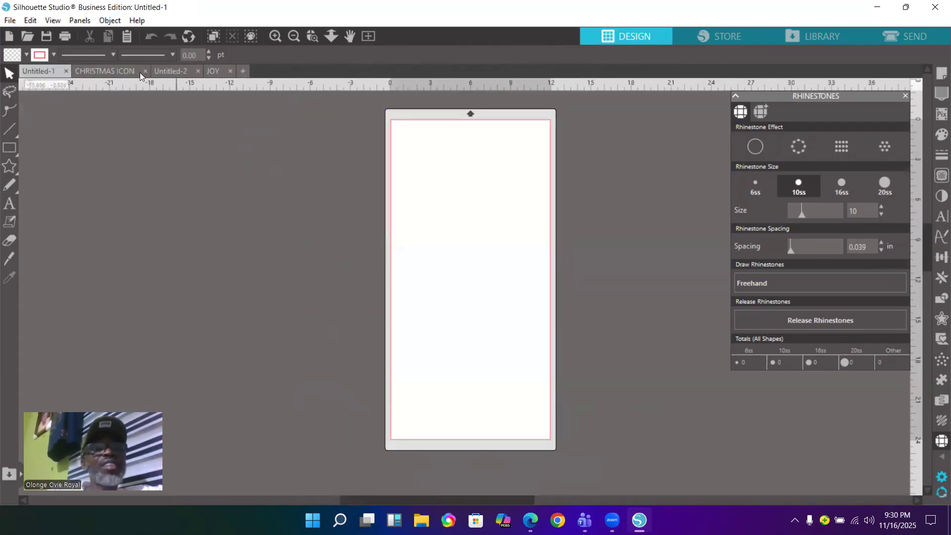
left_click(108, 73)
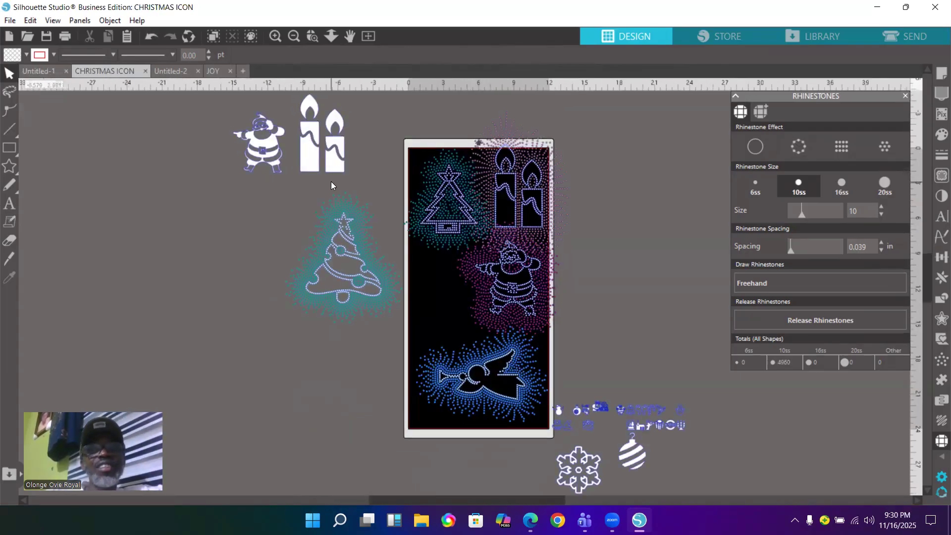
Switch to Untitled-2 and spread out the row of small Christmas icons, moving several of them above the row
left_click(178, 72)
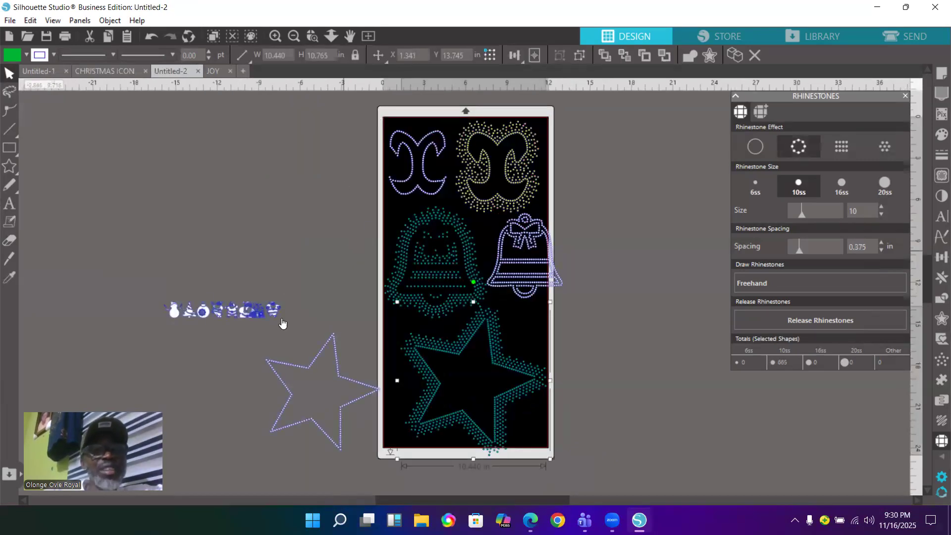
left_click_drag(153, 281, 267, 264)
left_click(309, 249)
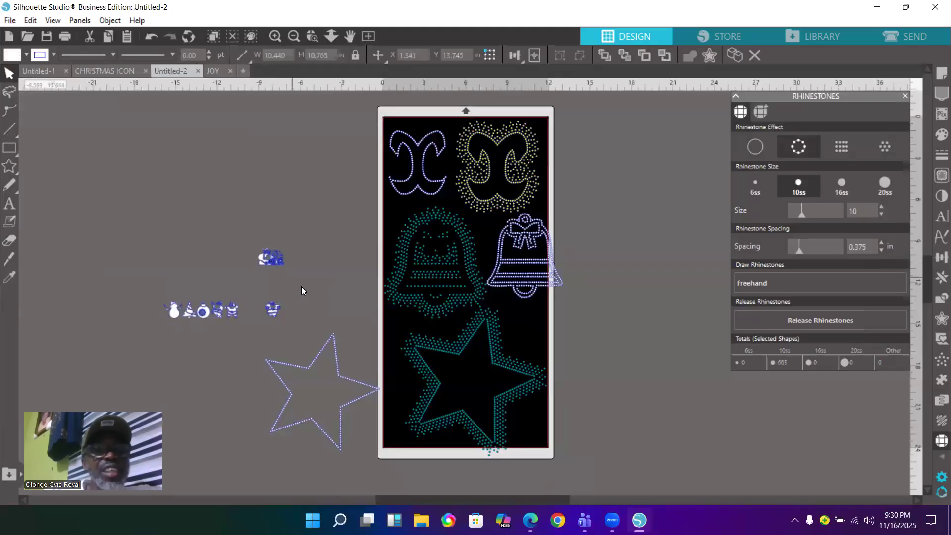
left_click_drag(271, 305, 224, 240)
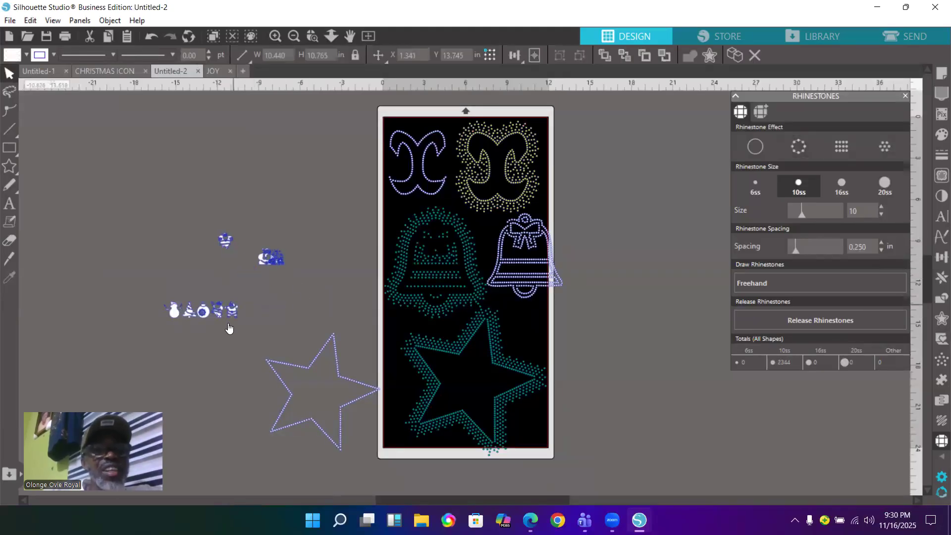
left_click_drag(189, 311, 182, 218)
left_click(187, 255)
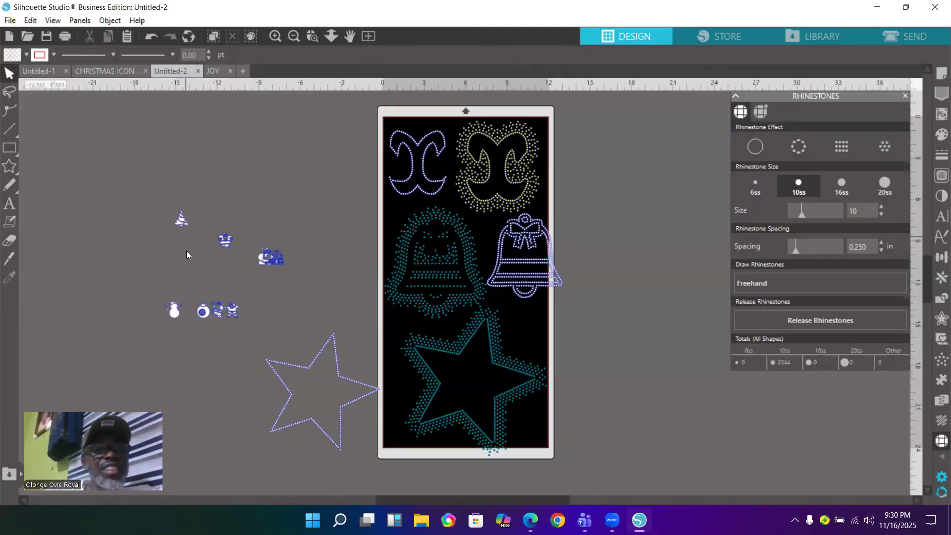
Cut the small Santa icon, paste it into Untitled-1 and enlarge it to about 4.96 by 5.55 in on the upper page
left_click(225, 243)
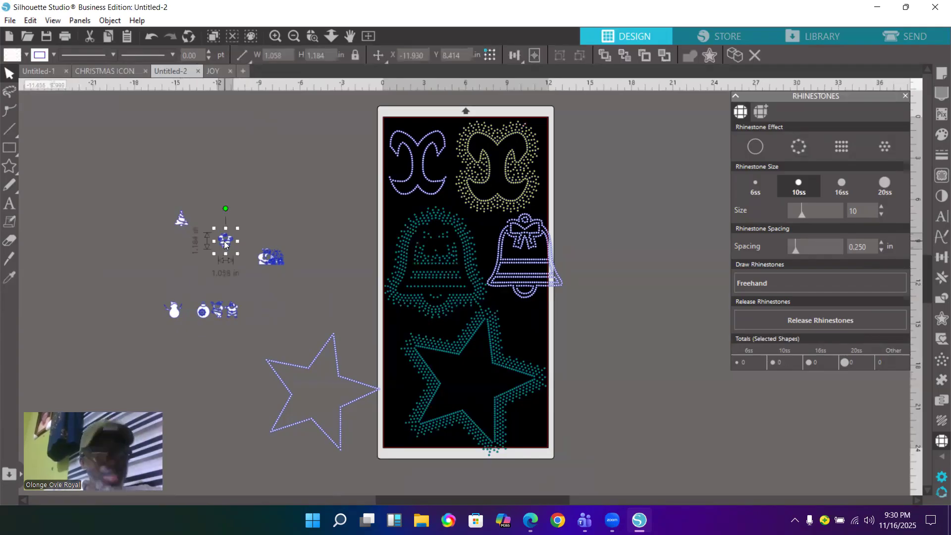
key("Delete")
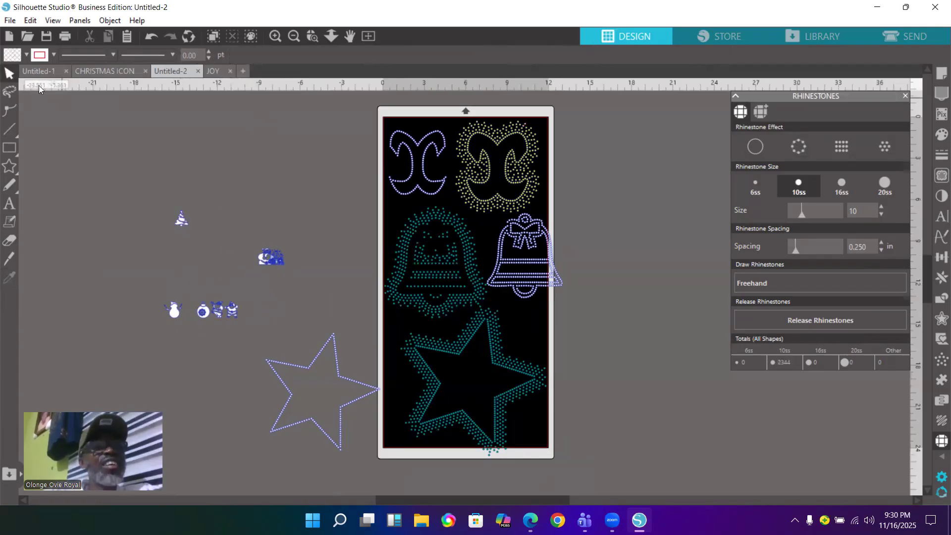
left_click(36, 73)
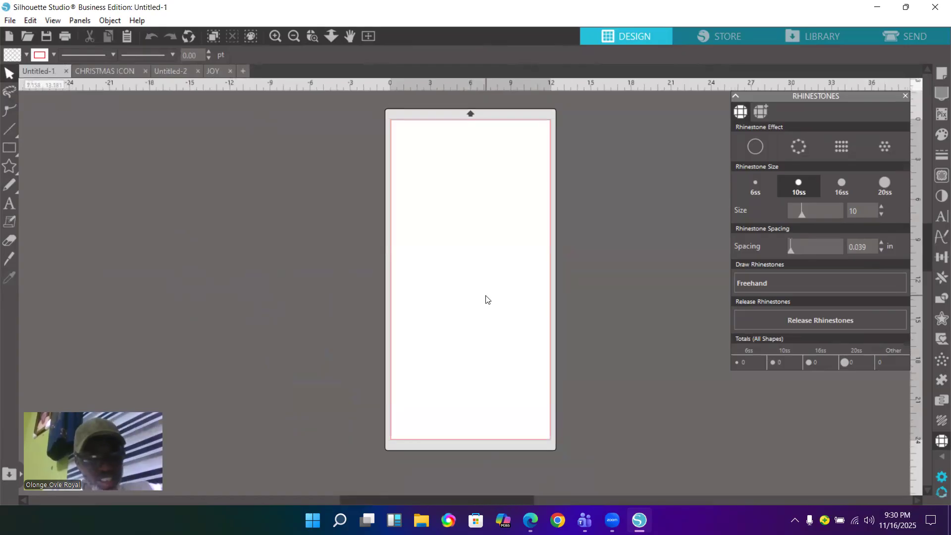
key("ctrl+v")
left_click_drag(229, 242, 507, 265)
left_click_drag(483, 191, 472, 191)
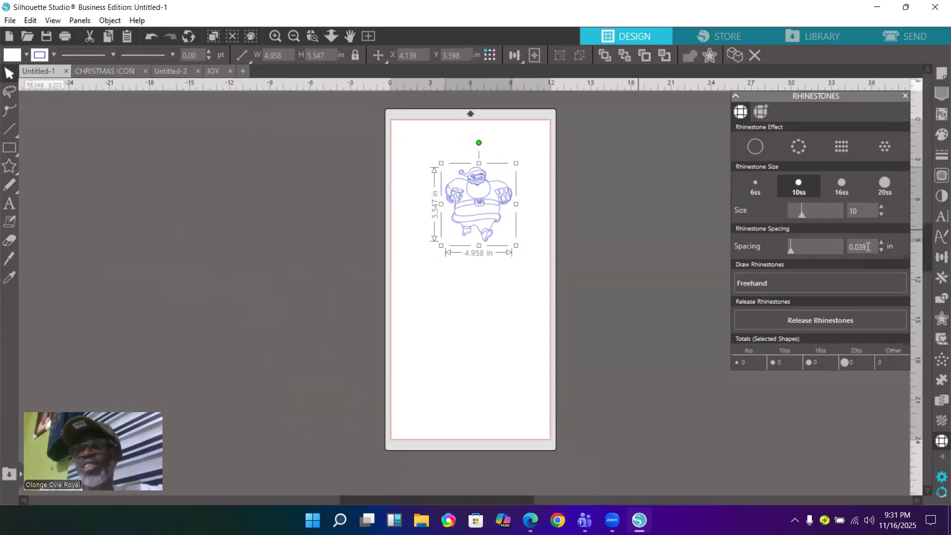
Set the rhinestone spacing to 0.025 in and enlarge the Santa to about 6.29 by 7.04 in
left_click(868, 247)
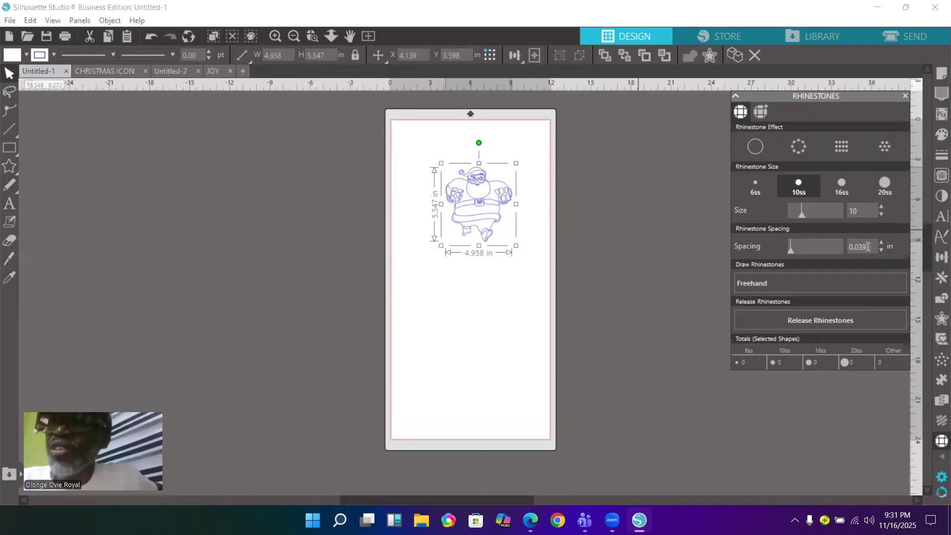
key("BackSpace")
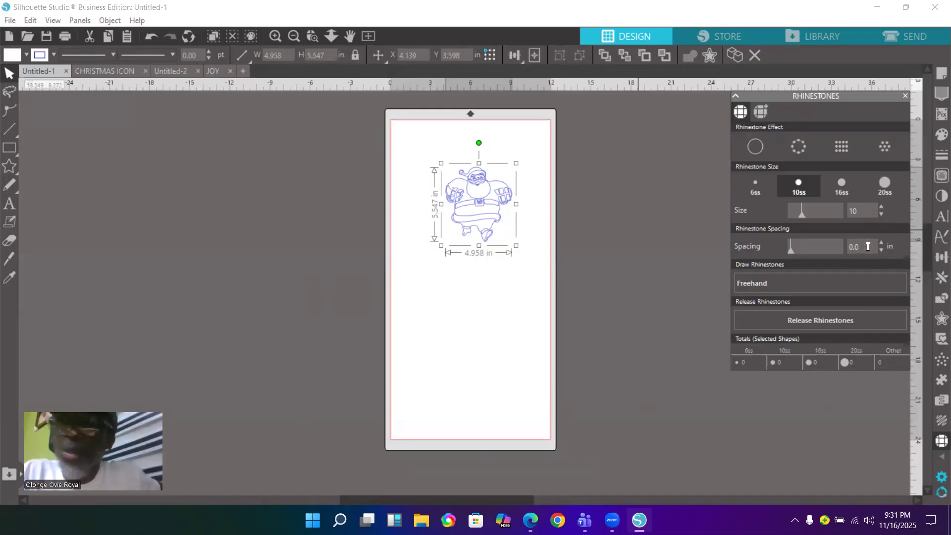
type("25")
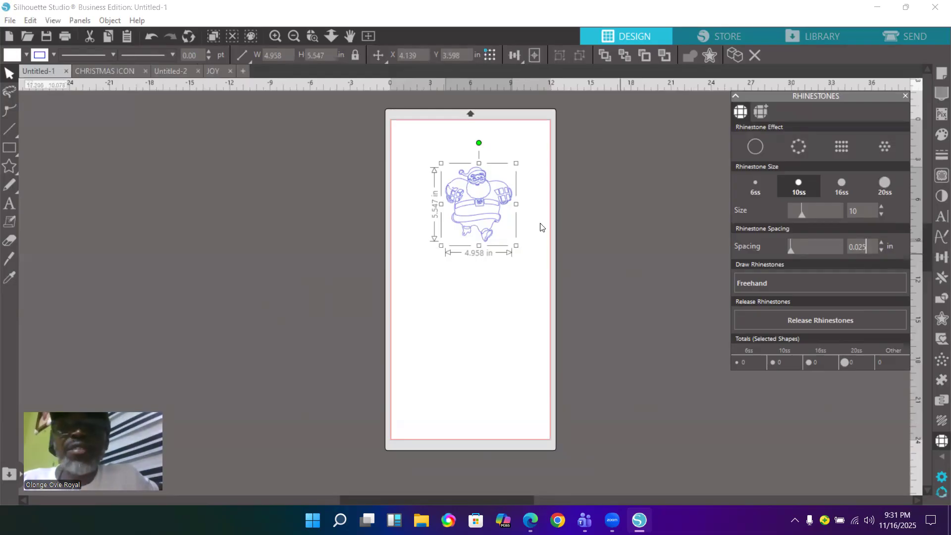
left_click_drag(470, 200, 458, 193)
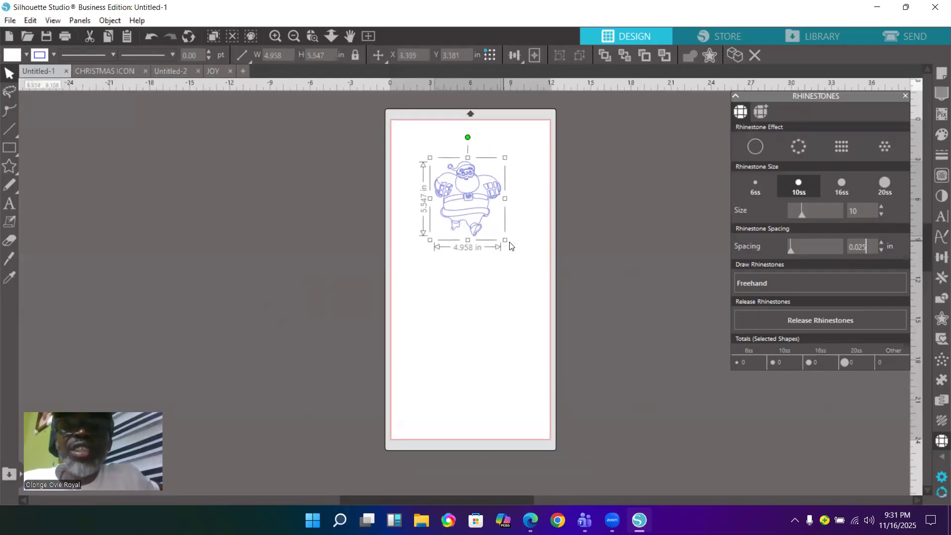
left_click_drag(505, 240, 520, 268)
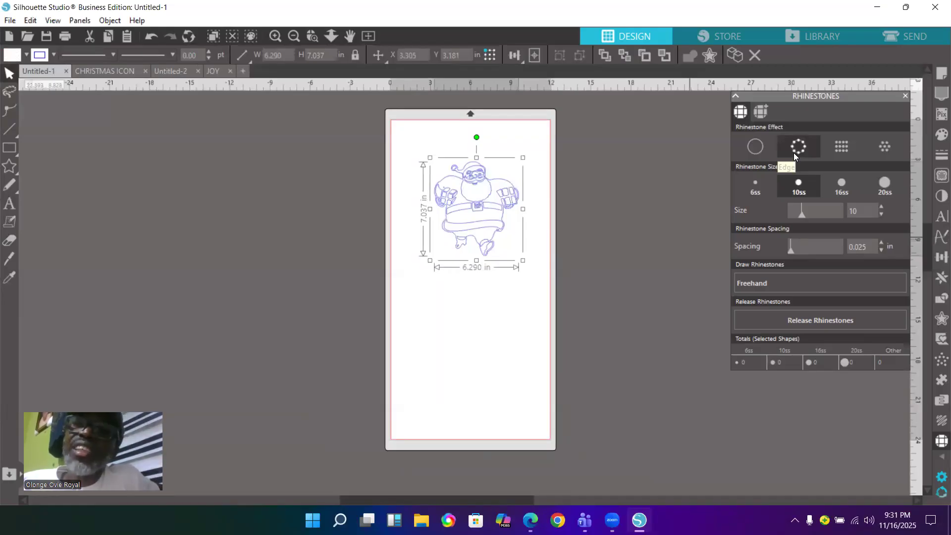
Apply the Edge rhinestone effect with 10ss stones to the Santa outline
left_click(794, 152)
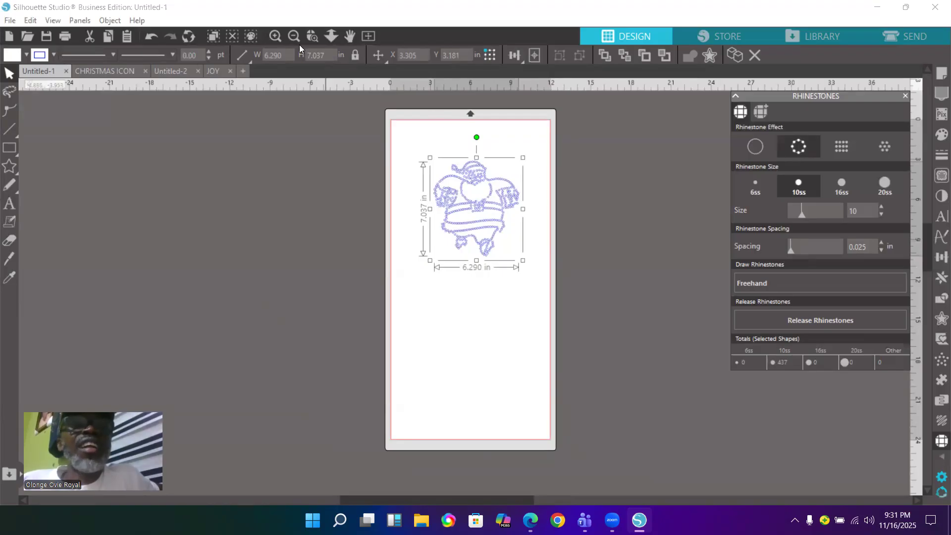
left_click(311, 34)
left_click_drag(408, 140, 538, 277)
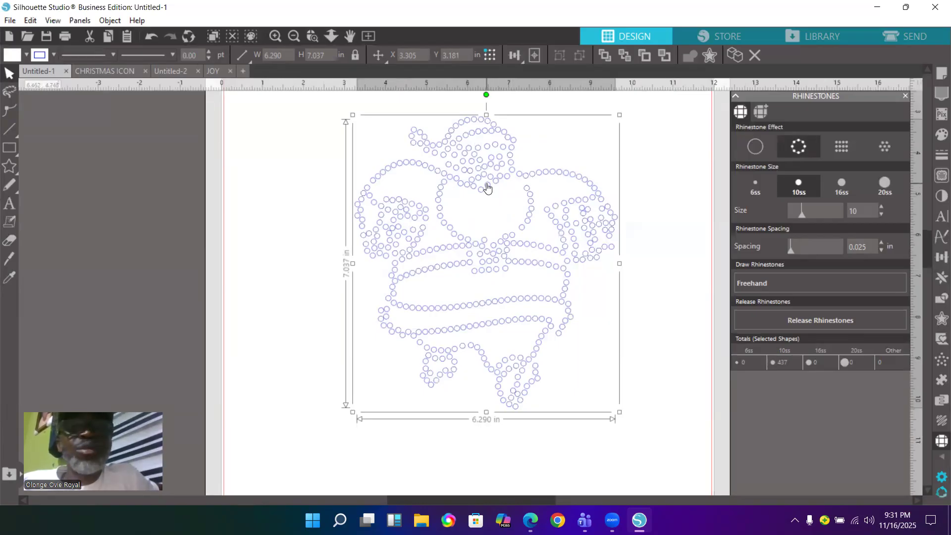
left_click(14, 58)
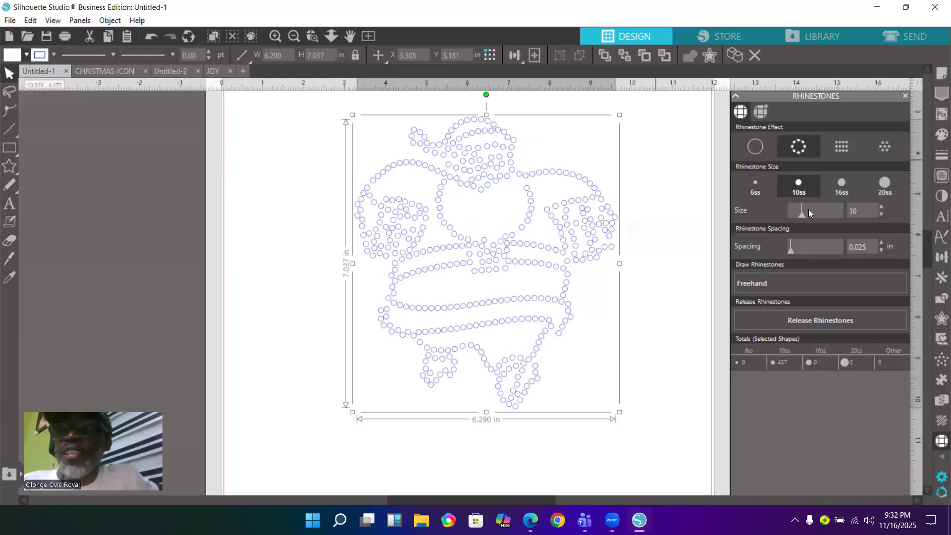
left_click(939, 319)
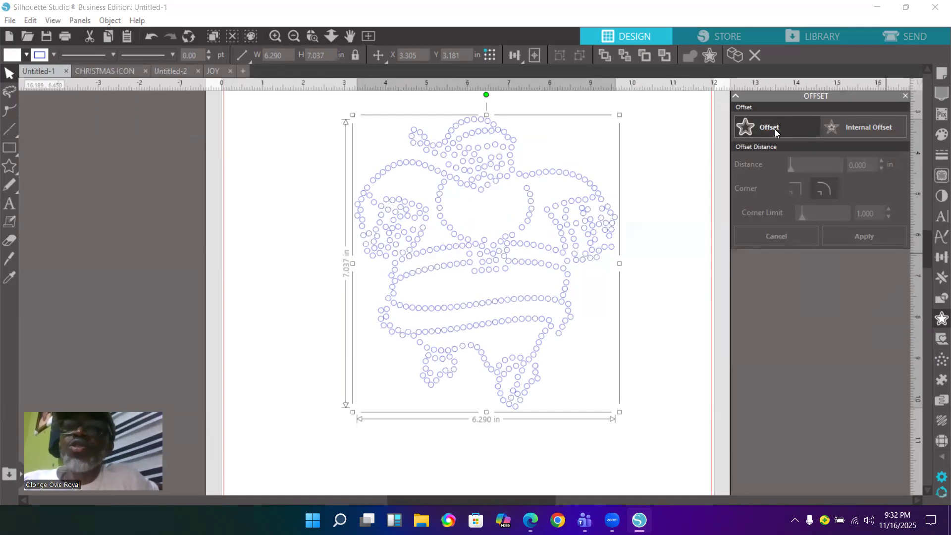
left_click(886, 127)
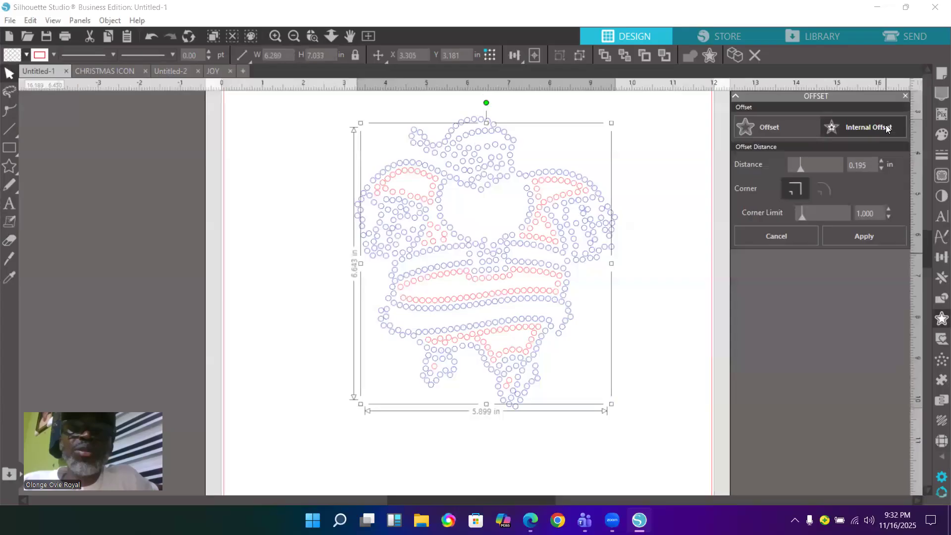
left_click(635, 202)
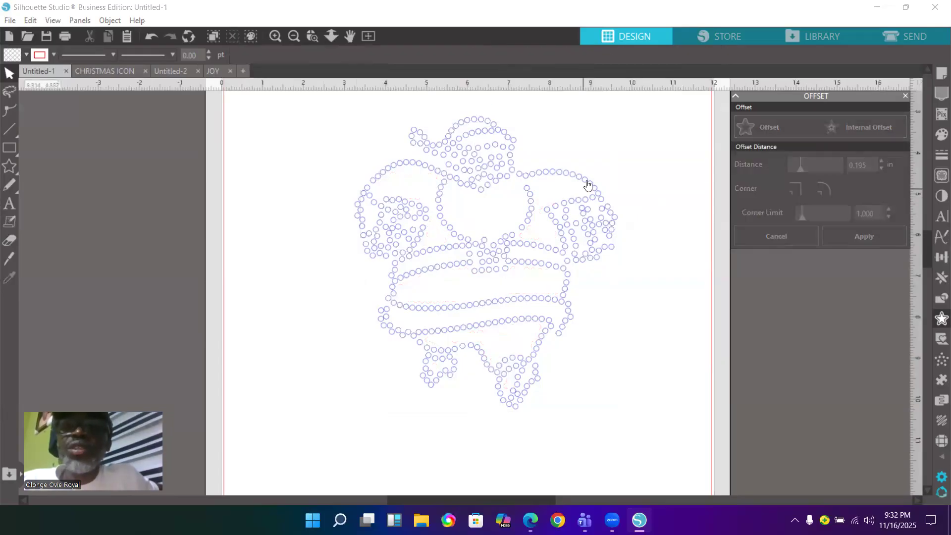
Surround the Santa rhinestone outline with eight successive external offset rings at 0.195 in distance with rounded corners
left_click(587, 181)
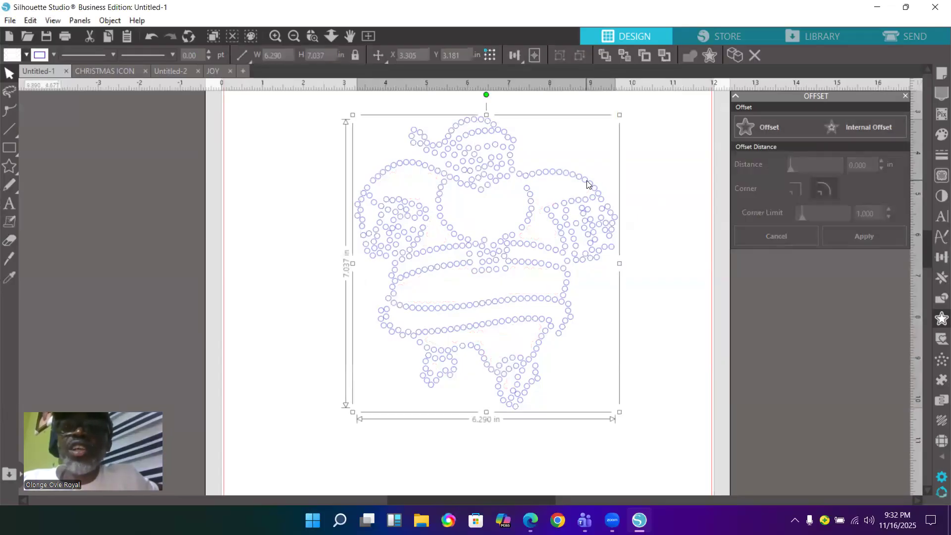
left_click(775, 128)
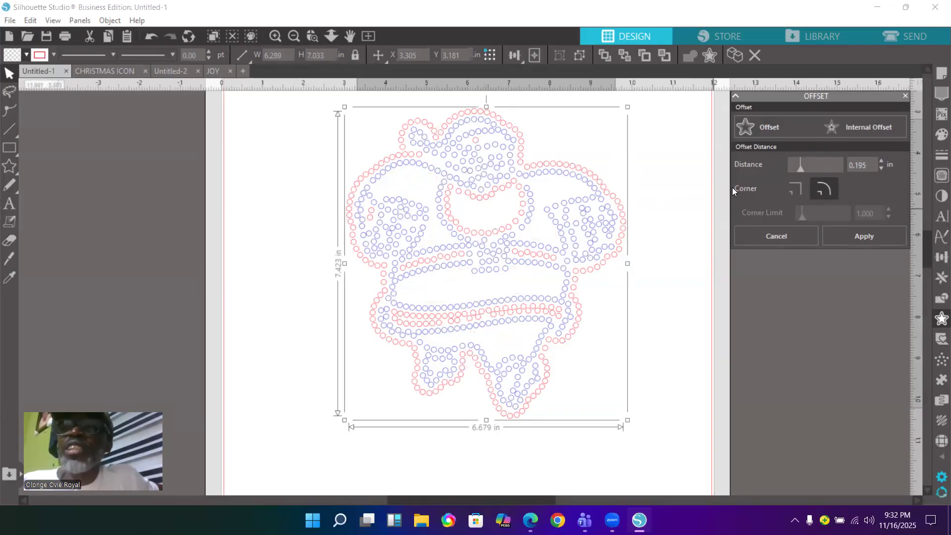
left_click(770, 132)
left_click(769, 131)
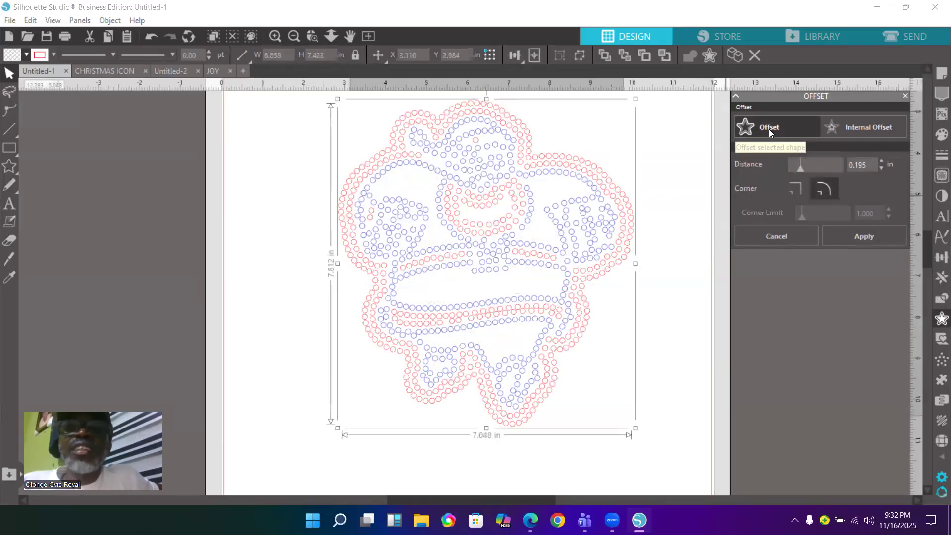
left_click(770, 131)
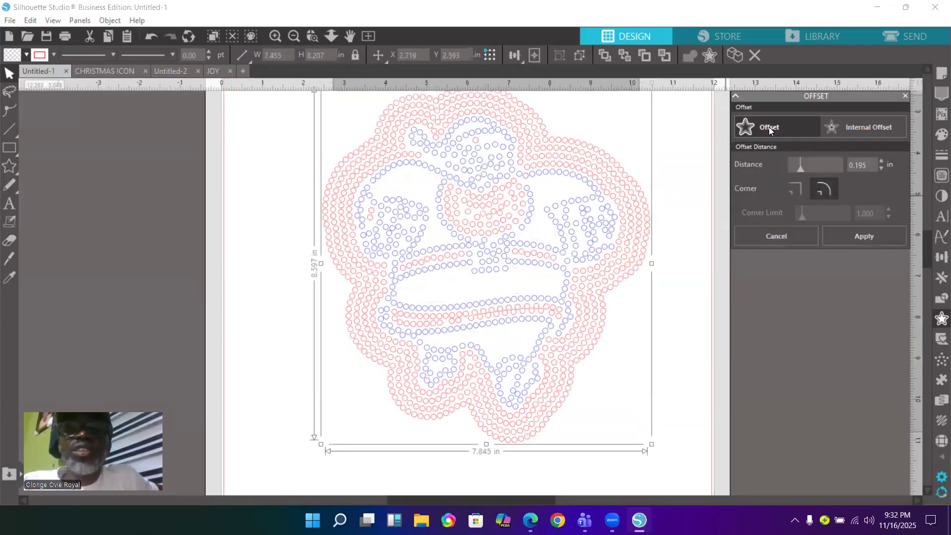
left_click(769, 131)
left_click(769, 130)
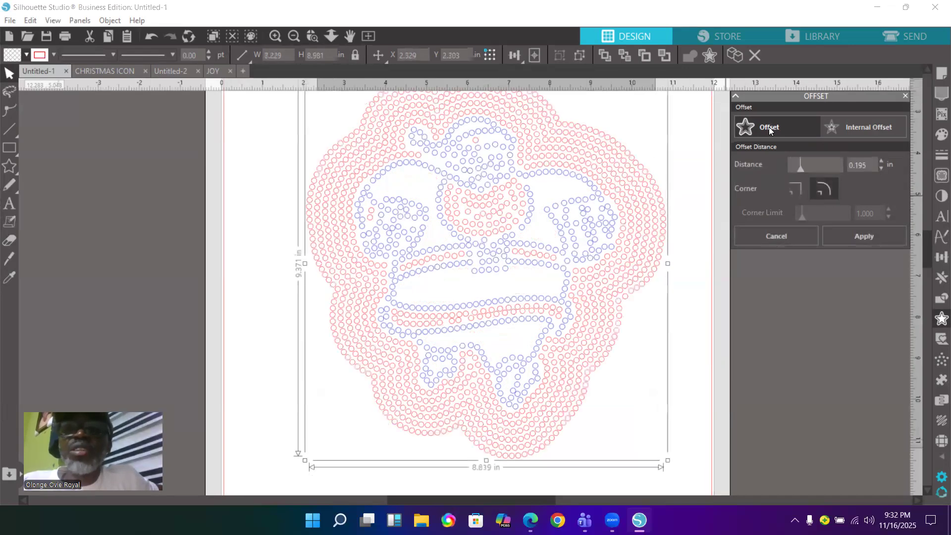
left_click(769, 131)
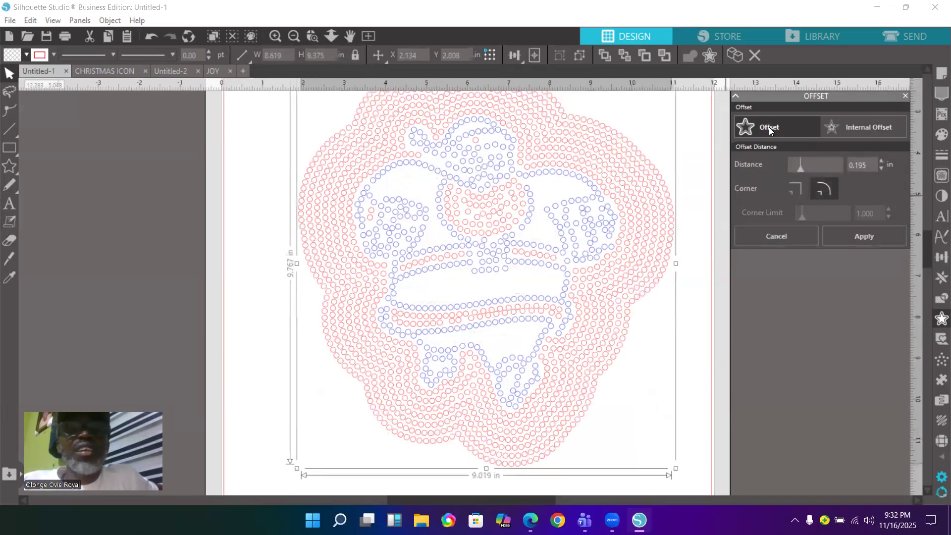
left_click(769, 131)
left_click(706, 229)
left_click(641, 227)
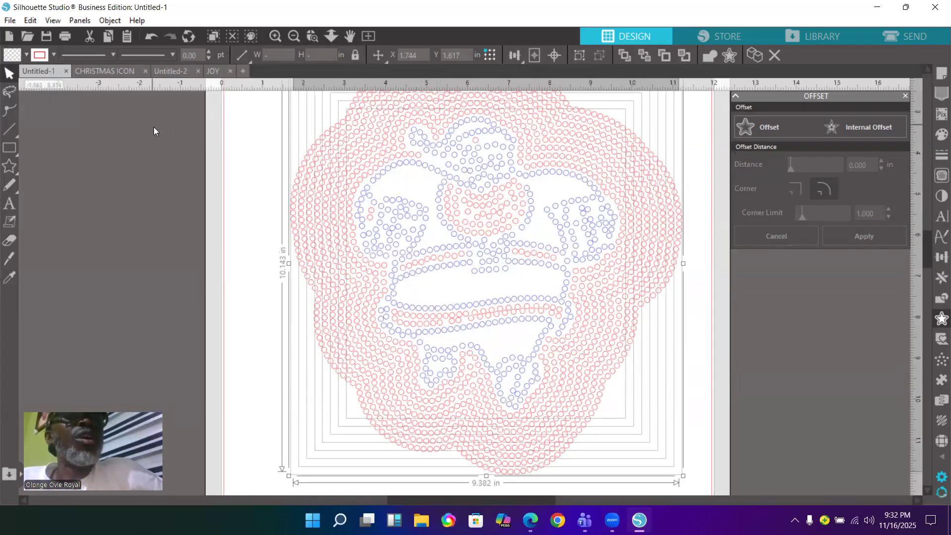
left_click(39, 55)
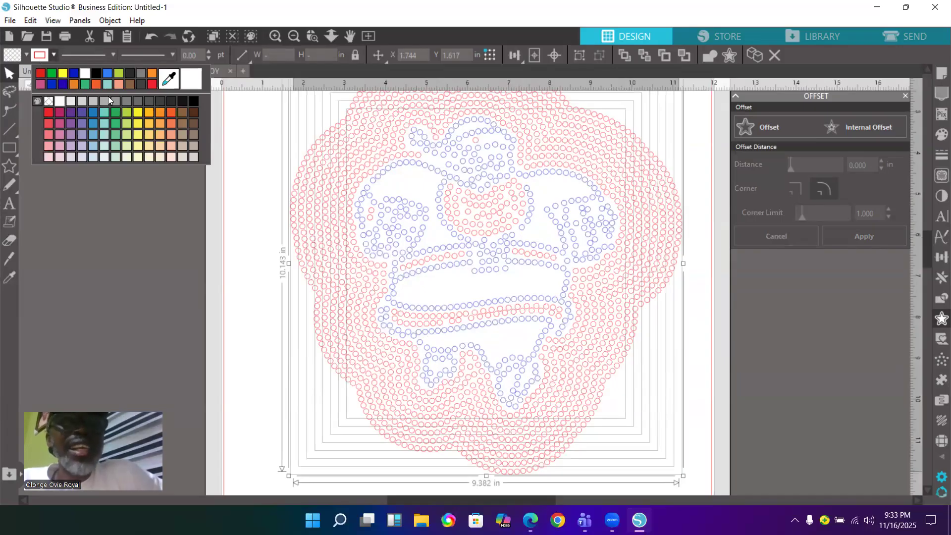
left_click(247, 188)
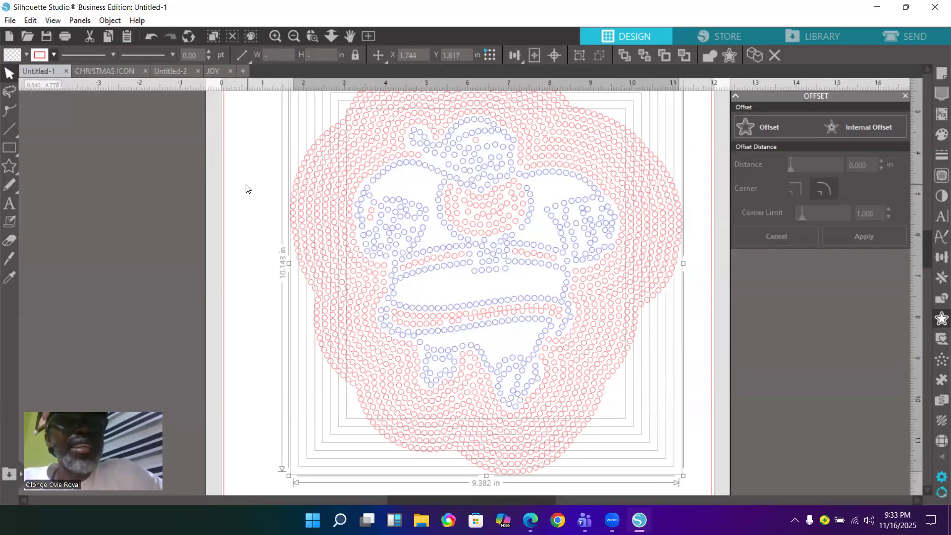
left_click(247, 188)
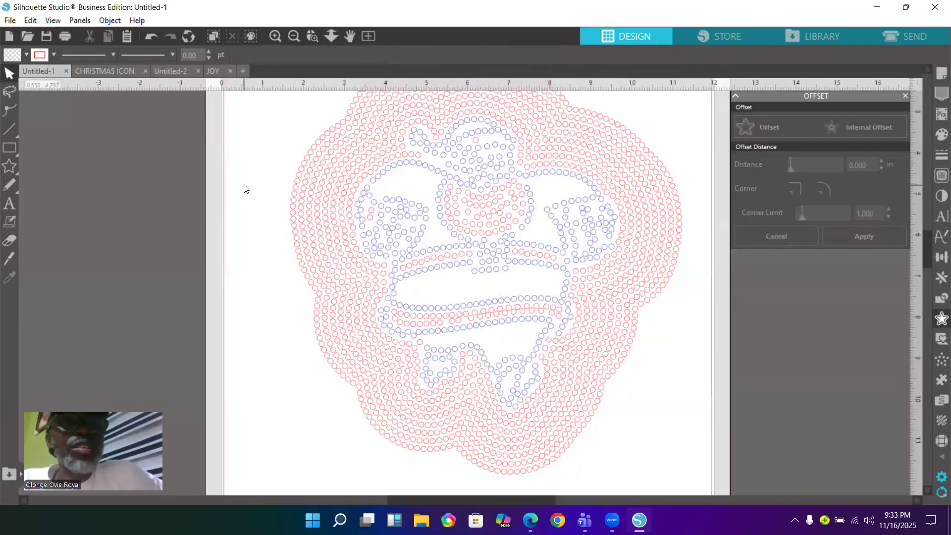
left_click_drag(244, 185, 352, 207)
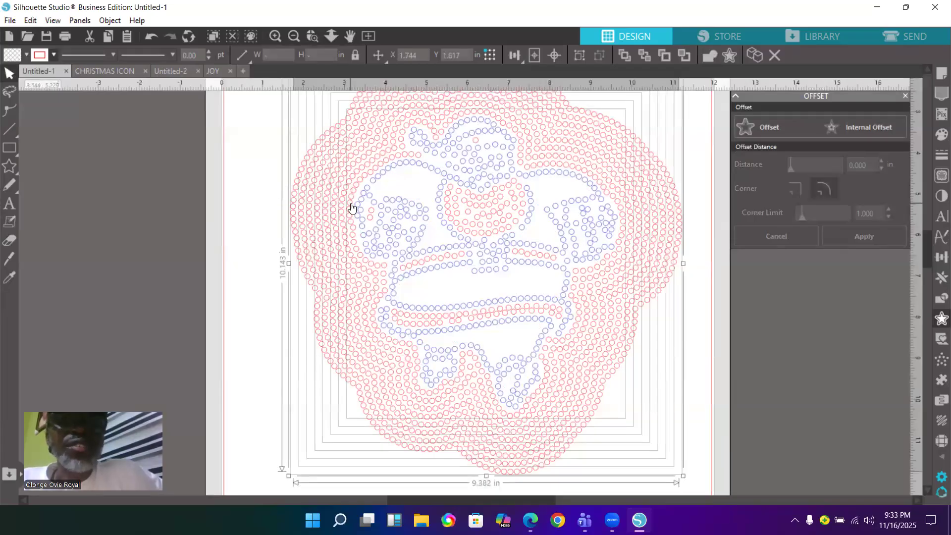
left_click(248, 211)
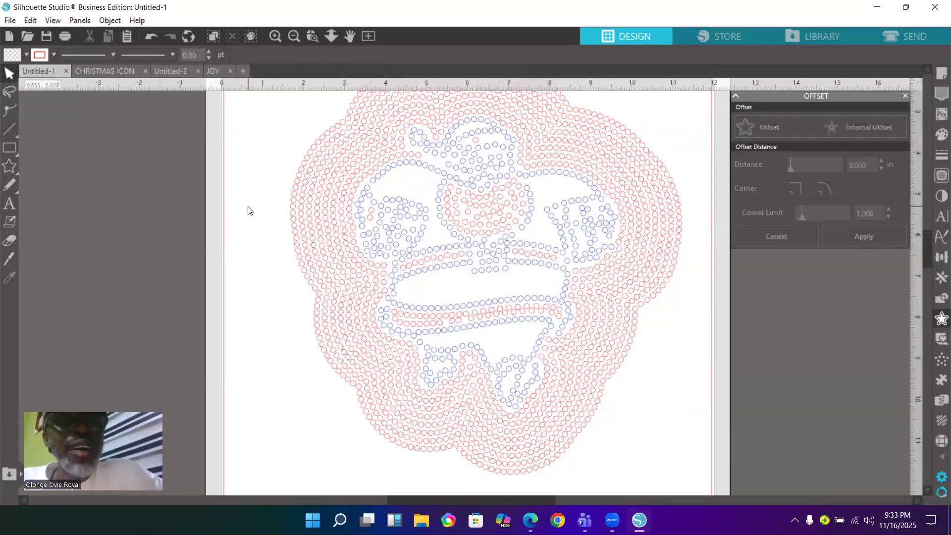
Give all the offset rings around the Santa a blue line colour and a green fill
left_click(292, 205)
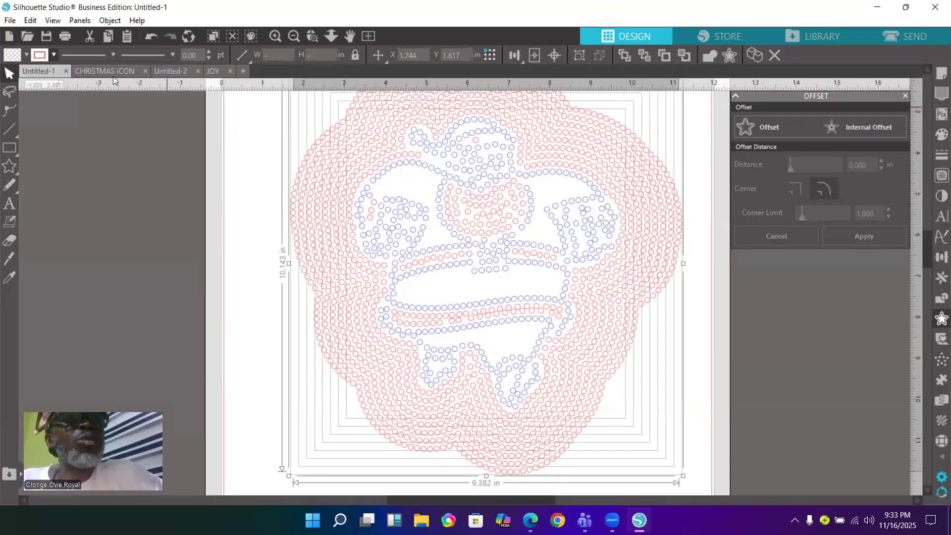
left_click(38, 55)
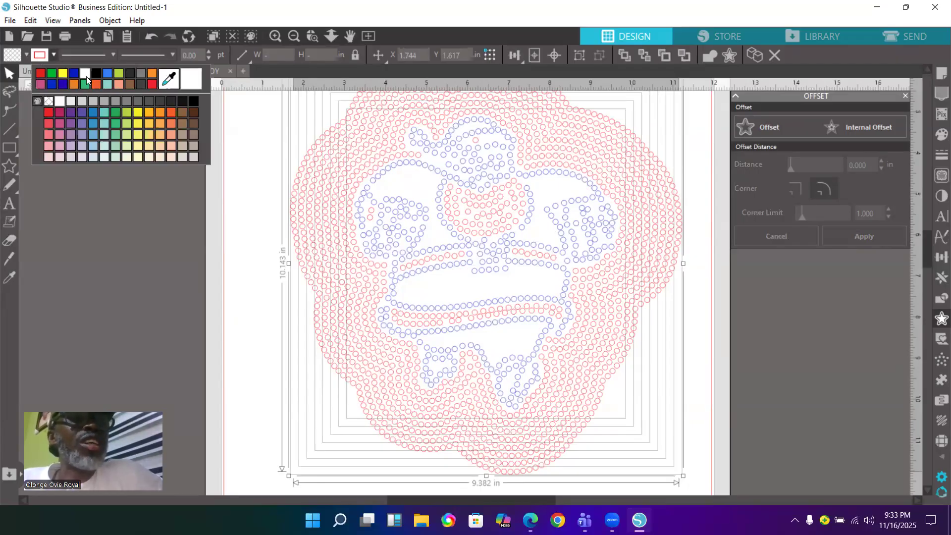
left_click(77, 75)
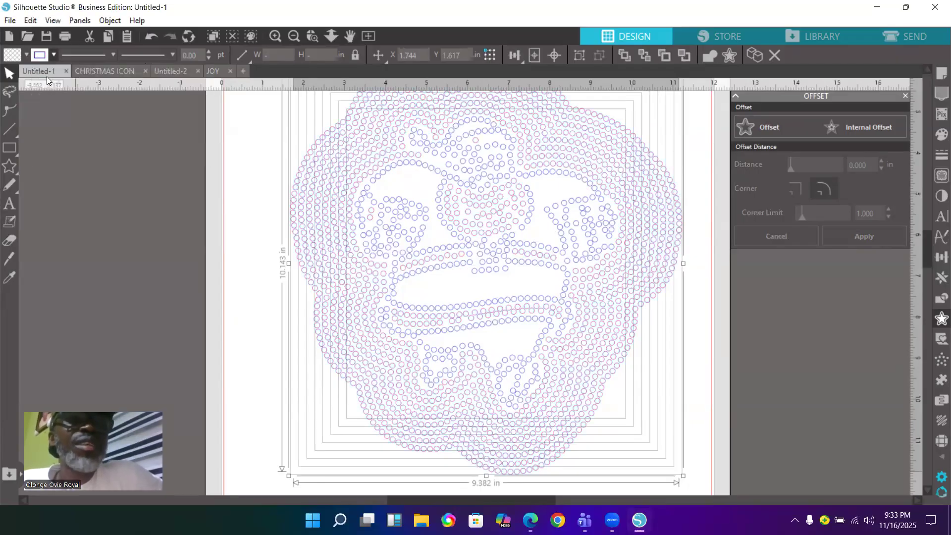
left_click(53, 55)
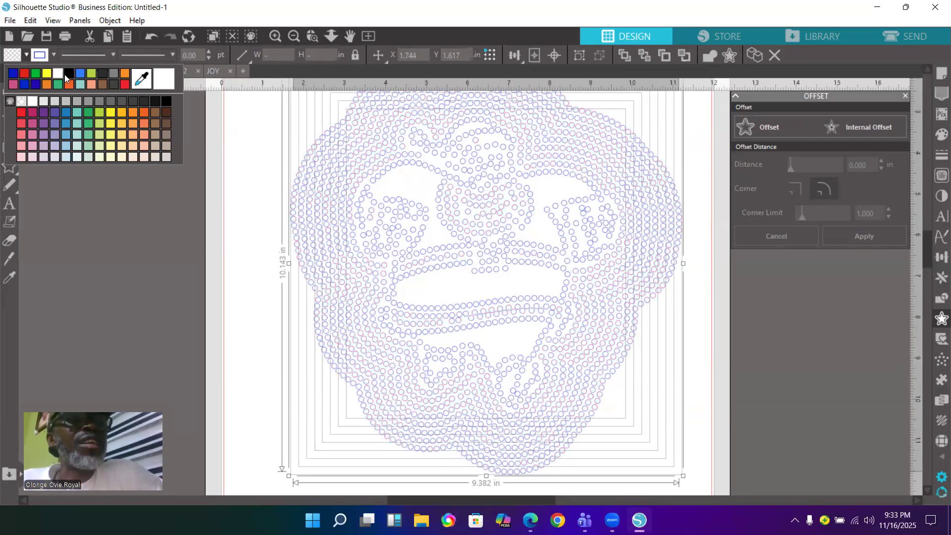
left_click(36, 75)
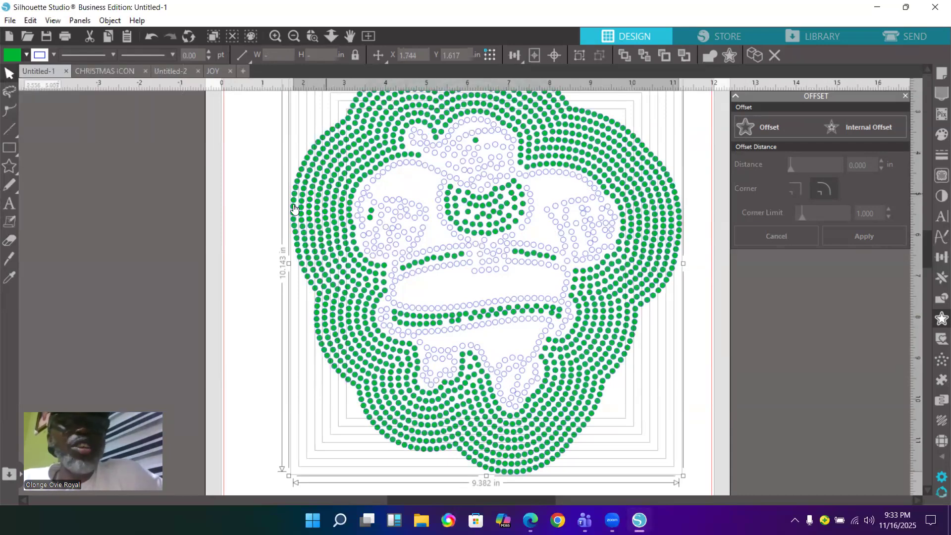
left_click(352, 193)
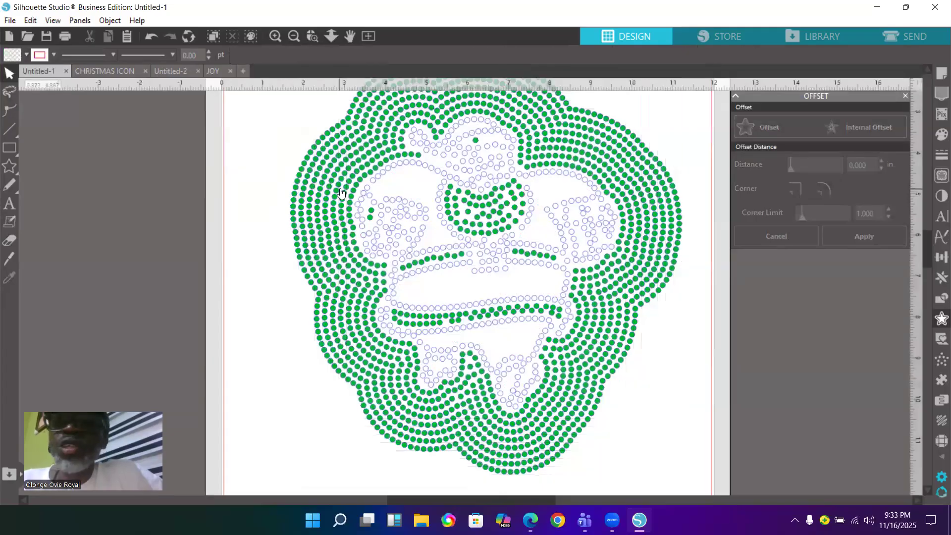
Set the rhinestone spacing of the outermost green ring to 0.375 in
left_click(940, 442)
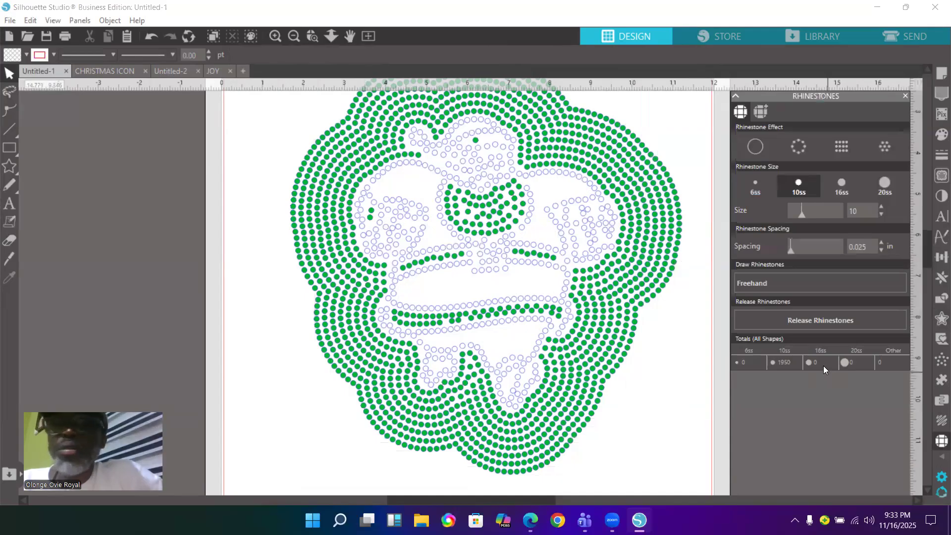
left_click(292, 221)
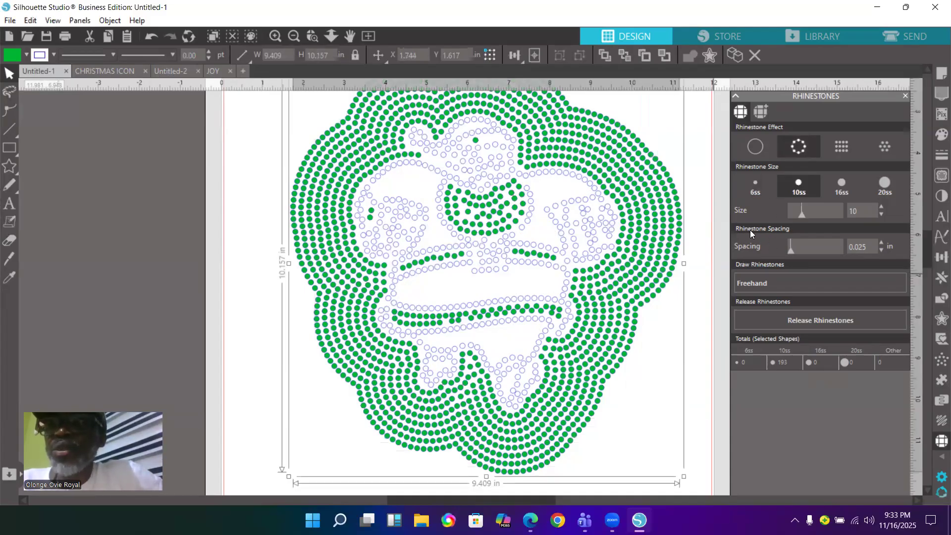
left_click(791, 252)
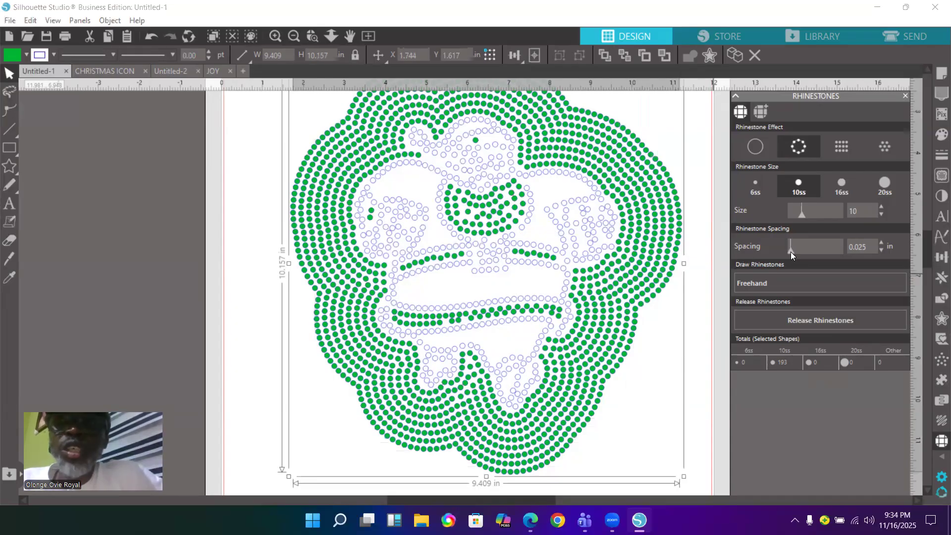
left_click(790, 251)
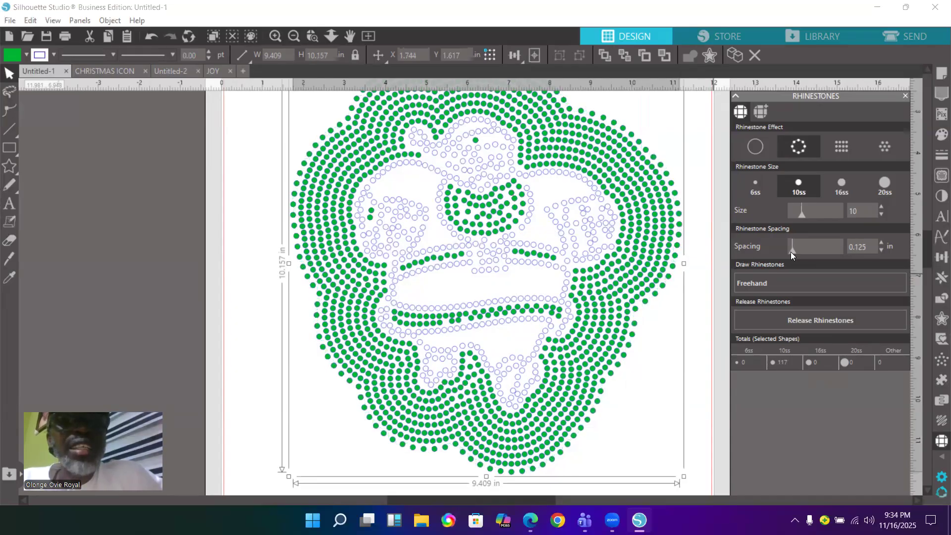
left_click_drag(793, 252, 797, 249)
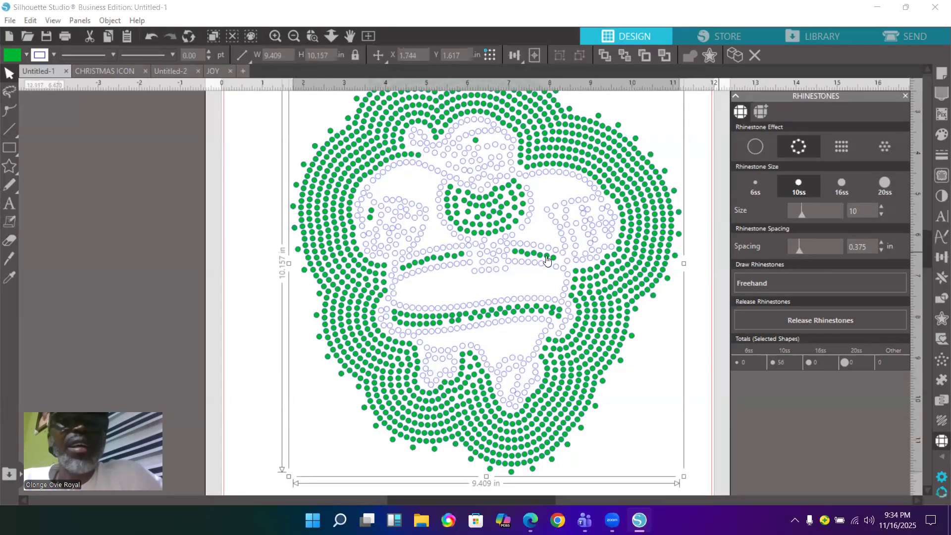
Set the rhinestone spacing to 0.125 in on each of the second to fifth rings, working inward from the outermost
left_click(307, 183)
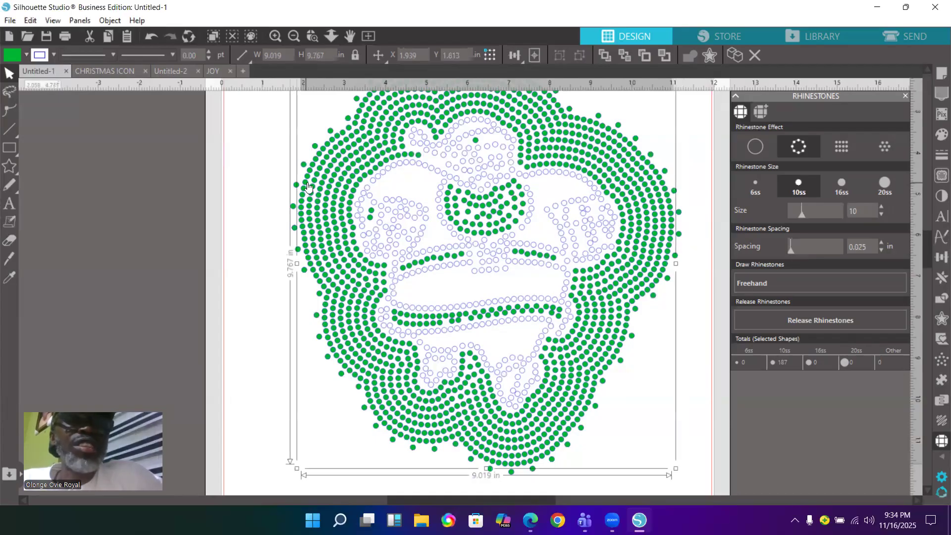
left_click(791, 250)
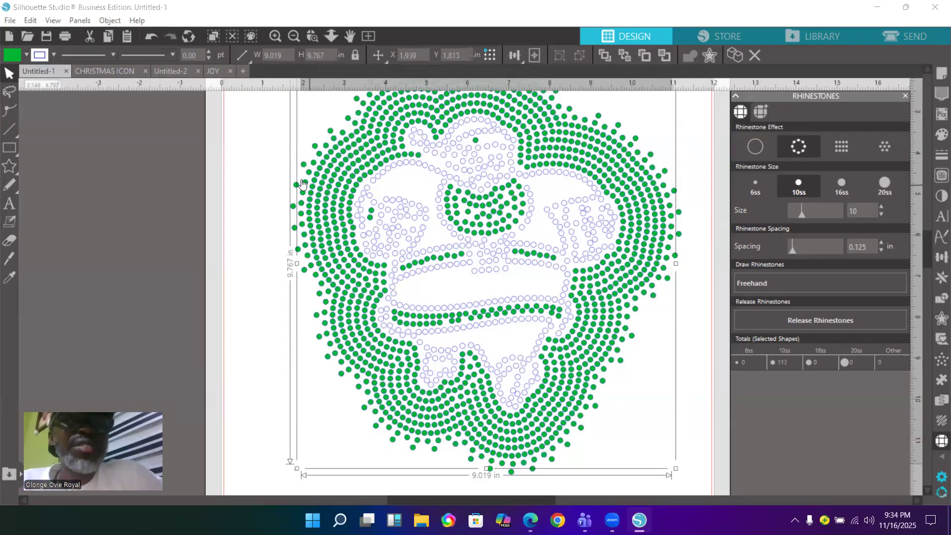
left_click(319, 183)
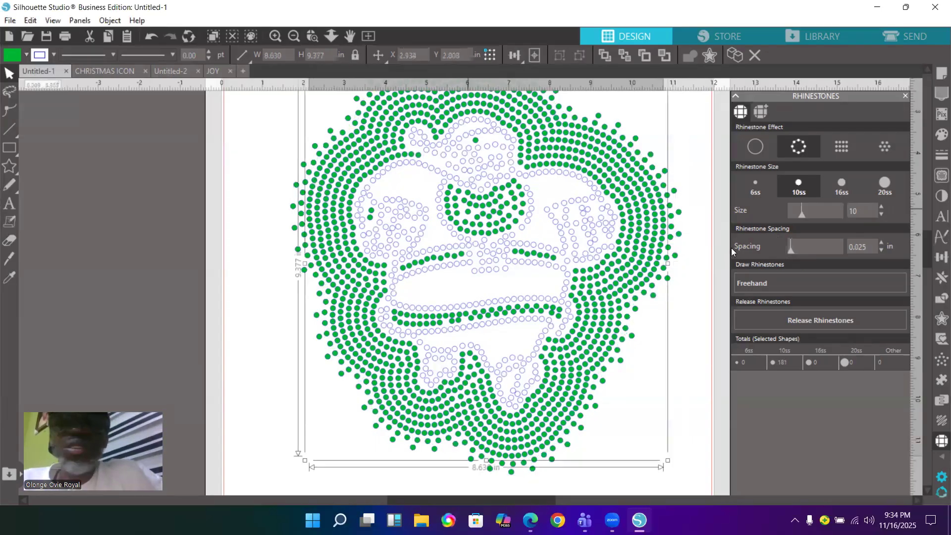
left_click(792, 251)
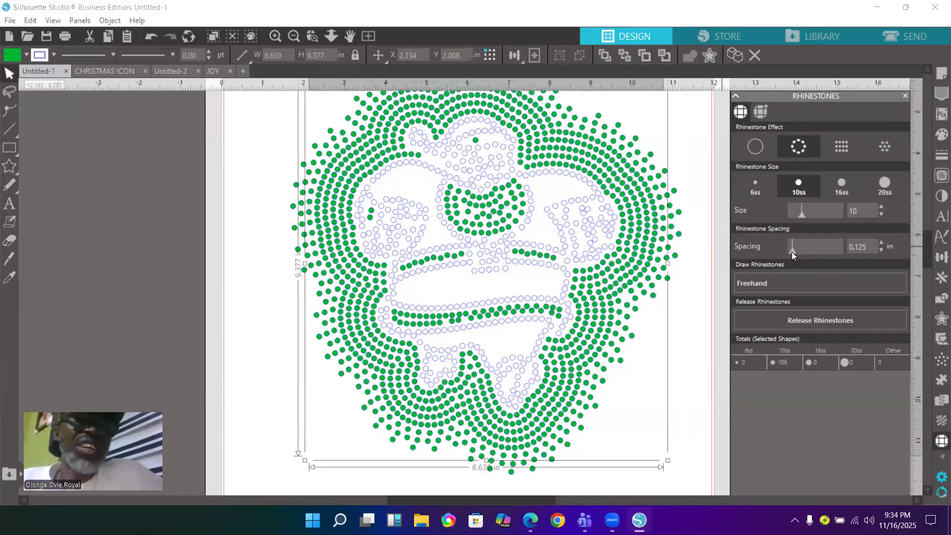
left_click(318, 204)
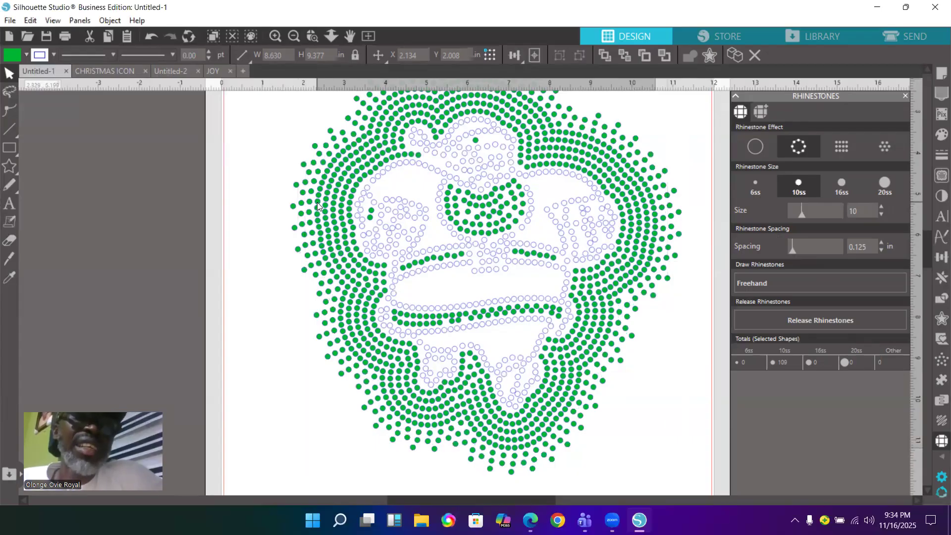
left_click(793, 251)
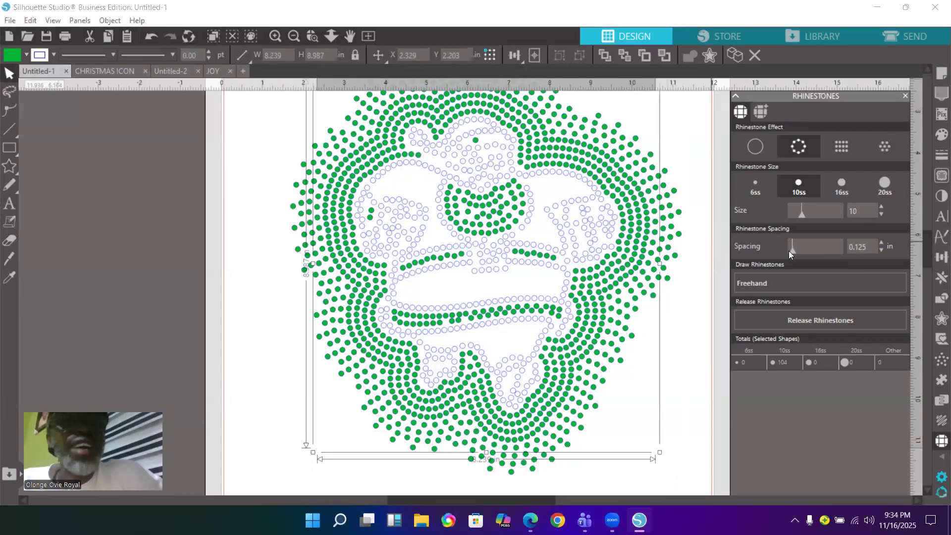
left_click(325, 205)
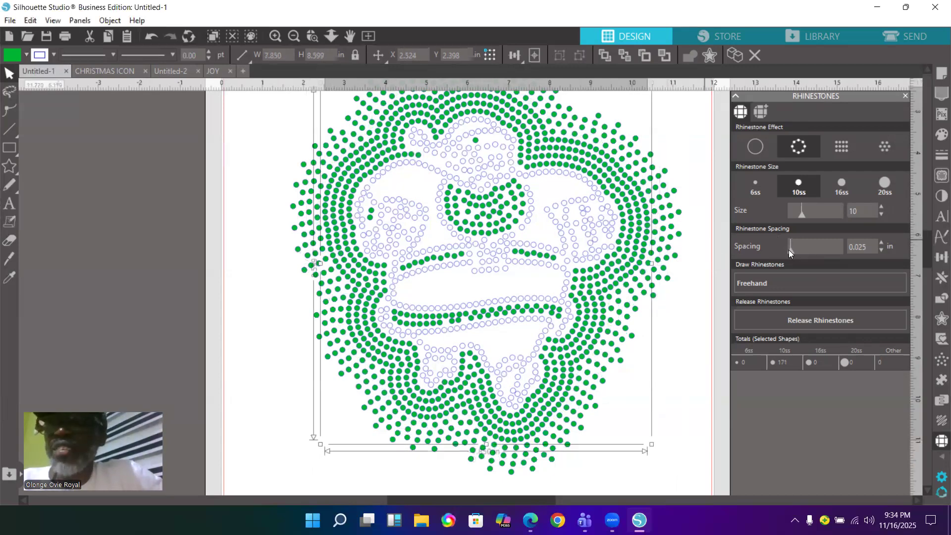
left_click_drag(789, 249, 791, 250)
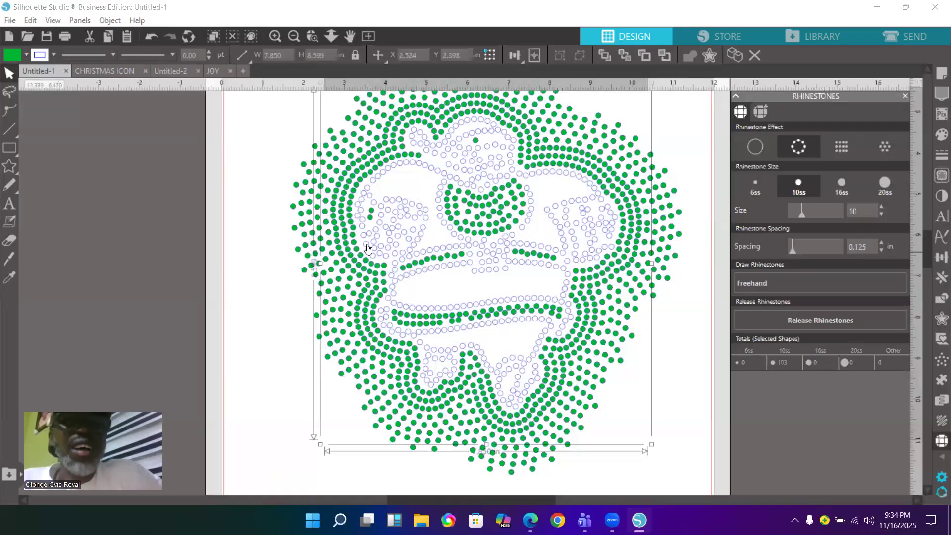
Set the rhinestone spacing to 0.250 in on the sixth green ring and 0.125 in on the seventh, counting inward from the outermost
left_click(333, 203)
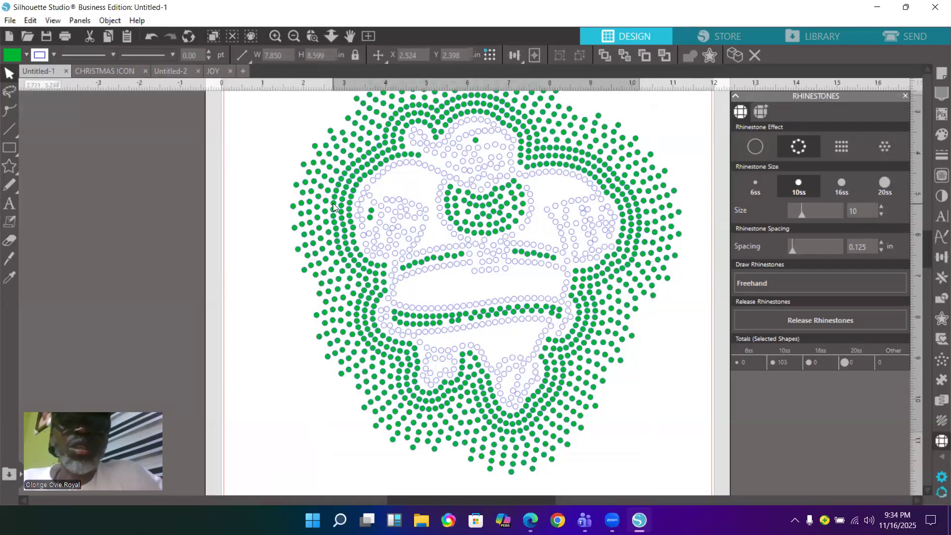
left_click_drag(789, 251, 794, 250)
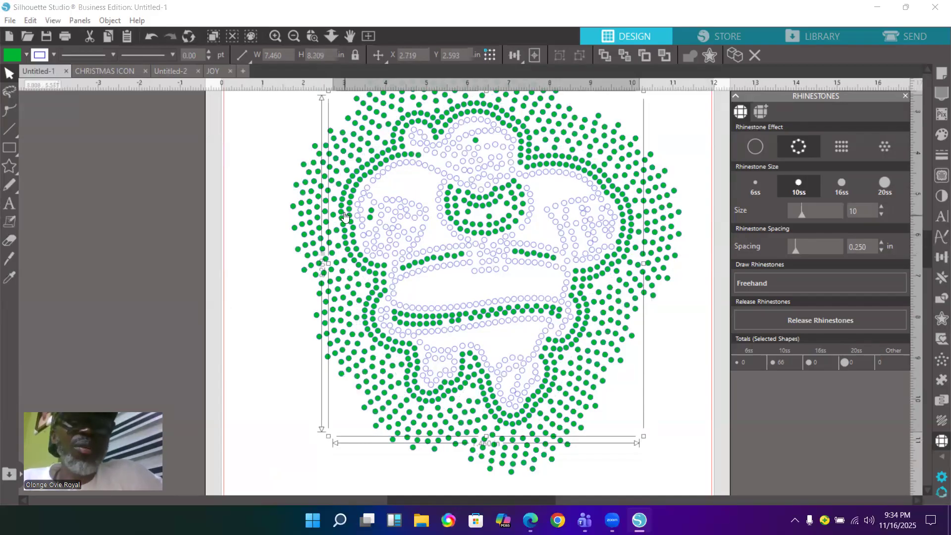
left_click_drag(795, 251, 794, 248)
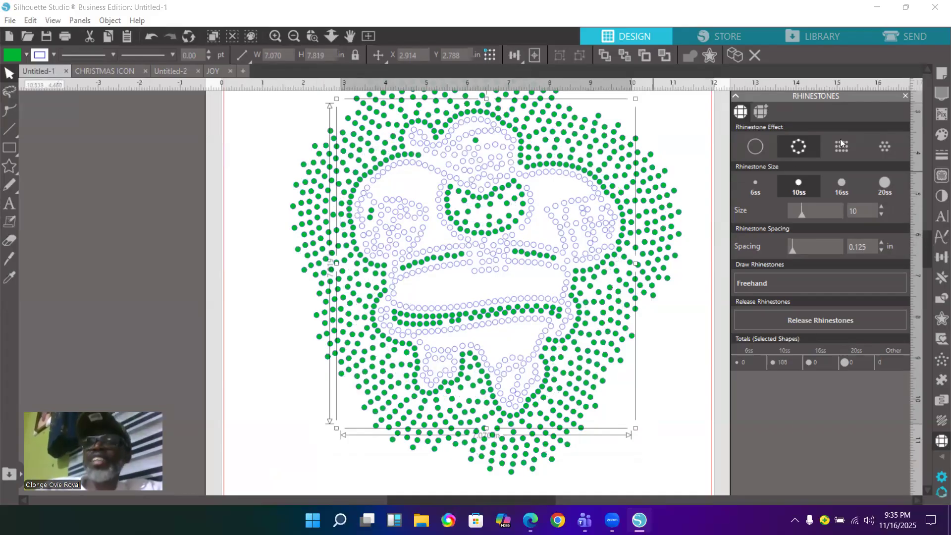
Change the media colour of the page to black and deselect the ring to view the whole Santa design
left_click(938, 74)
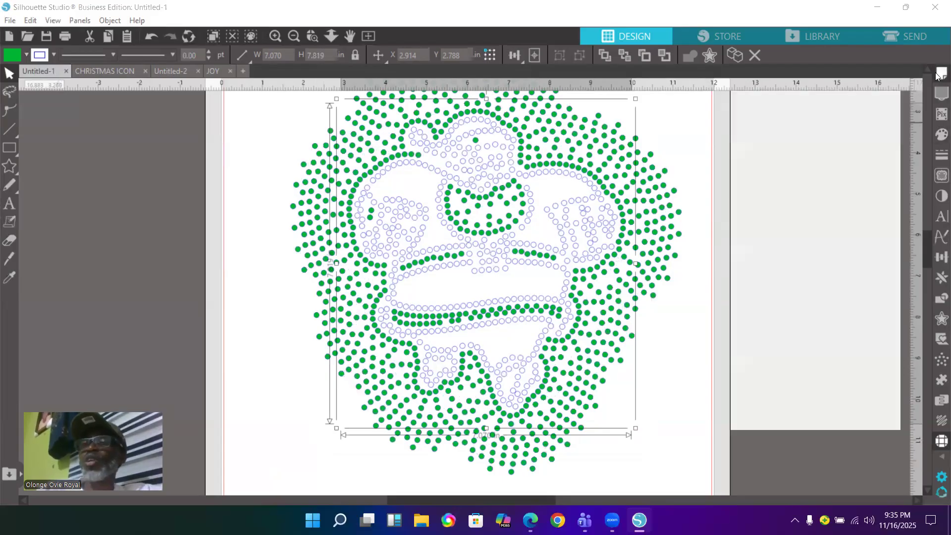
left_click(787, 351)
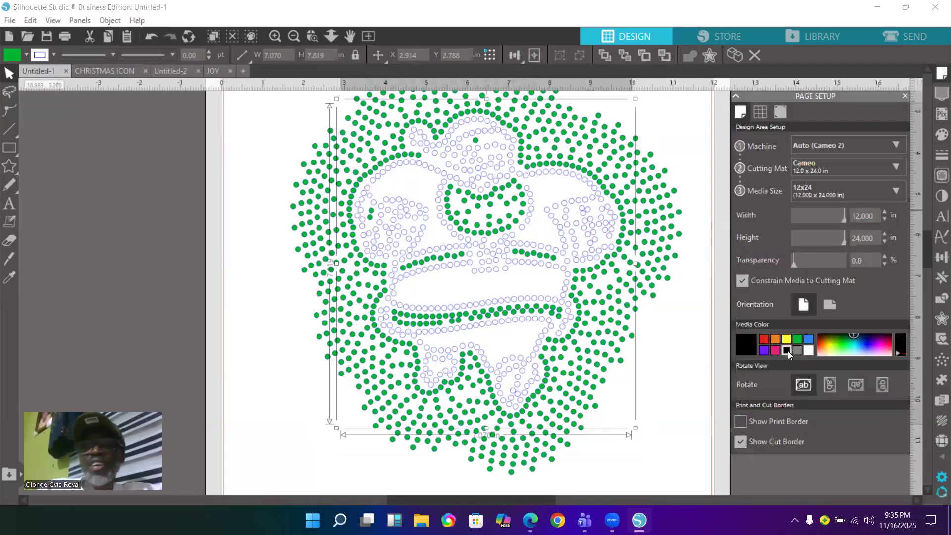
left_click(293, 36)
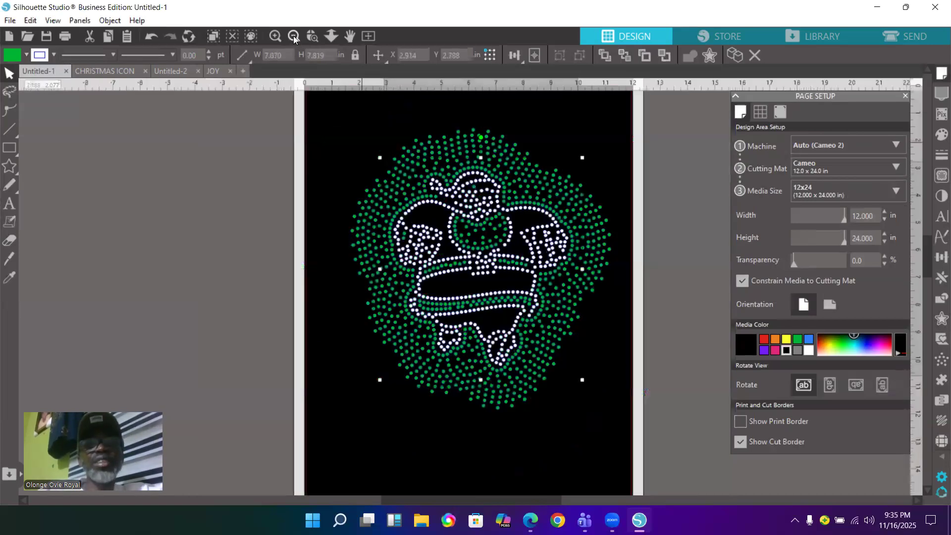
left_click(638, 190)
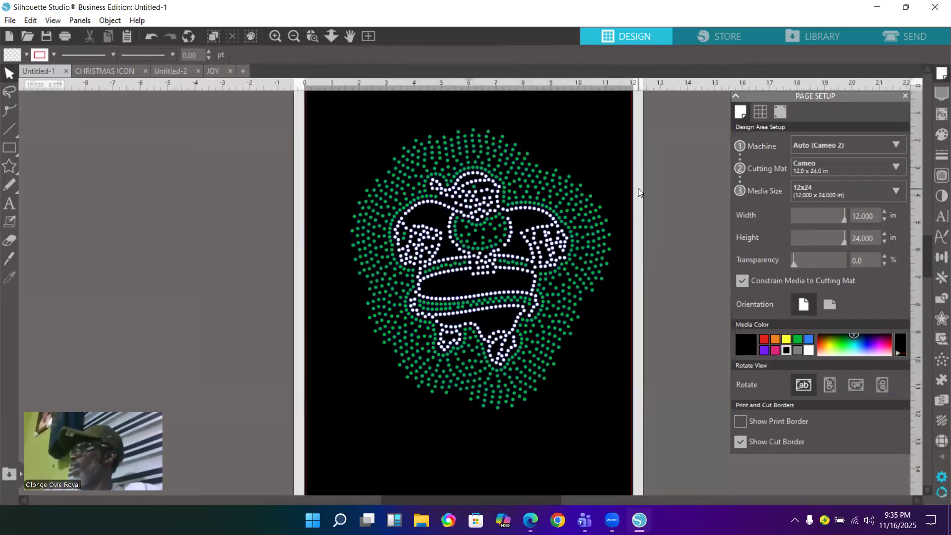
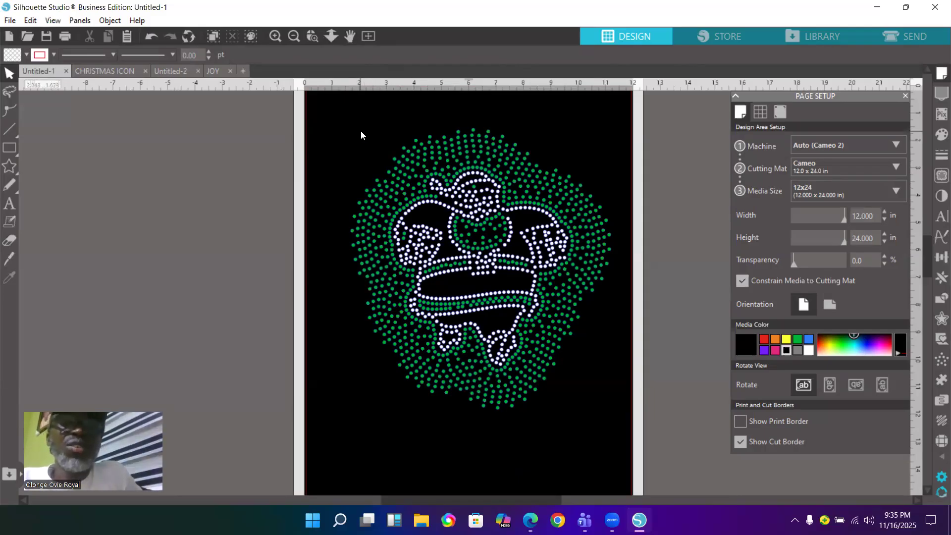
Draw a pentagon about 4.72 in wide across the page's left edge and move the whole Santa design off the page
left_click_drag(360, 130, 612, 364)
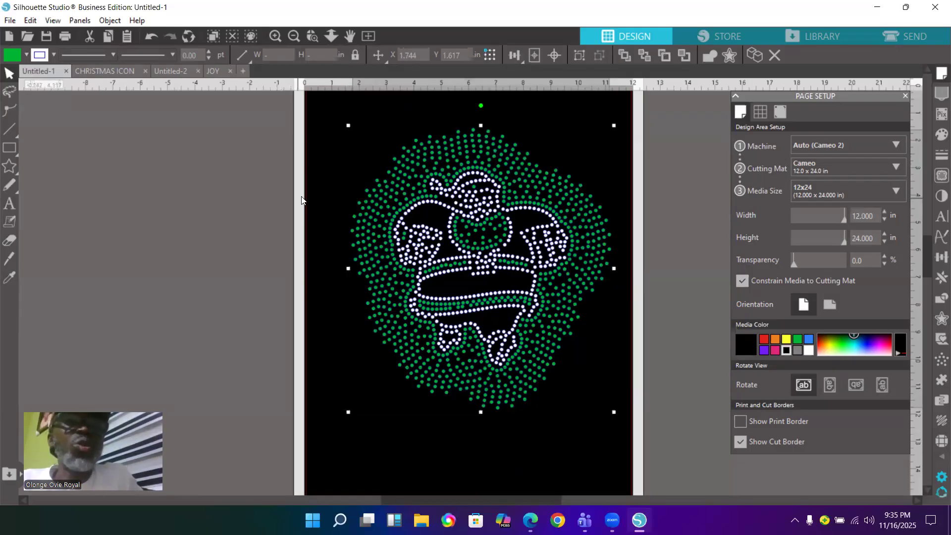
mouse_move(10, 167)
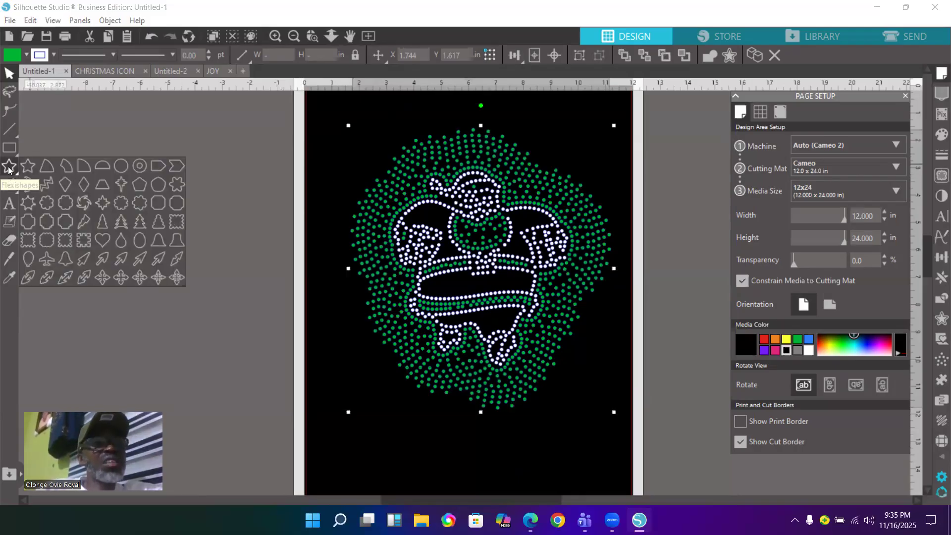
left_click(152, 182)
left_click_drag(329, 372, 358, 419)
left_click(10, 73)
left_click(574, 398)
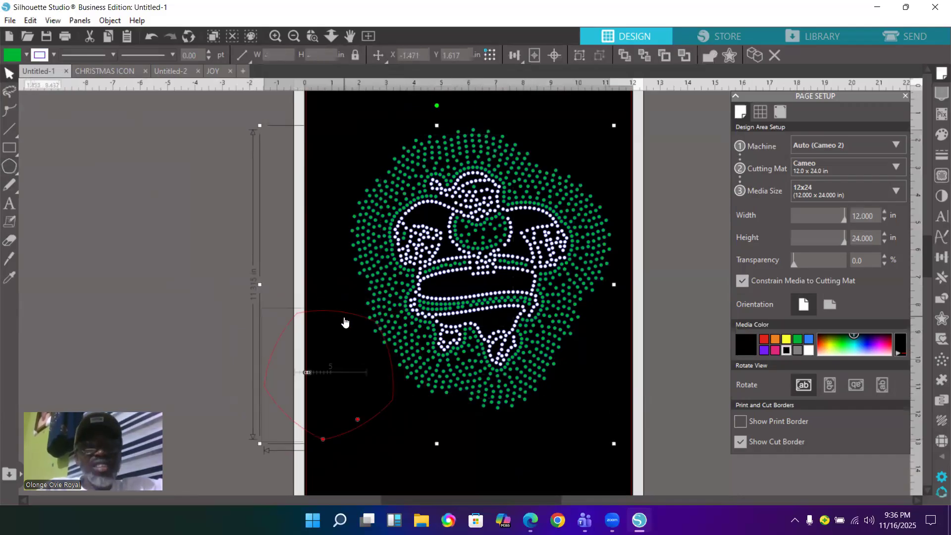
left_click_drag(567, 217, 163, 225)
key("i")
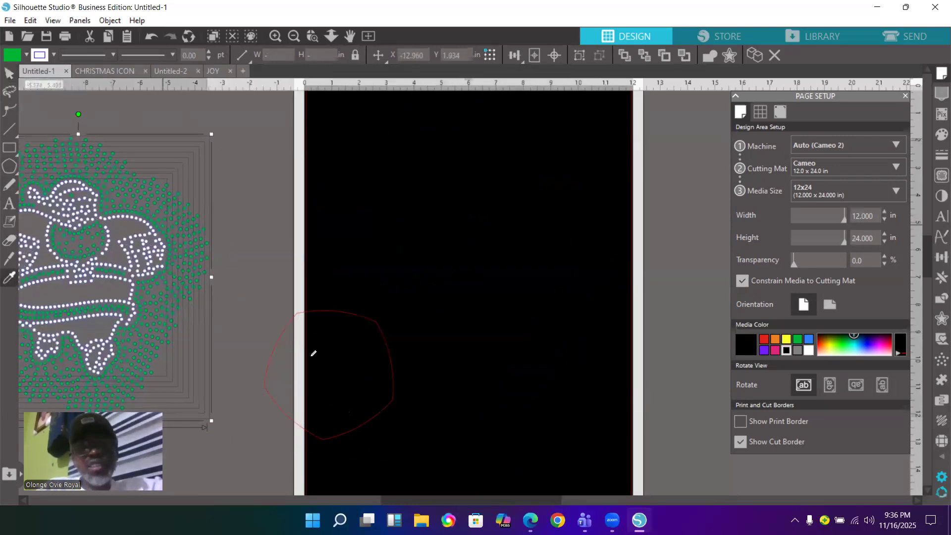
key("v")
Move the pentagon to the upper part of the page and turn it point-up at about 3.95 in wide
left_click_drag(372, 325, 476, 197)
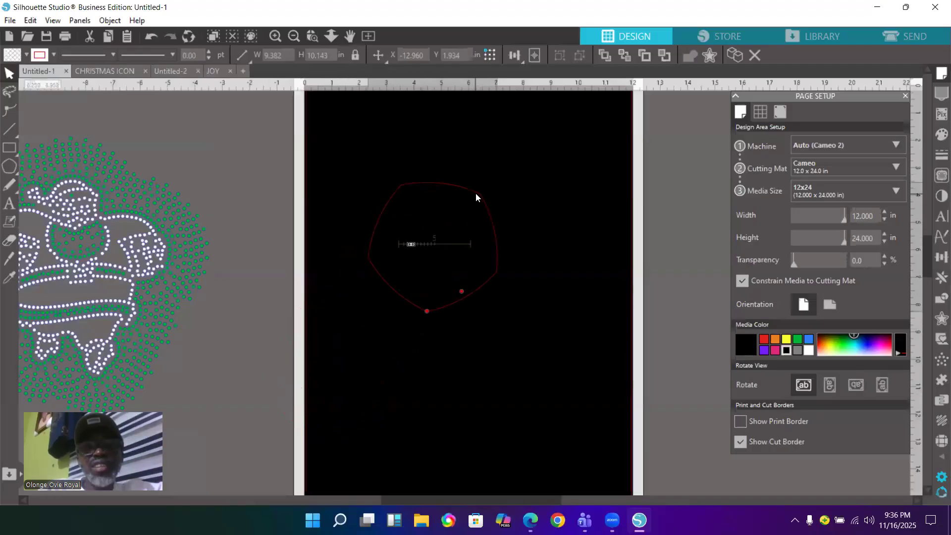
left_click(464, 304)
left_click_drag(463, 296, 413, 204)
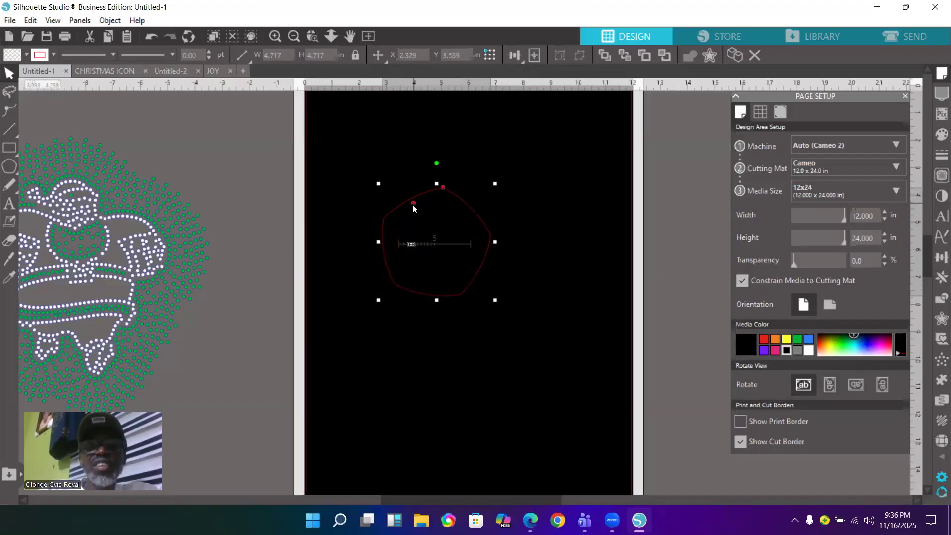
Draw a five-pointed star and place it over the pentagon, enlarged to about 4.83 in wide so its points stick out
left_click(8, 166)
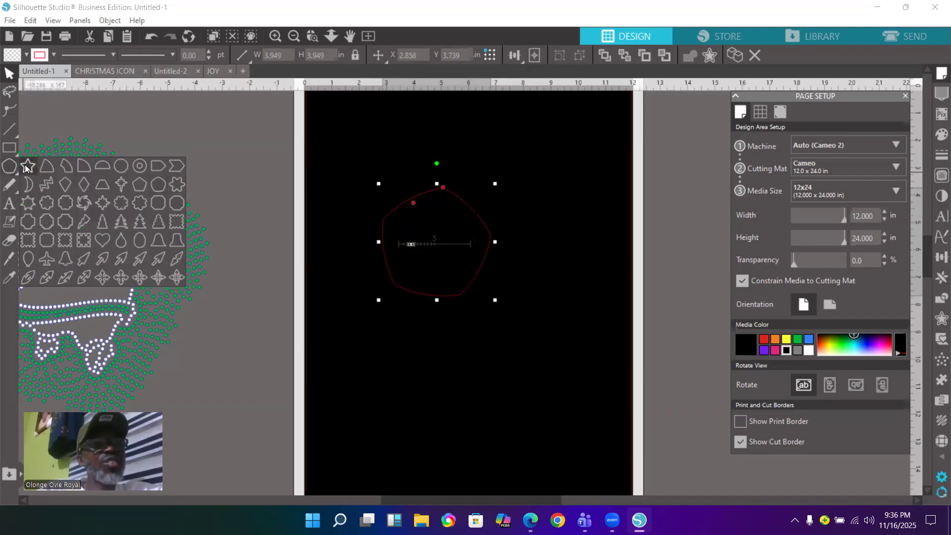
left_click(26, 167)
left_click_drag(365, 174, 393, 216)
left_click(6, 73)
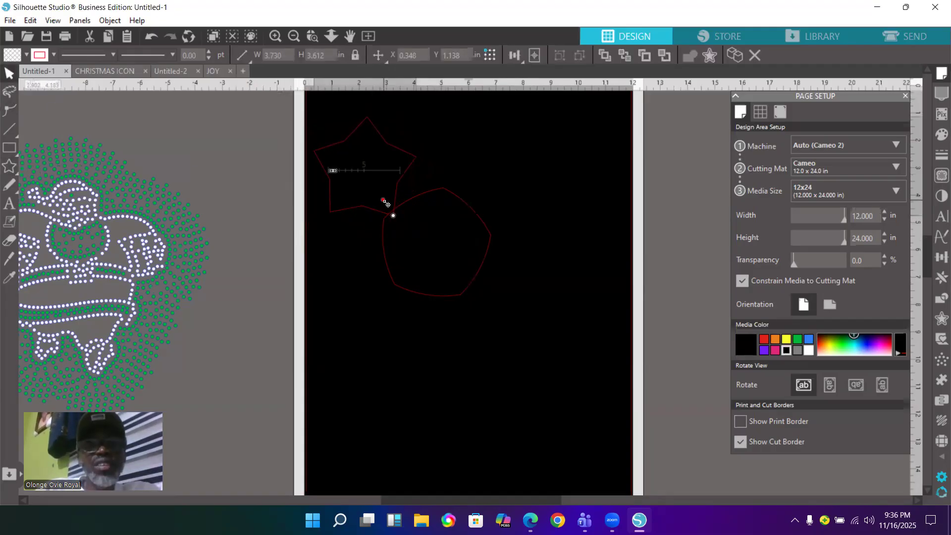
left_click_drag(383, 199, 467, 229)
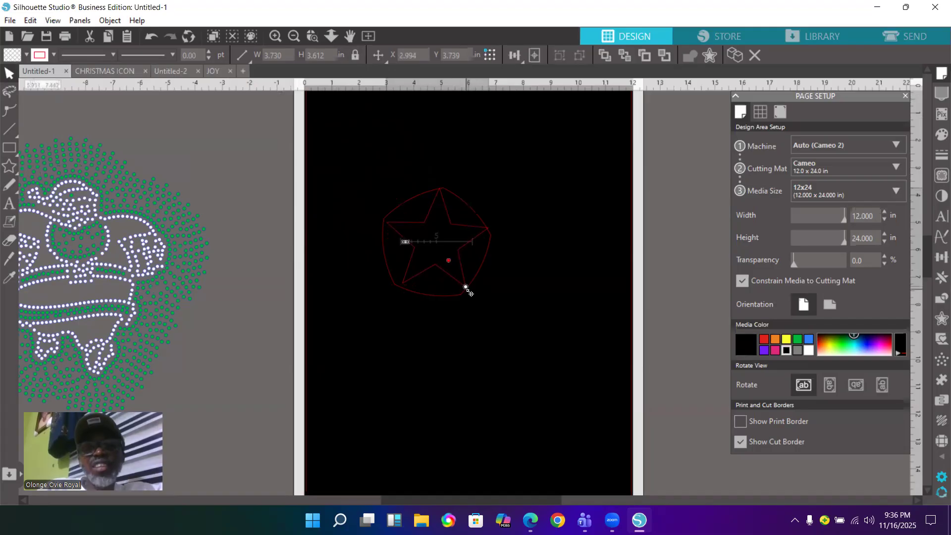
left_click_drag(465, 288, 473, 300)
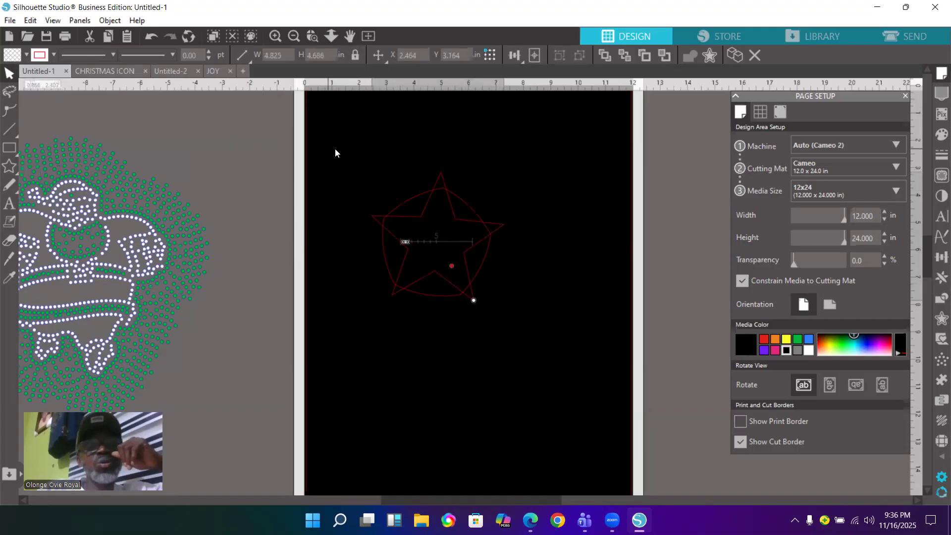
Weld the star and the pentagon into a single outline
left_click_drag(346, 138, 506, 313)
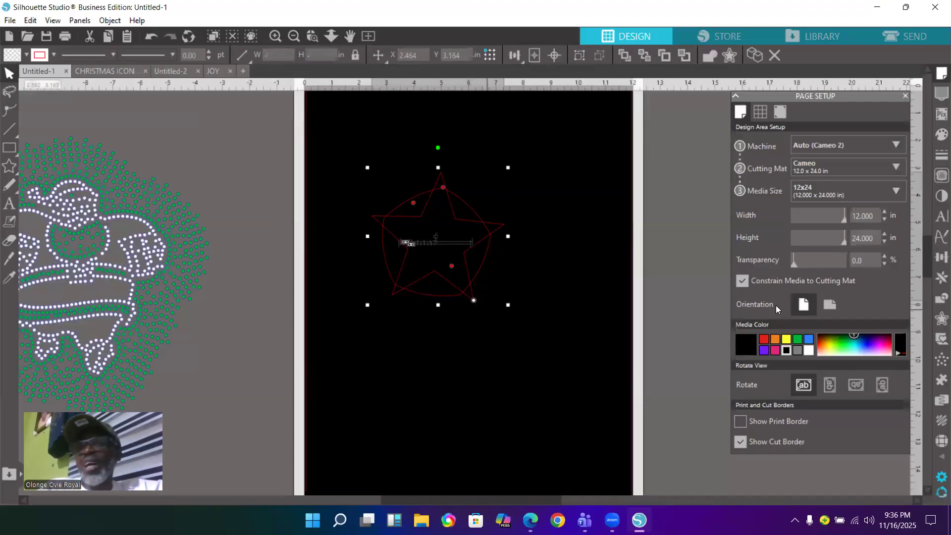
left_click(937, 301)
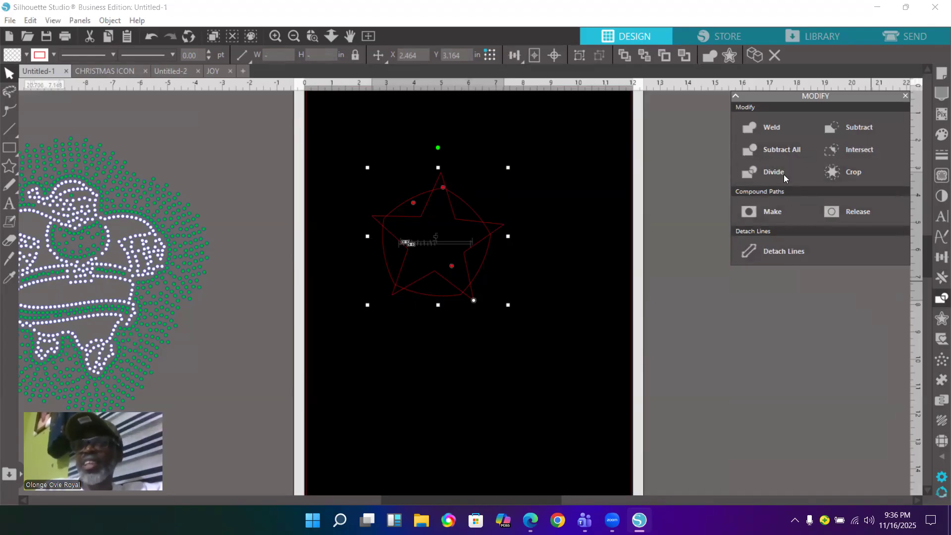
left_click(765, 127)
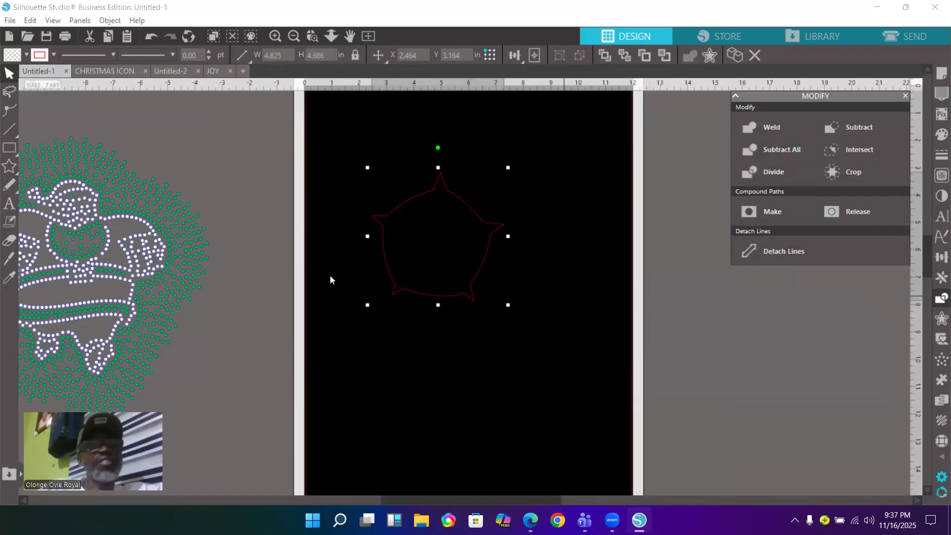
Add the letter A in Arial over the welded star shape, enlarged to about 403 pt to span the shape
left_click(9, 203)
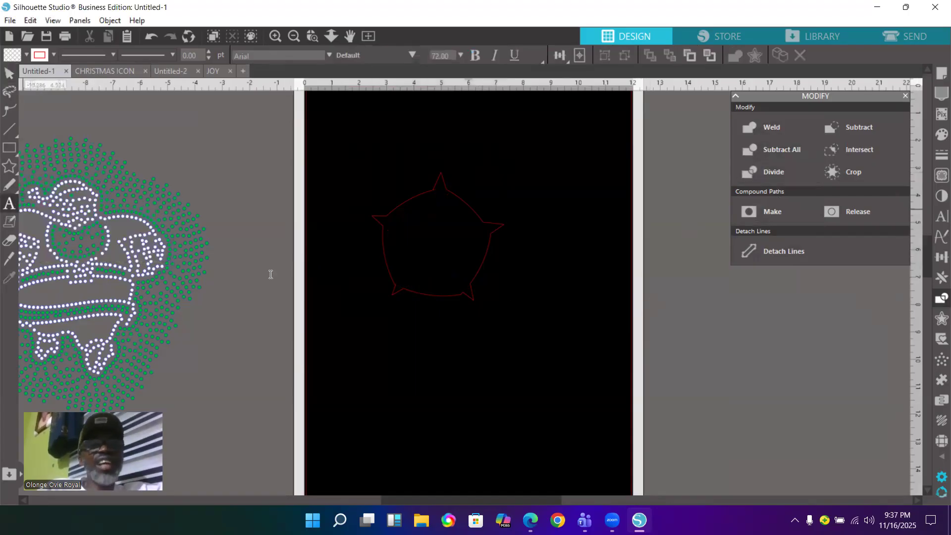
left_click(357, 146)
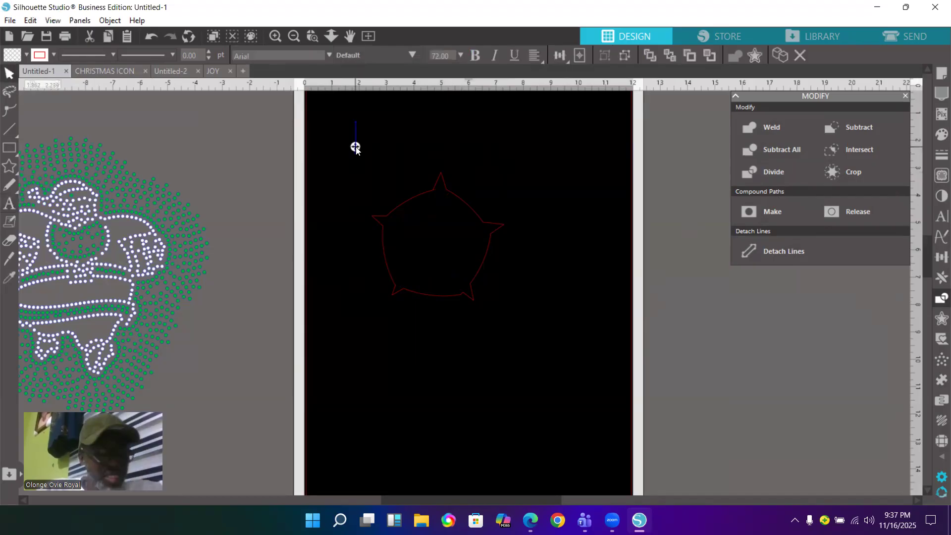
type("A")
left_click(357, 174)
left_click(375, 155)
left_click_drag(377, 157, 486, 317)
left_click_drag(456, 259, 444, 242)
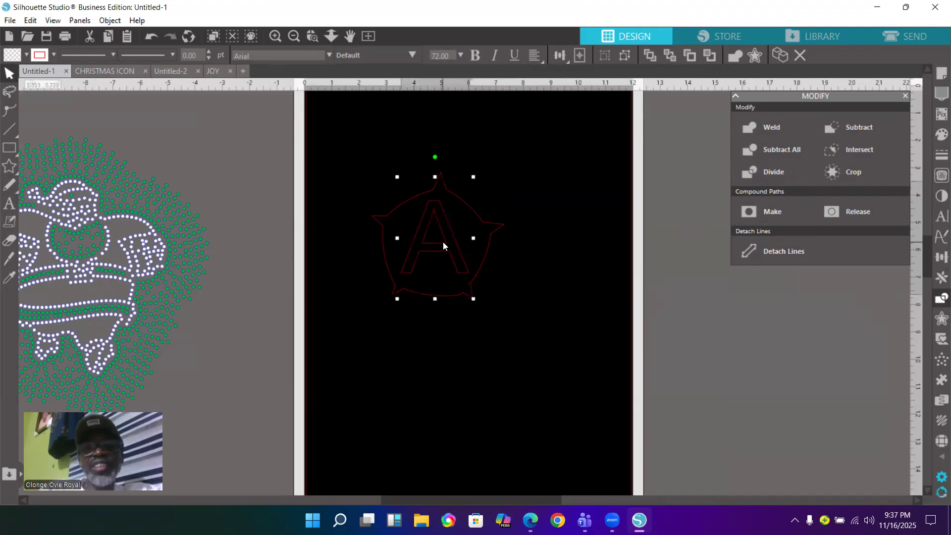
left_click_drag(491, 319, 496, 321)
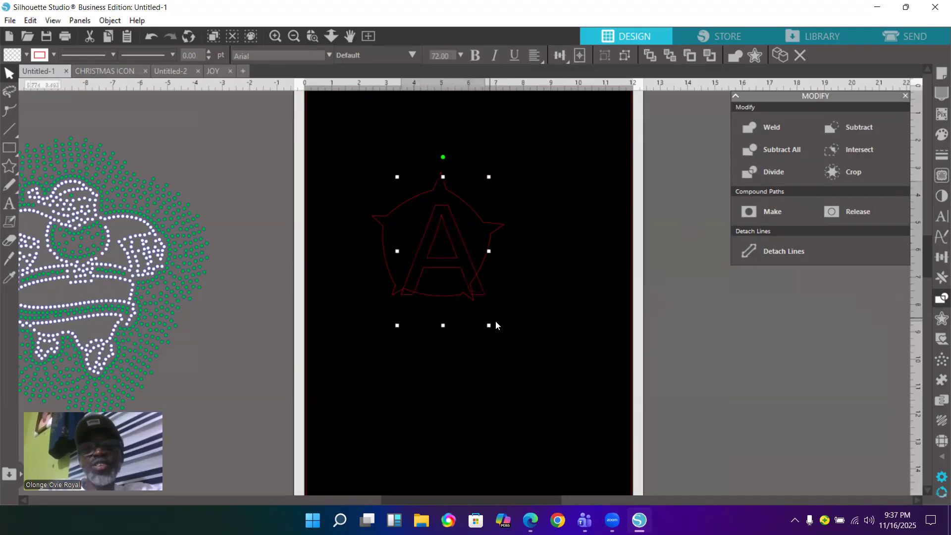
left_click_drag(454, 257, 444, 242)
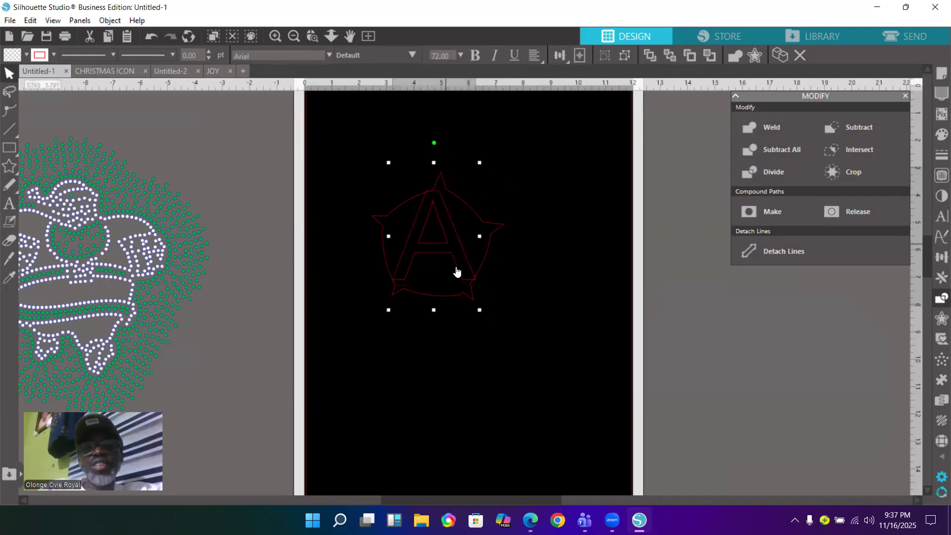
left_click_drag(478, 309, 499, 342)
left_click_drag(452, 266, 447, 253)
Align the letter A and the star shape to each other's centre
left_click(564, 283)
left_click_drag(368, 166, 513, 338)
left_click(600, 57)
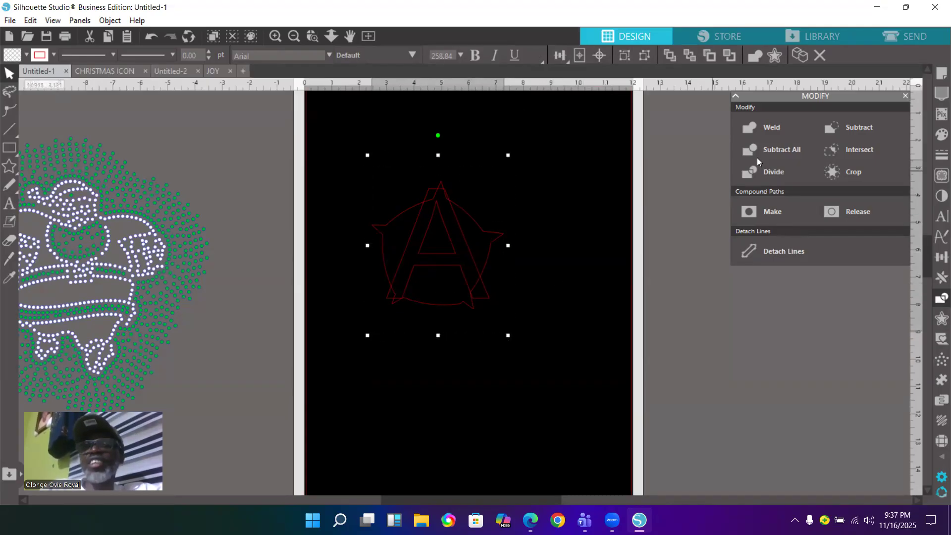
Try to weld the letter A with the star shape, and undo the weld
left_click(771, 127)
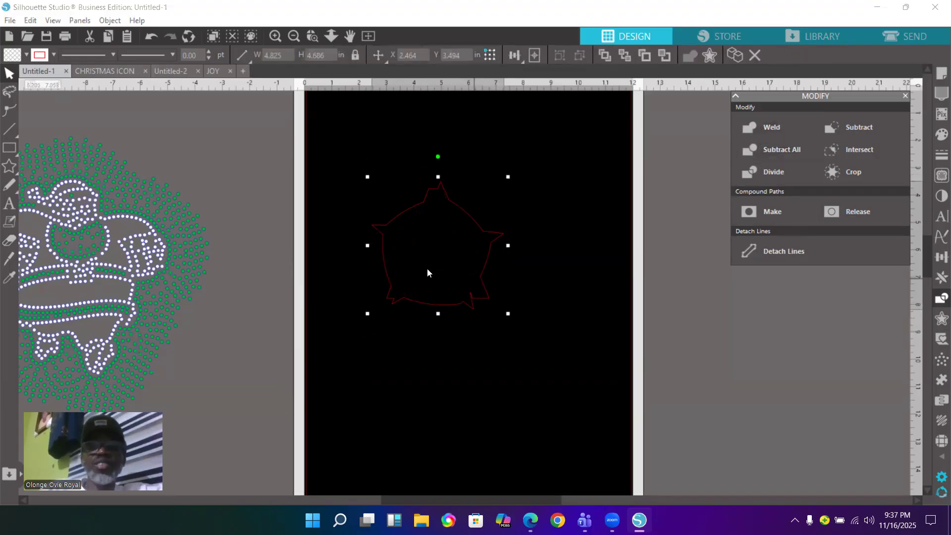
key("i")
key("ctrl+z")
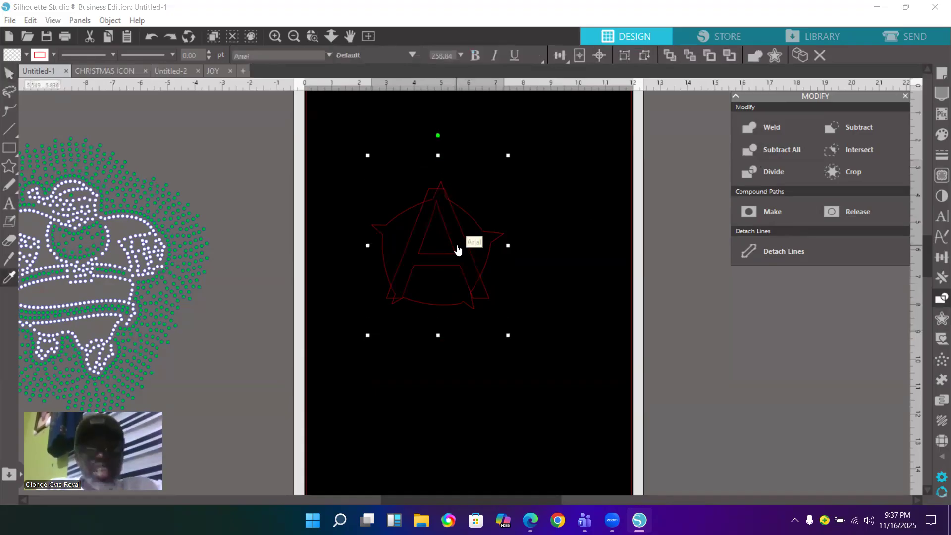
Duplicate the letter A and star shape beside the original, and pull the copied letter A away over the page's upper left corner
key("ctrl+d")
left_click_drag(472, 231, 602, 220)
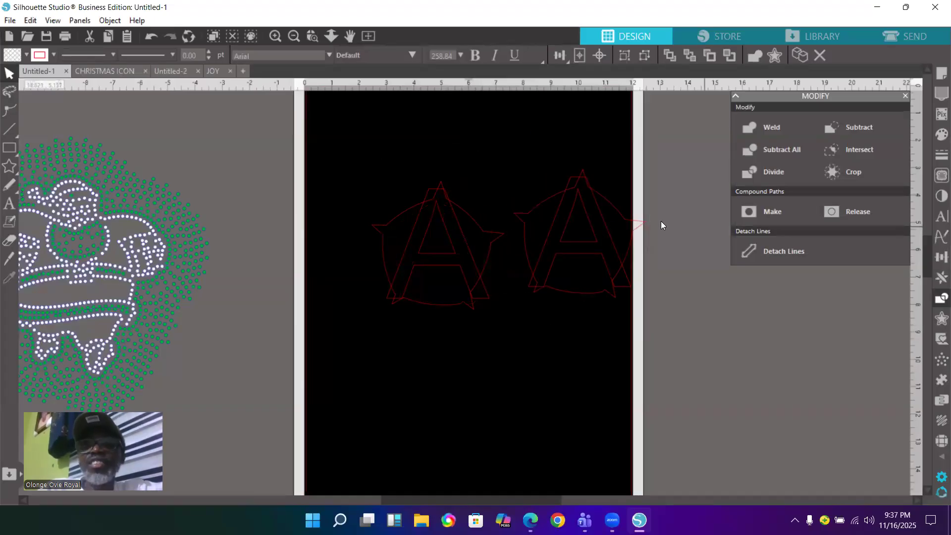
left_click_drag(601, 229, 305, 142)
left_click(542, 150)
Weld the original letter A to its star shape and place the spare letter A over the welded outline
left_click(452, 187)
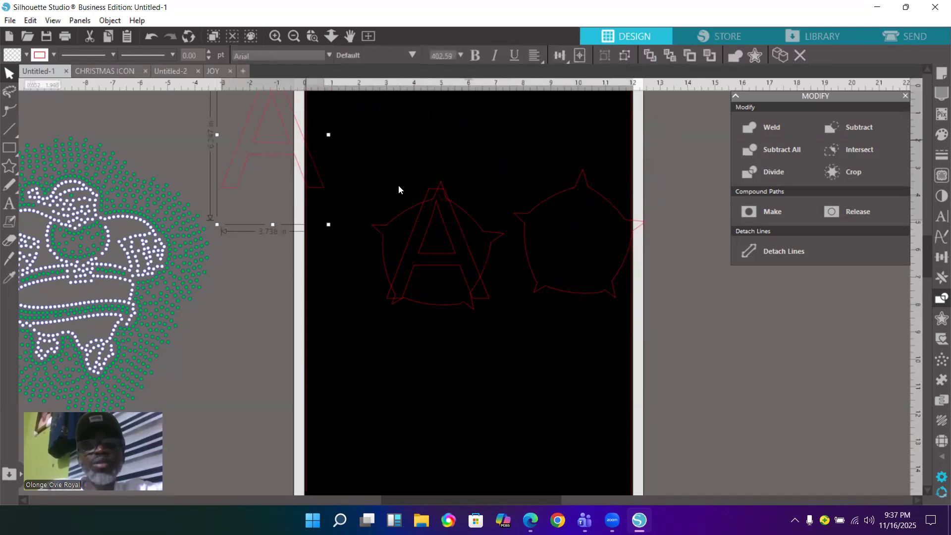
left_click(427, 282)
left_click(455, 312)
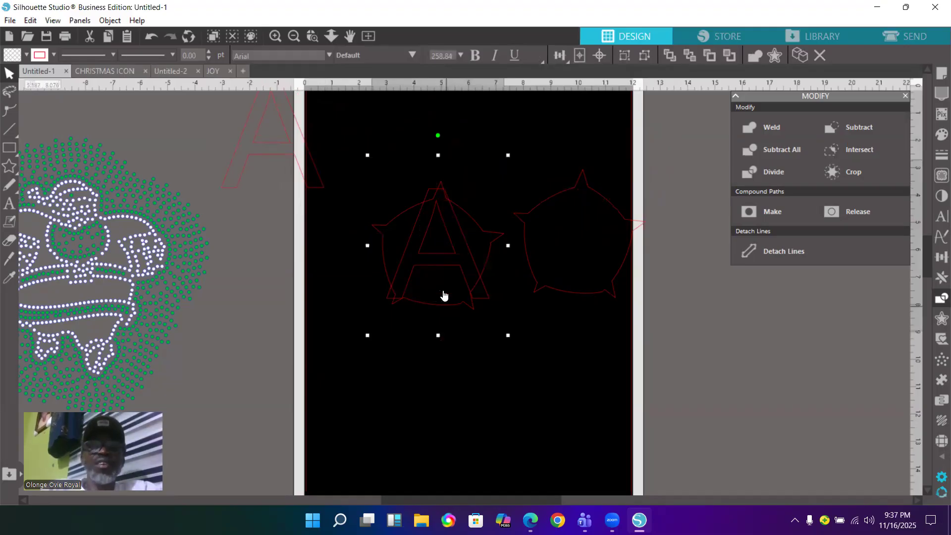
left_click(769, 129)
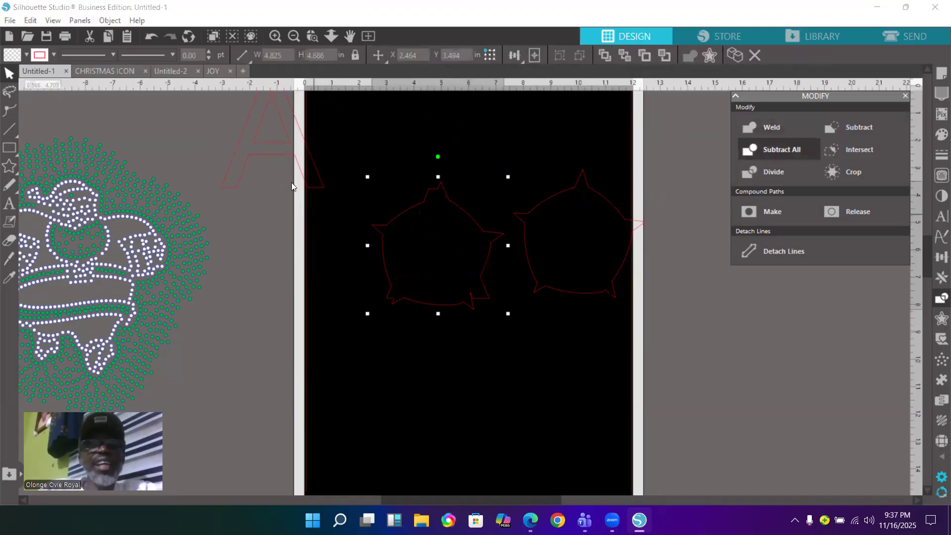
left_click_drag(287, 155, 454, 265)
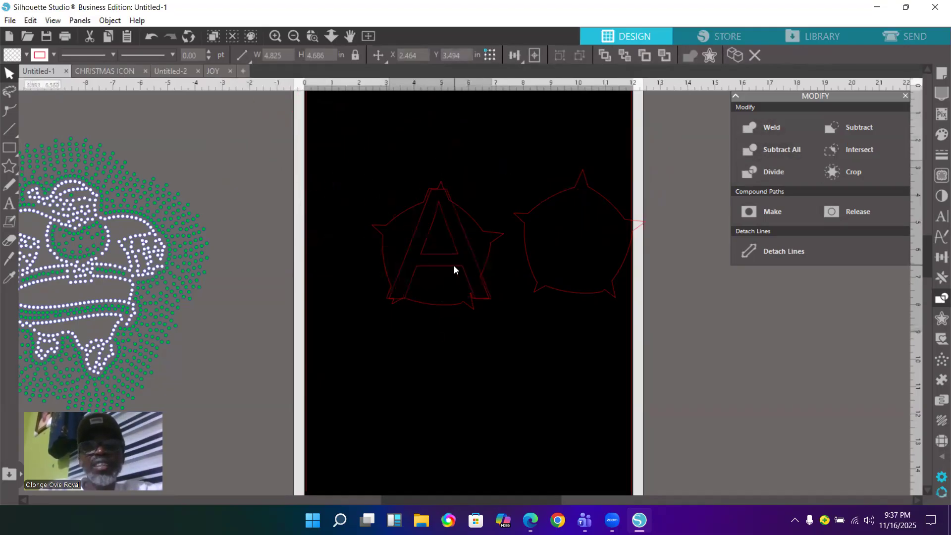
left_click(439, 255)
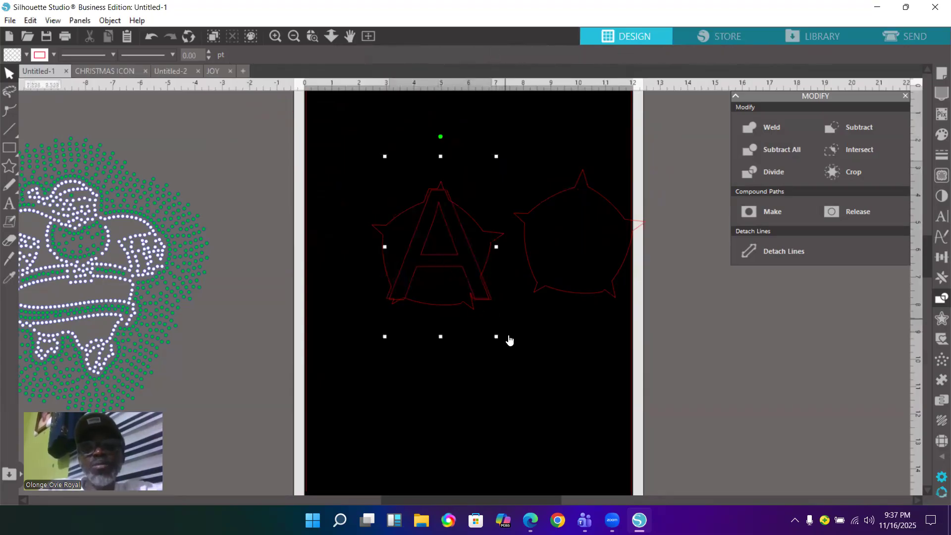
Shrink the spare letter A and place it inside the welded star outline
left_click_drag(495, 336, 476, 301)
left_click_drag(442, 240, 450, 260)
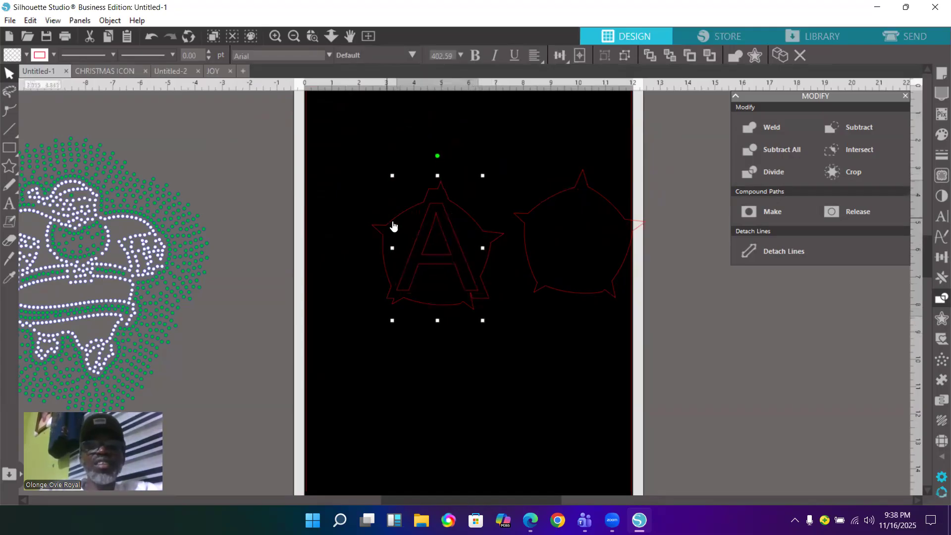
Try Weld and Subtract All on the letter A and the star outline, undoing each operation
left_click_drag(354, 173, 505, 353)
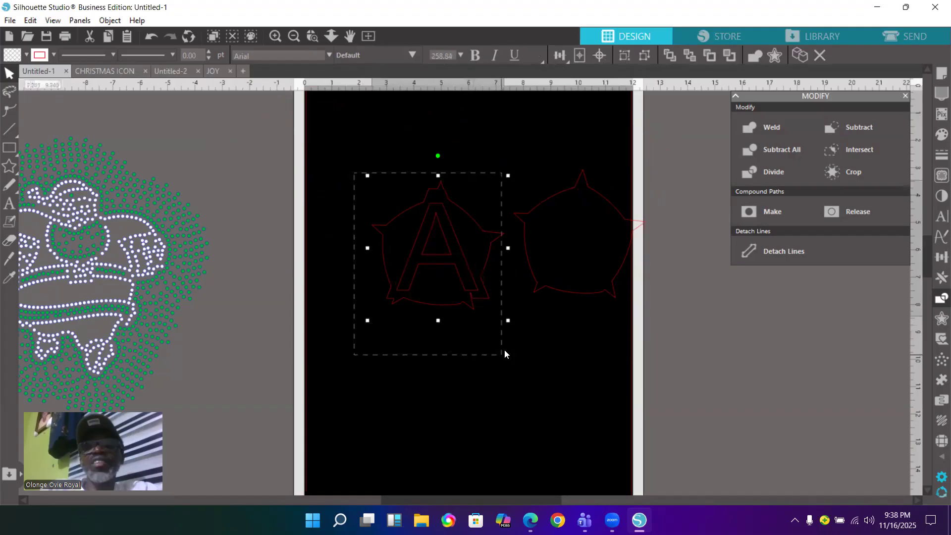
left_click(773, 131)
key("ctrl+z")
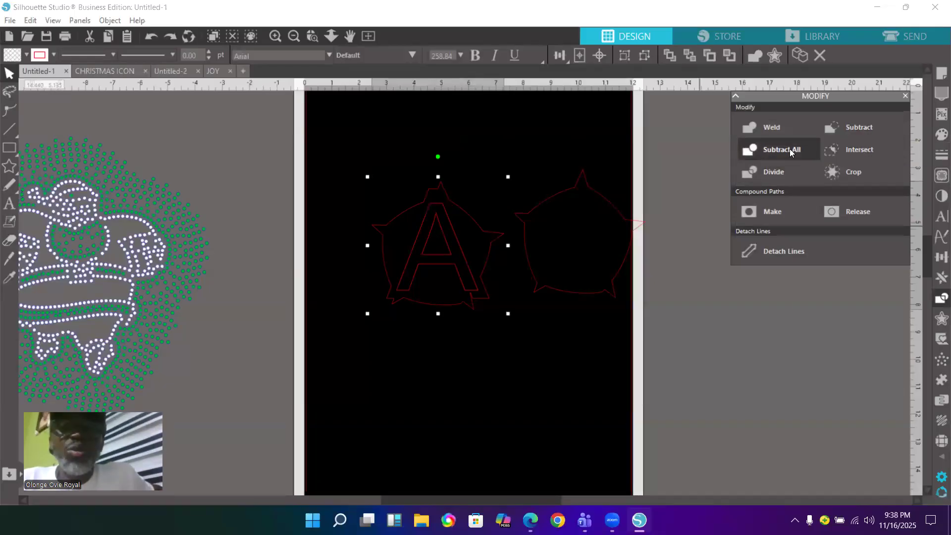
left_click(790, 148)
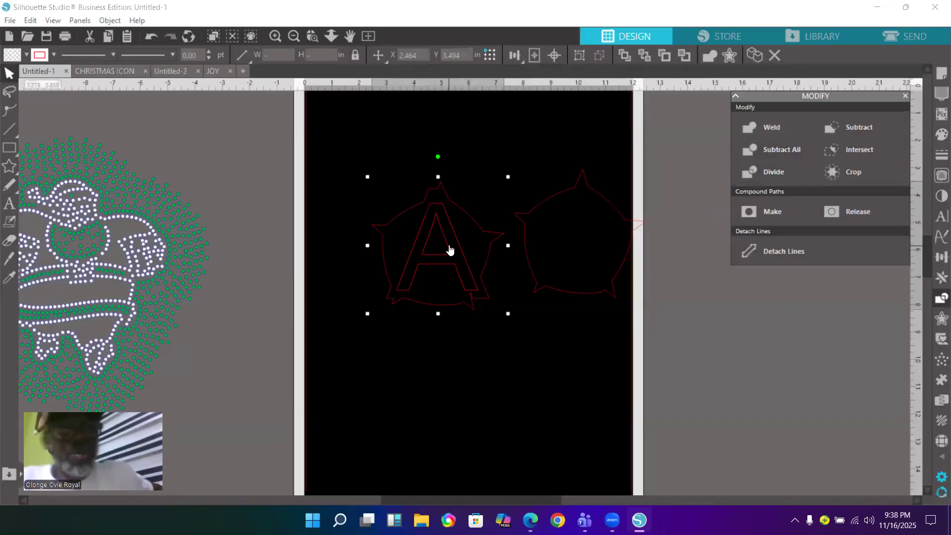
key("ctrl+z")
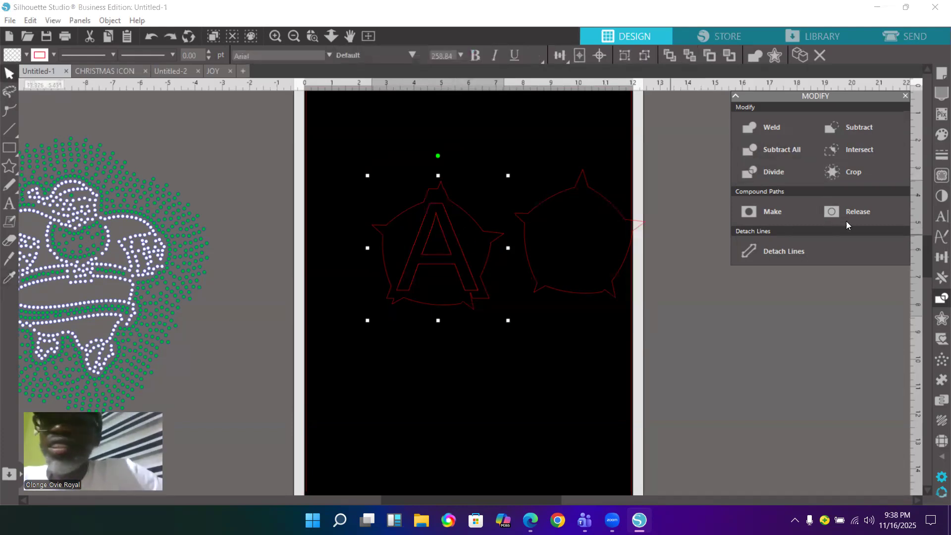
Try Crop and Intersect on the letter A and the star outline, undoing each operation
left_click(855, 174)
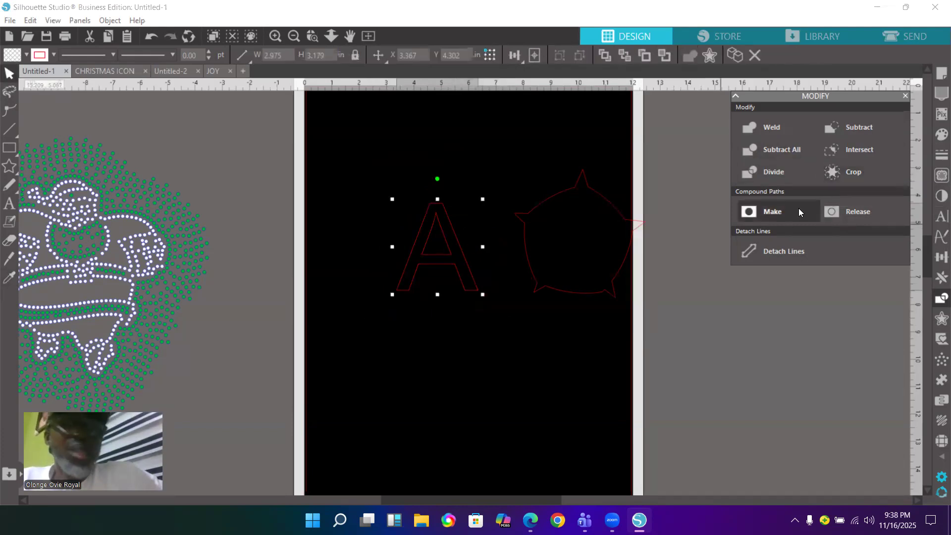
key("ctrl+z")
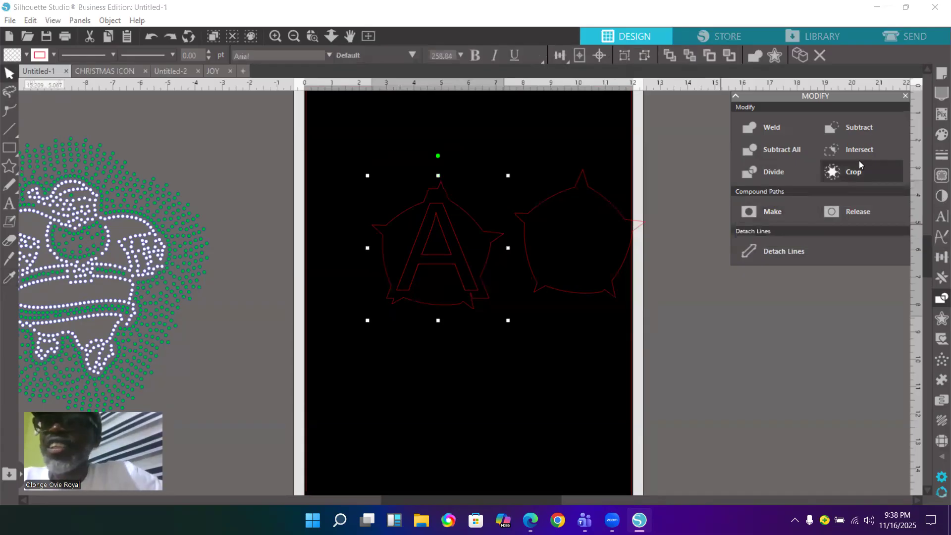
left_click(863, 150)
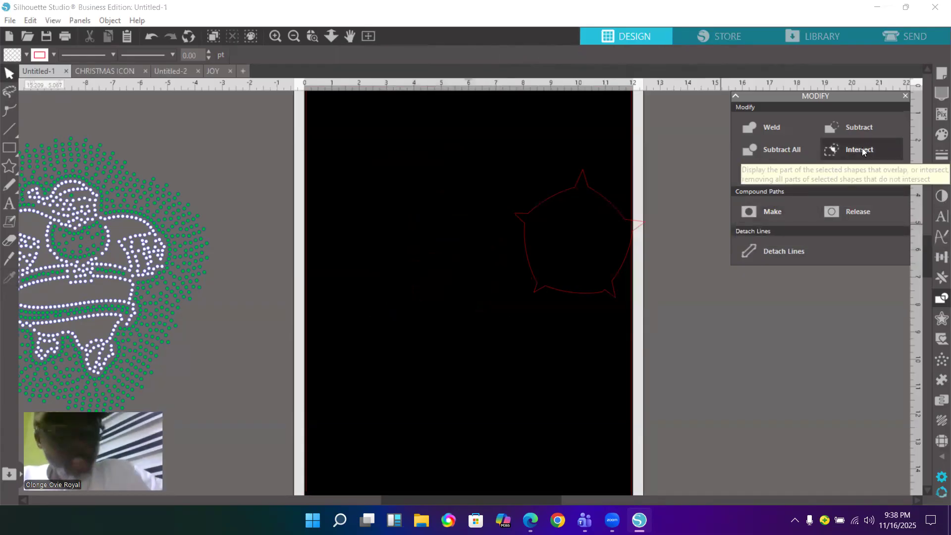
key("ctrl+z")
left_click(521, 345)
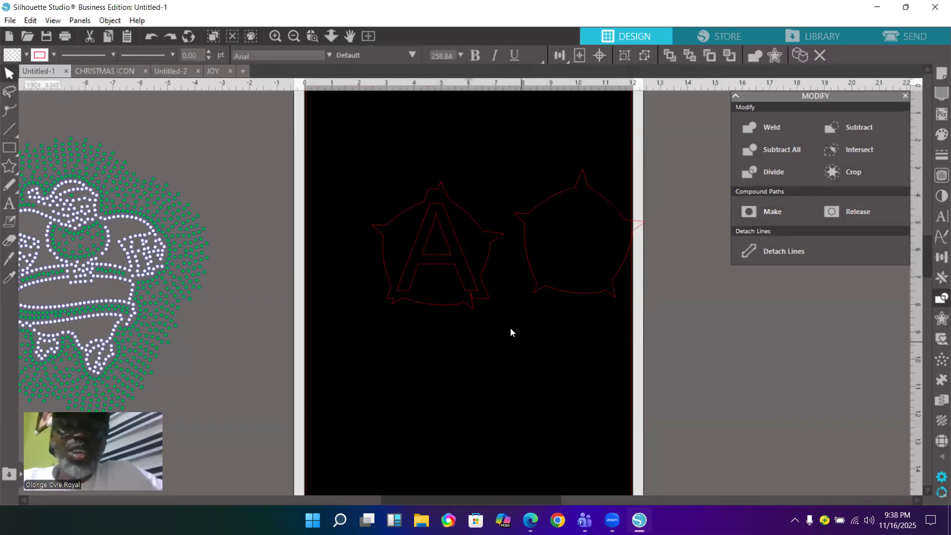
Group the inner letter A with the welded star outline around it
left_click(448, 268)
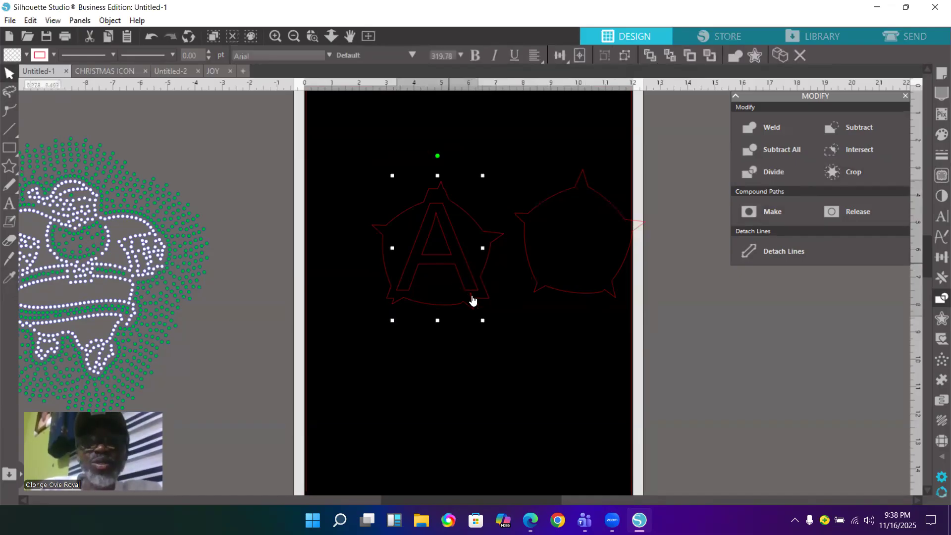
left_click_drag(373, 163, 446, 288)
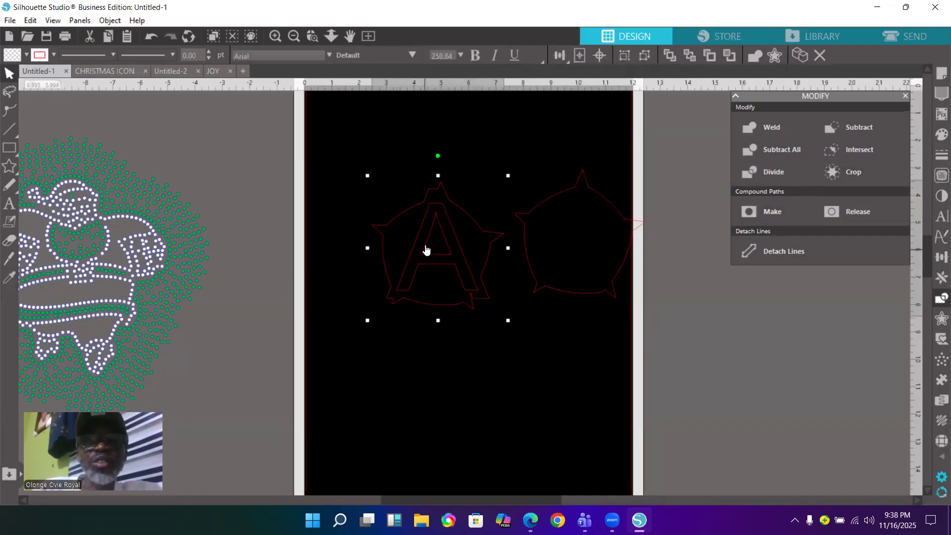
right_click(427, 250)
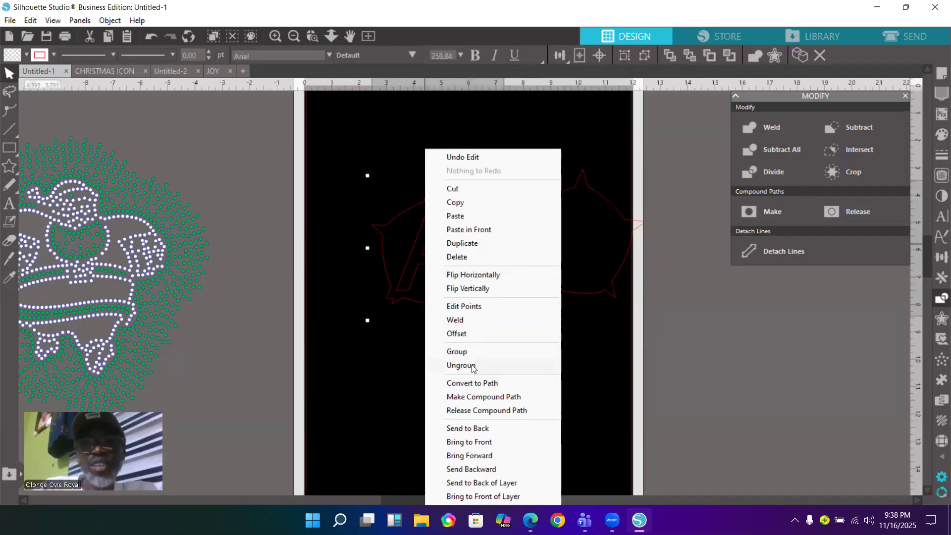
left_click(458, 352)
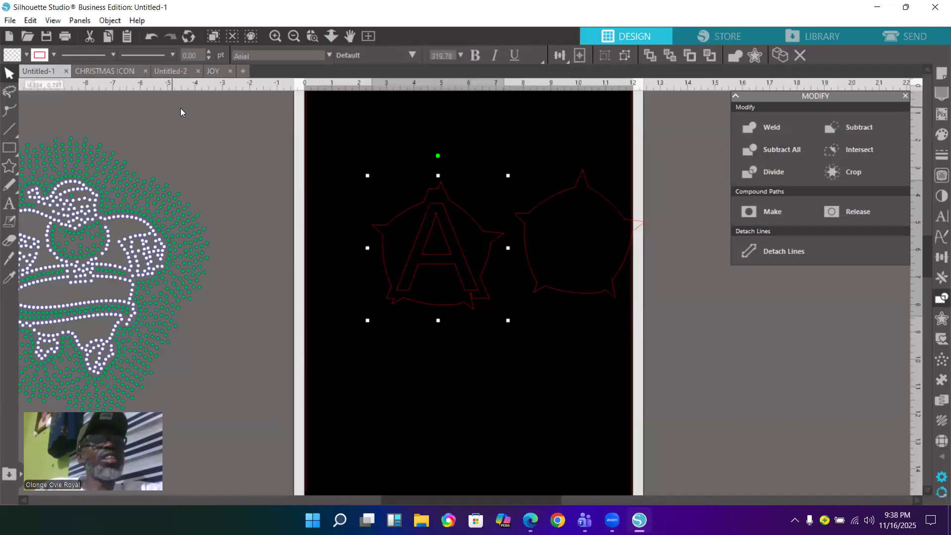
Give the grouped letter A and star a green line colour and a white fill
left_click(39, 56)
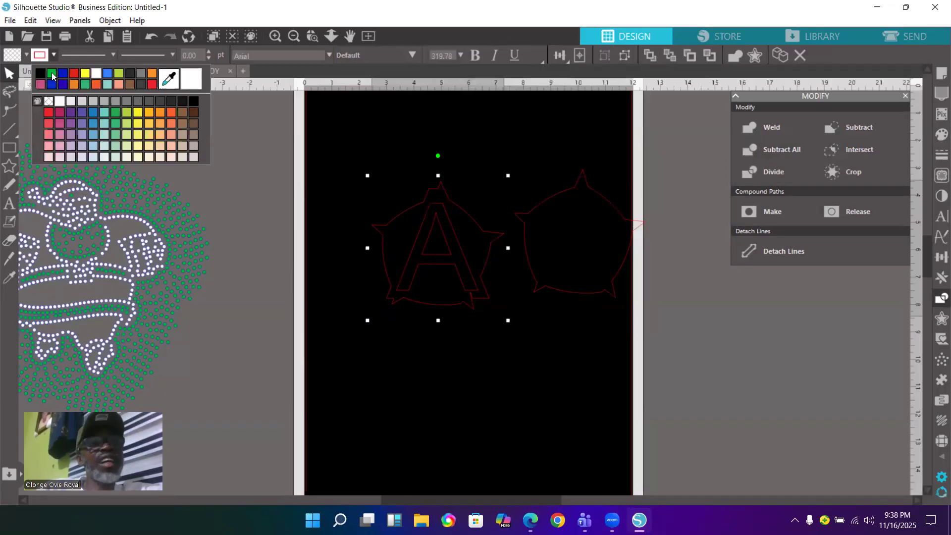
left_click(52, 75)
left_click(13, 59)
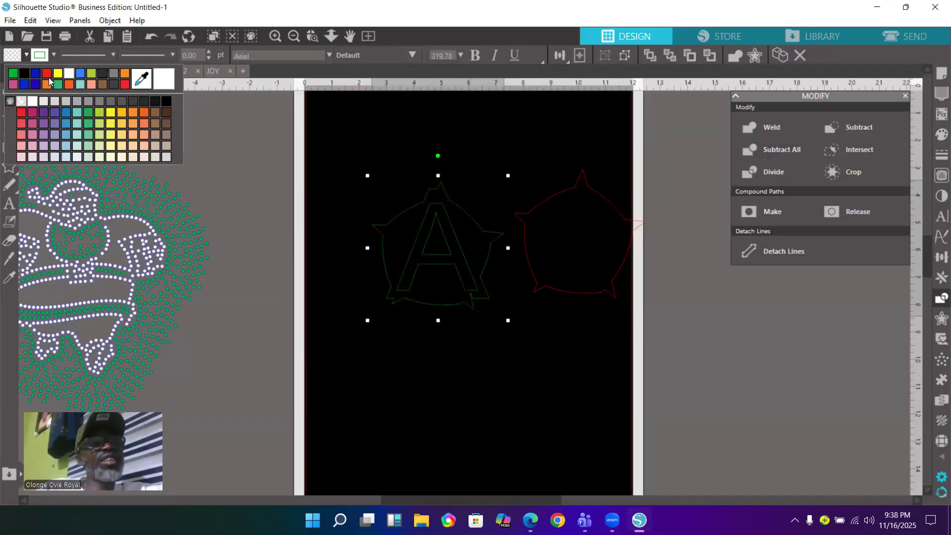
left_click(70, 75)
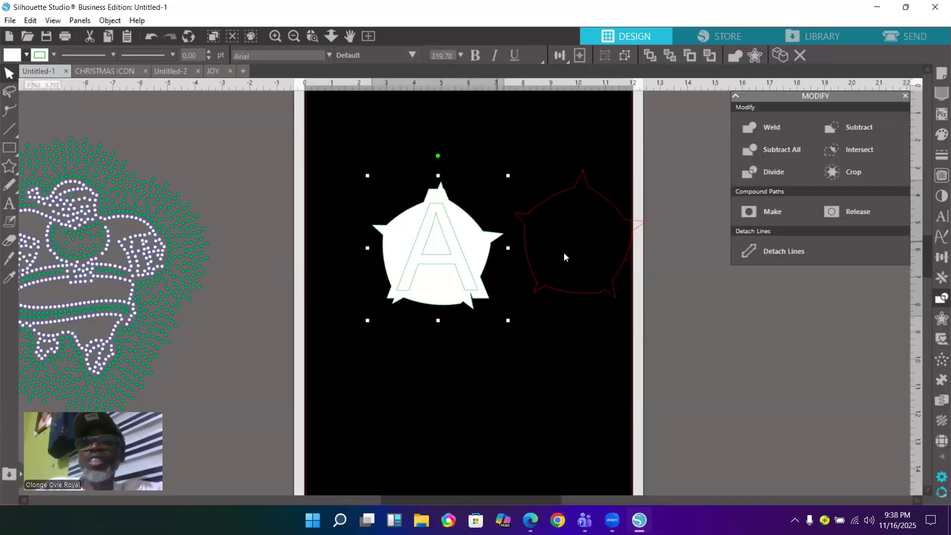
Try to weld the white letter A and star group, and undo the weld
left_click(771, 127)
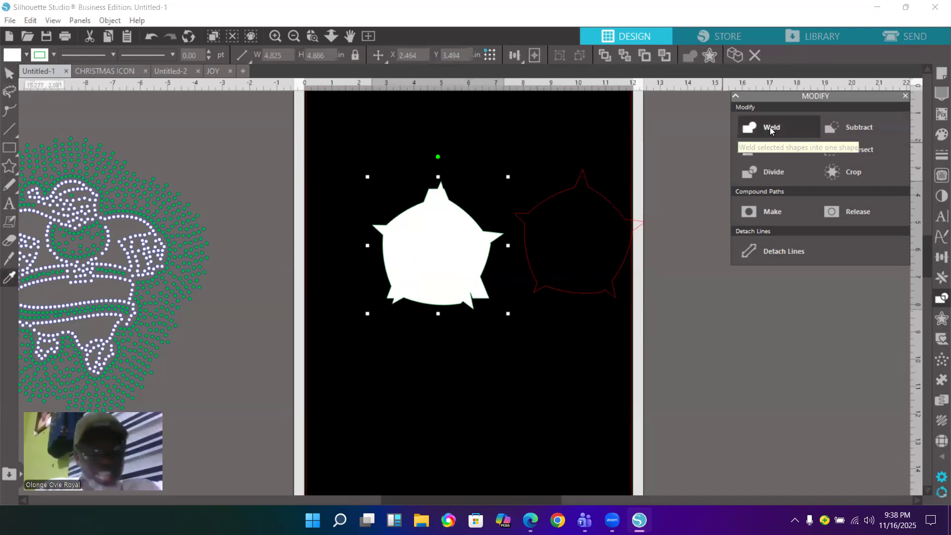
key("ctrl+z")
left_click(515, 323)
Apply Subtract to the white letter A and star, and reposition the shapes a little further down the page
mouse_move(454, 257)
left_mouse_down()
mouse_move(471, 292)
mouse_move(464, 269)
left_mouse_up()
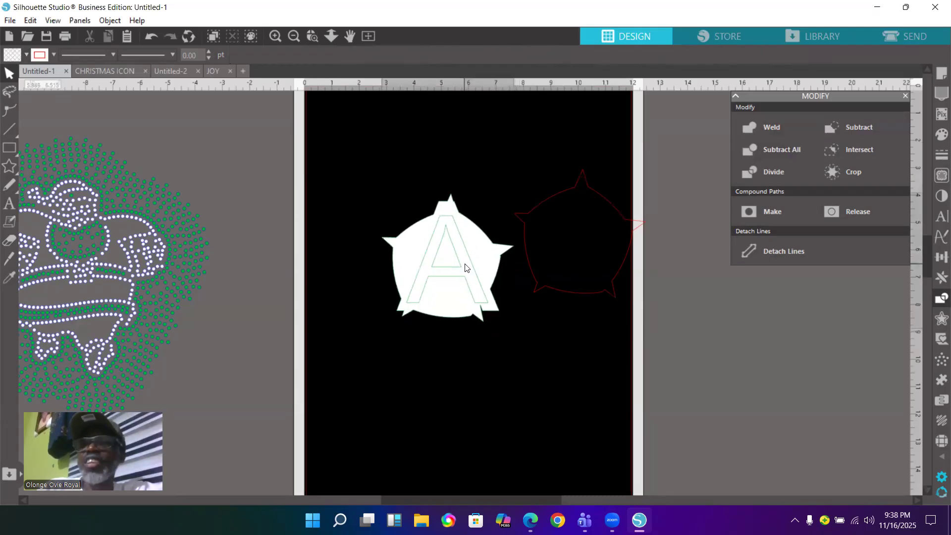
left_click(852, 127)
left_click(465, 380)
left_click_drag(451, 279, 450, 368)
left_click_drag(451, 296, 446, 266)
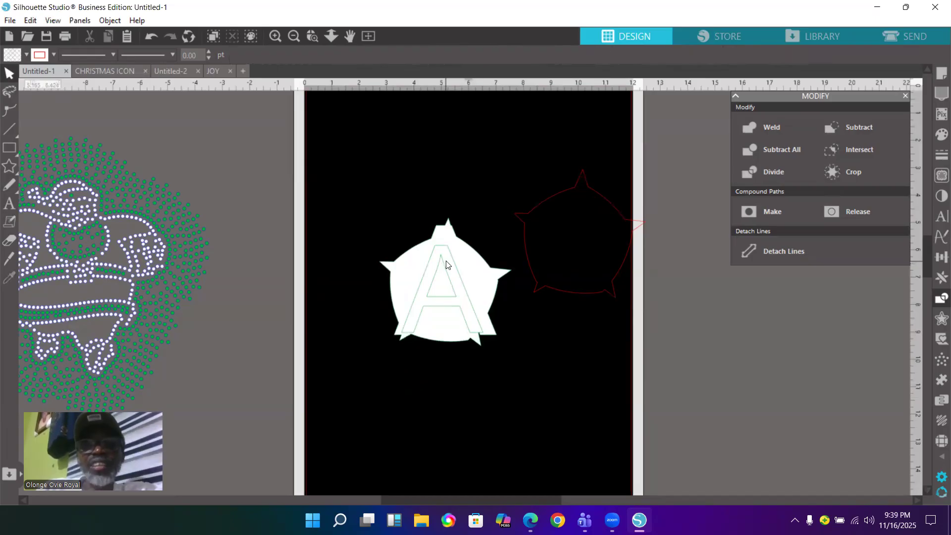
Send the letter A behind the white star, try to subtract the overlapping shapes, and undo the subtraction
right_click(446, 265)
left_click(488, 429)
left_click_drag(388, 202, 473, 384)
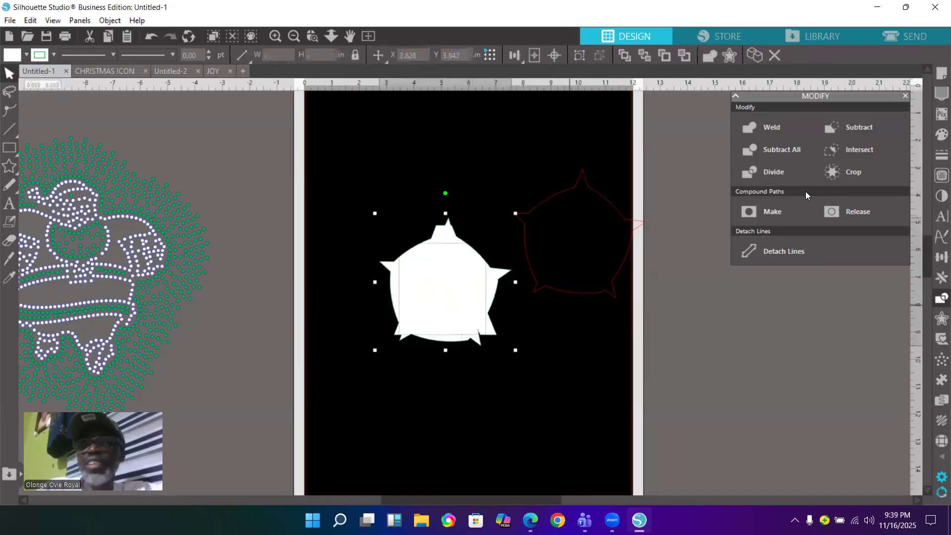
left_click(862, 130)
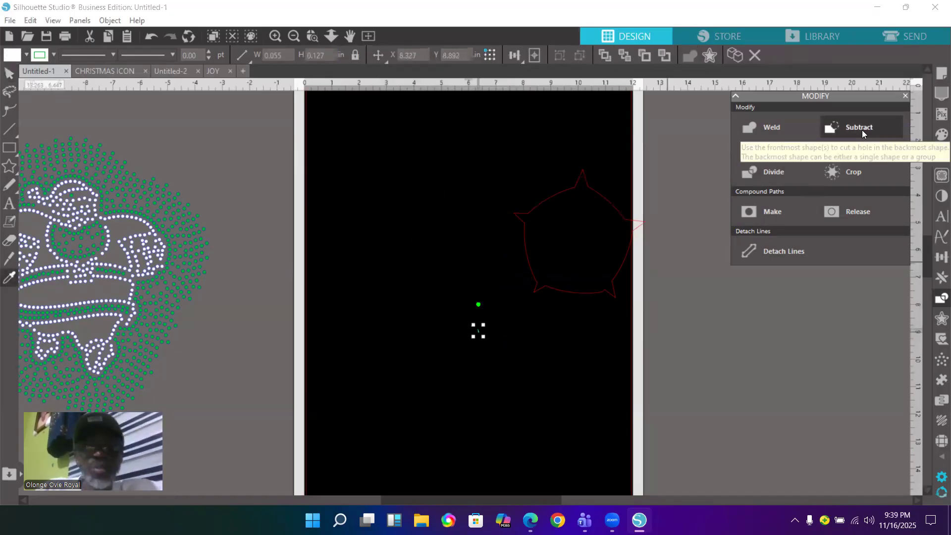
key("ctrl+z")
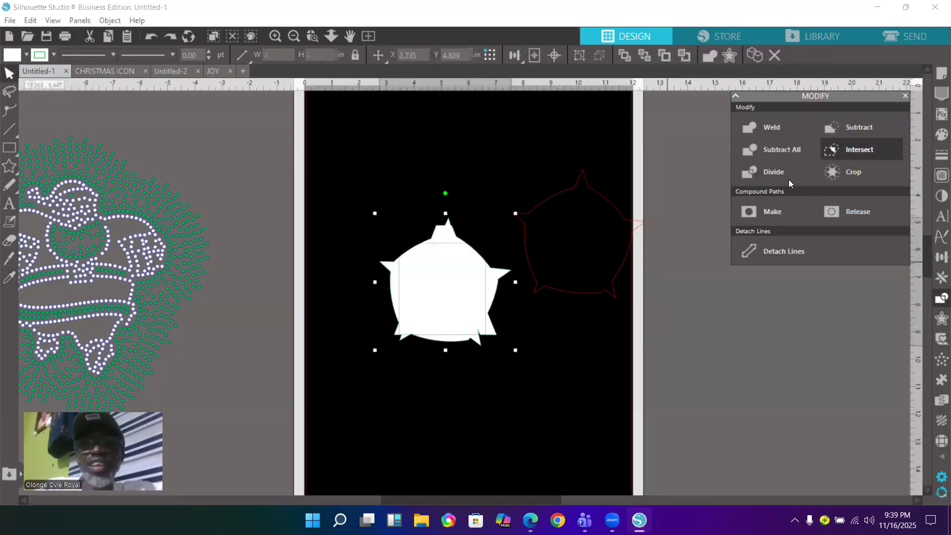
Try to crop the white star and the letter A to their shared area, and undo the crop
left_click(853, 173)
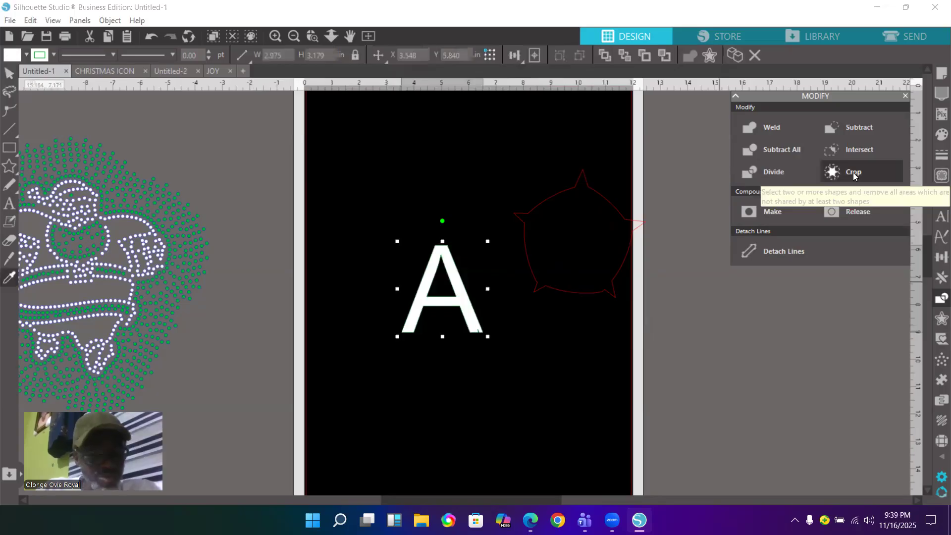
left_click(853, 172)
key("ctrl+z")
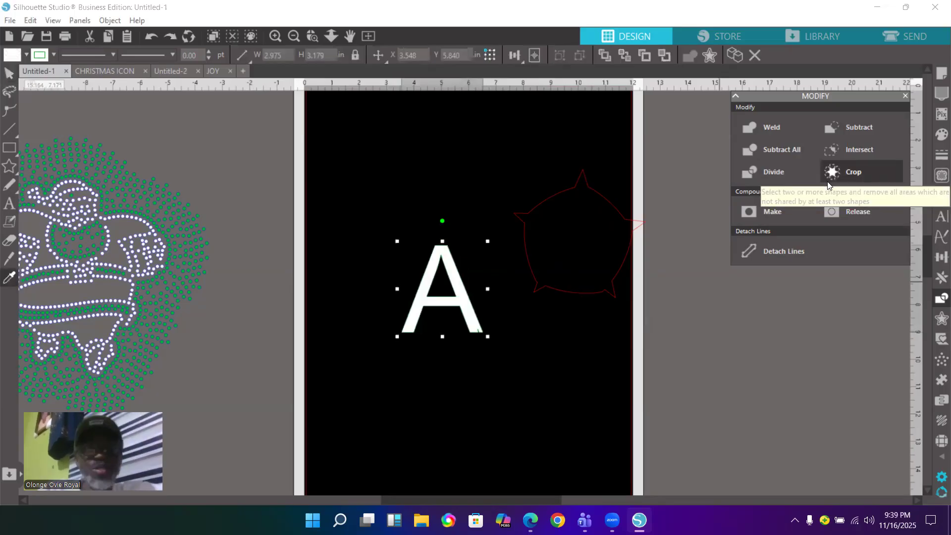
key("ctrl+z")
key("i")
key("ctrl+z")
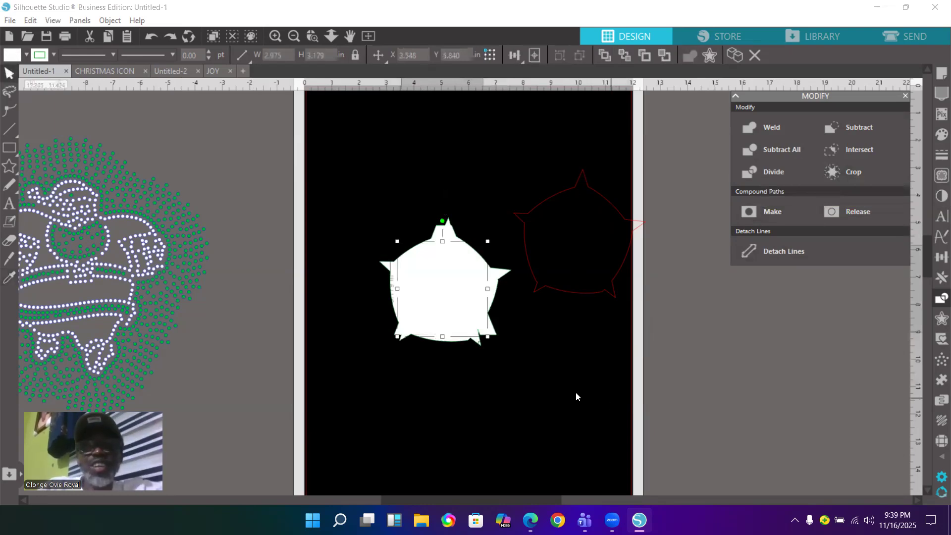
Move the white star to the page's upper left and send it behind the letter A, with the letter overlapping the star's lower part
left_click_drag(465, 303, 388, 224)
left_click_drag(468, 304, 409, 273)
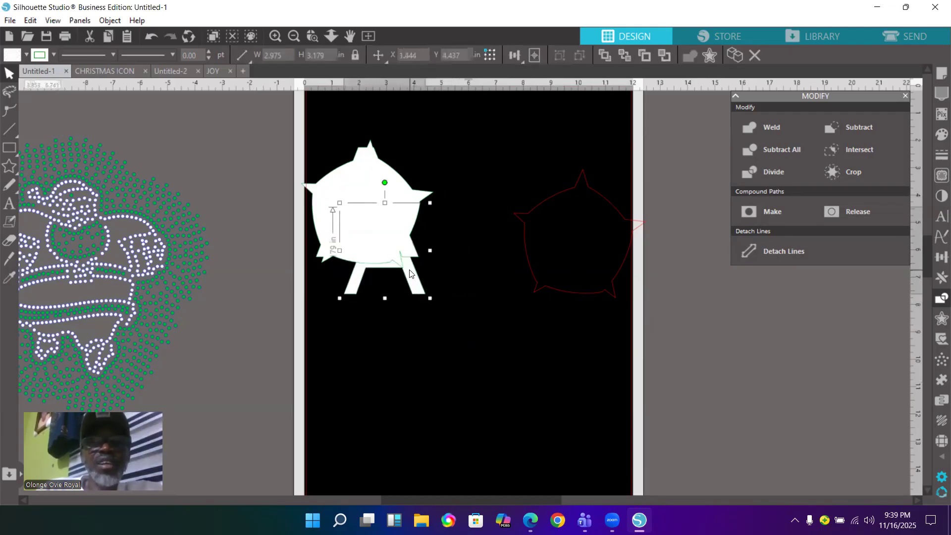
right_click(410, 273)
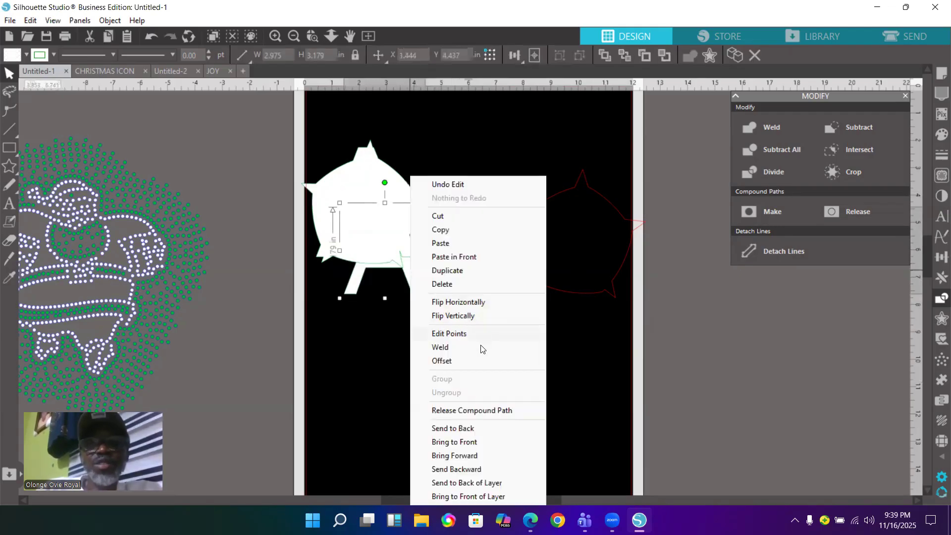
left_click(473, 429)
right_click(383, 233)
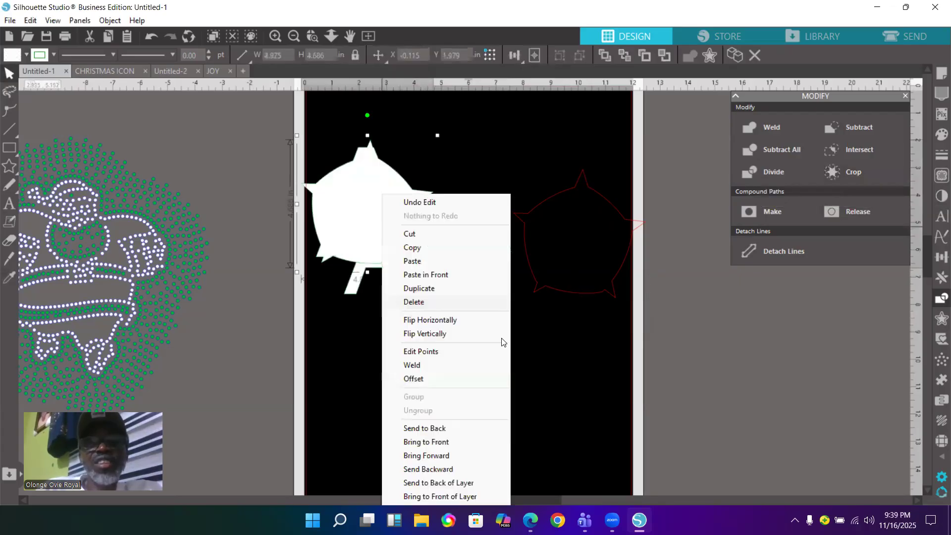
left_click_drag(407, 212, 420, 214)
left_click_drag(407, 259, 400, 263)
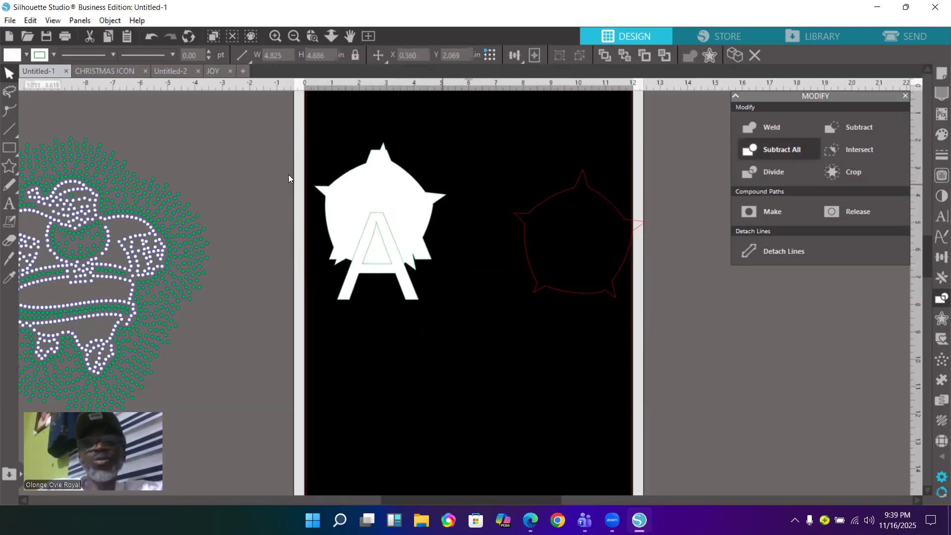
Make a compound path from the white star and the overlapping letter A
left_click_drag(317, 137, 404, 327)
left_click(766, 208)
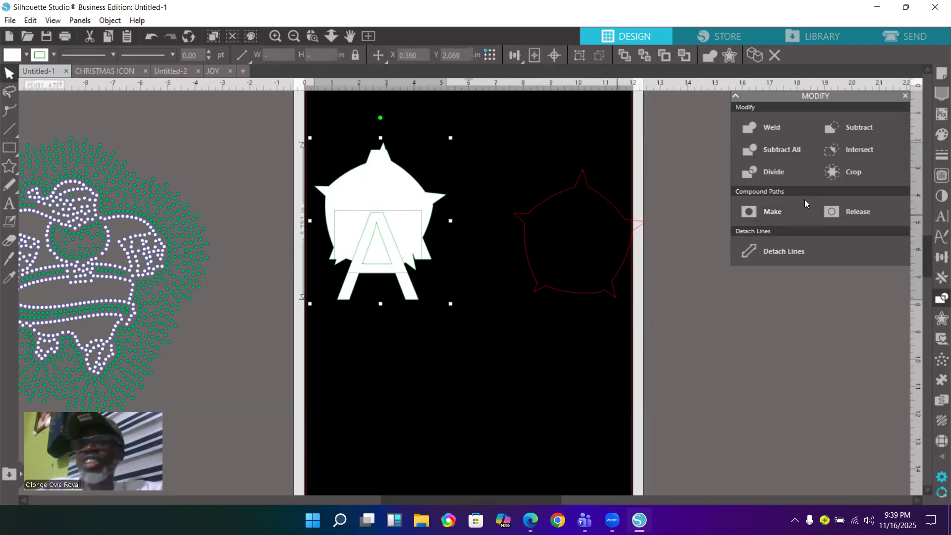
left_click(775, 175)
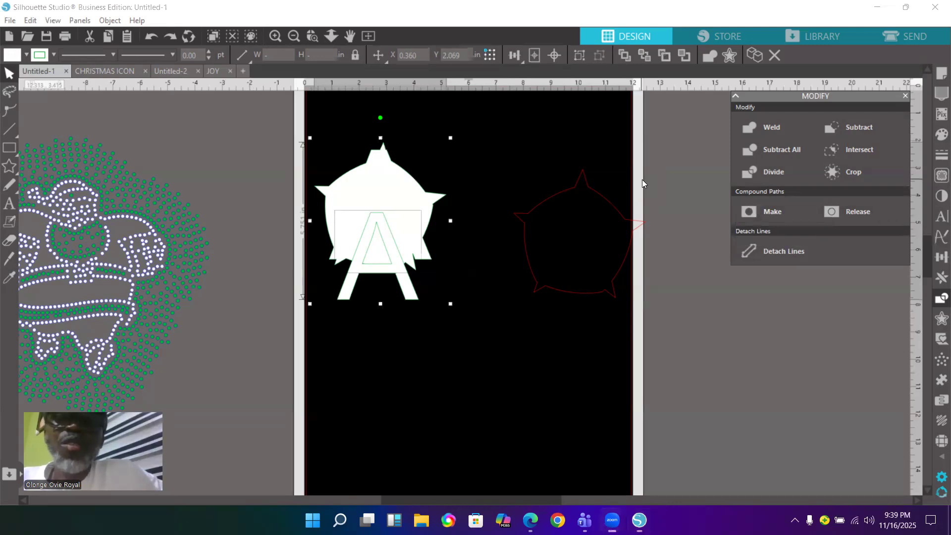
left_click(771, 213)
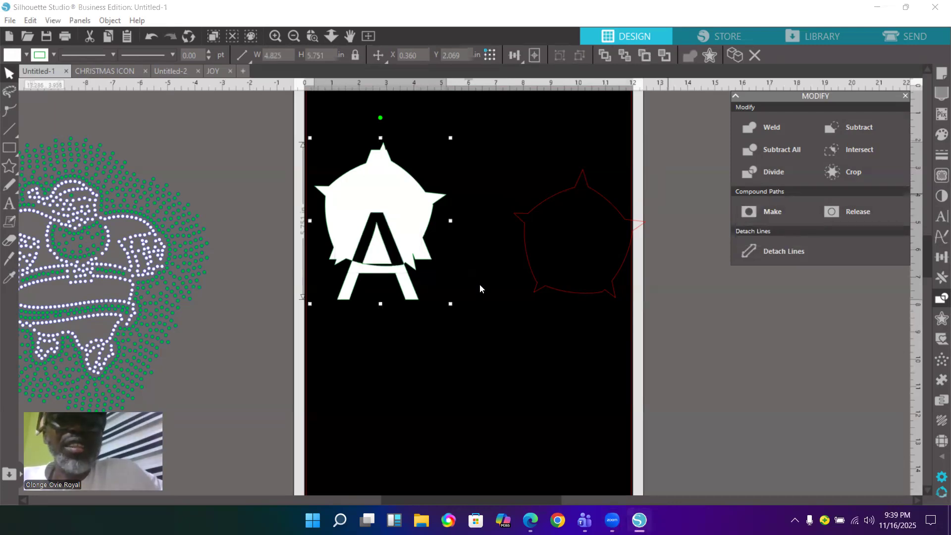
Move the red star outline off the page's right side and place the white compound shape near the page's upper middle
left_click_drag(412, 228, 449, 200)
left_click(492, 212)
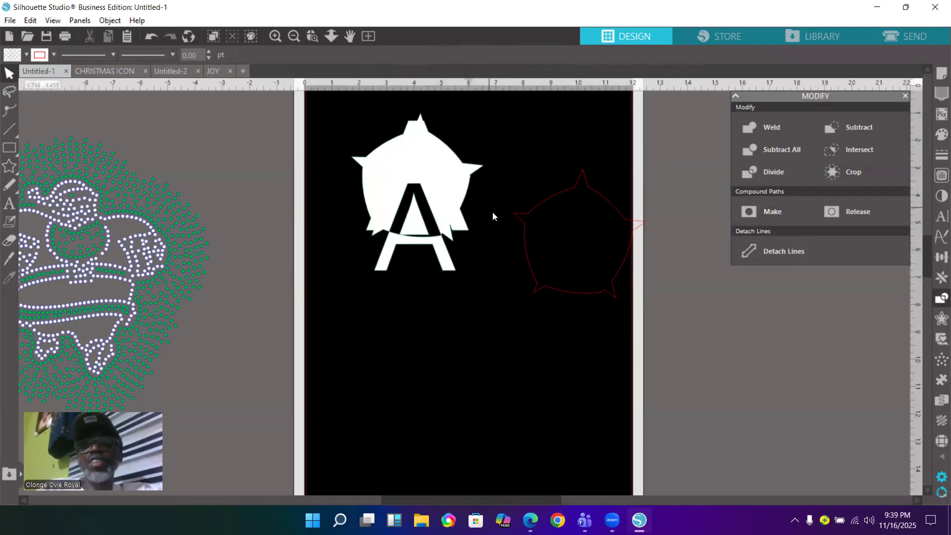
left_click_drag(551, 204, 727, 268)
left_click_drag(444, 187, 521, 215)
Apply 10ss edge rhinestones at 0.025 in spacing to the white star and letter A compound shape
left_click(941, 441)
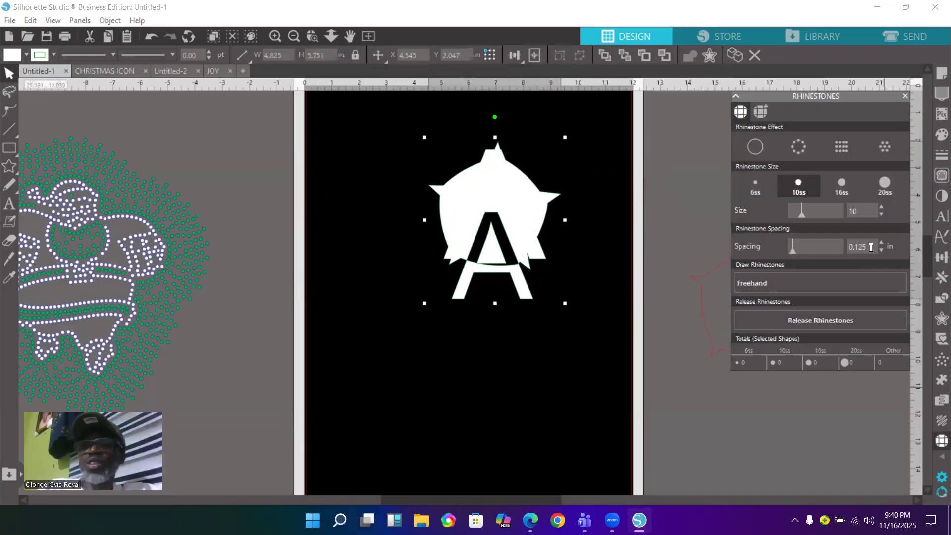
left_click_drag(871, 248, 854, 249)
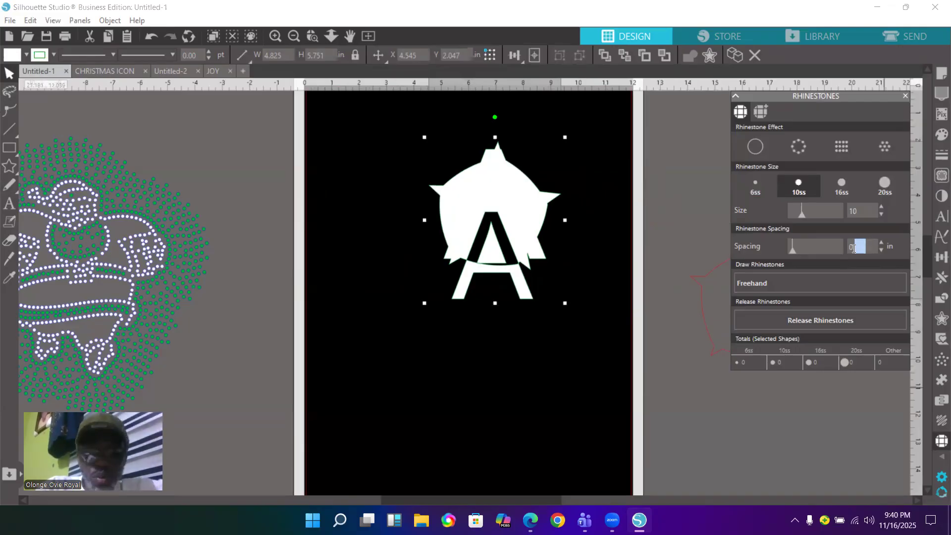
key("BackSpace")
type(".025")
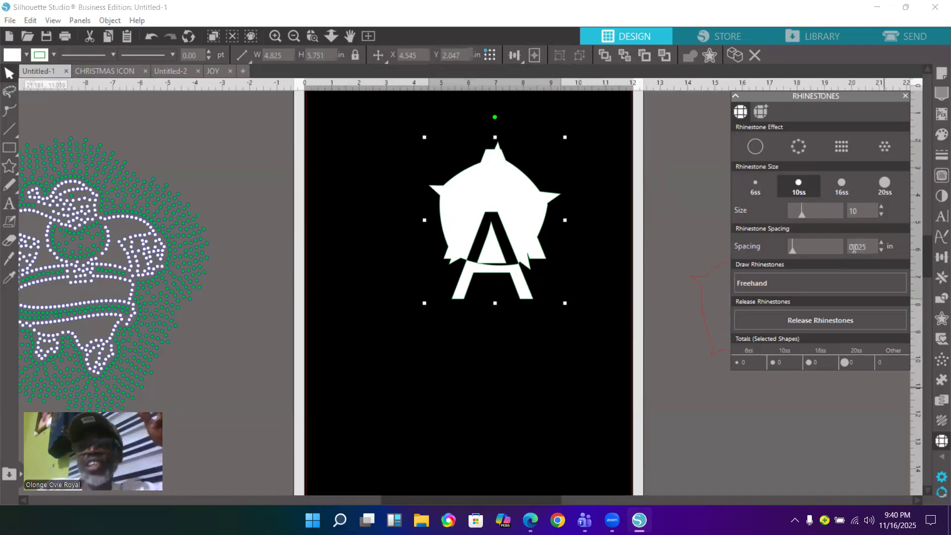
left_click(801, 149)
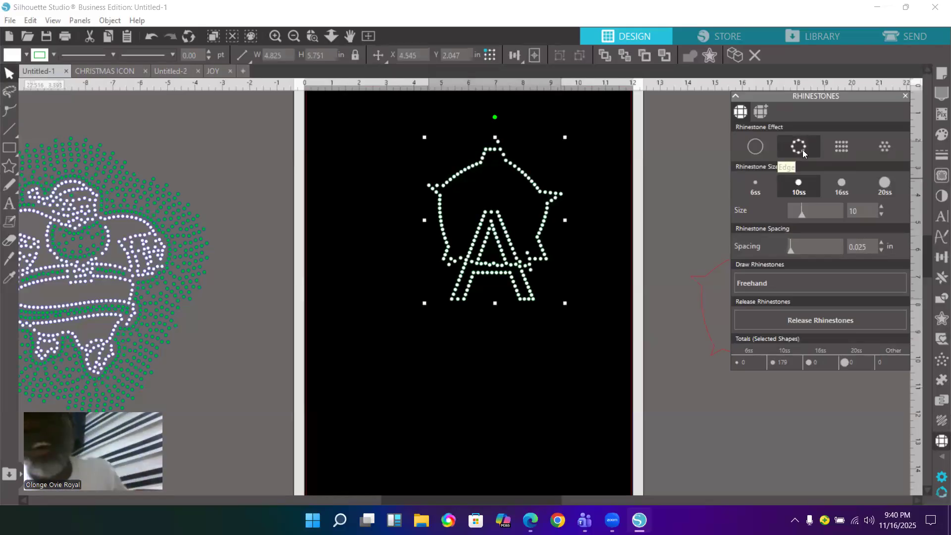
Shift the rhinestone star and letter A slightly toward the page's centre and add six concentric outward offsets, each 0.195 in with rounded corners
left_click_drag(535, 184, 503, 194)
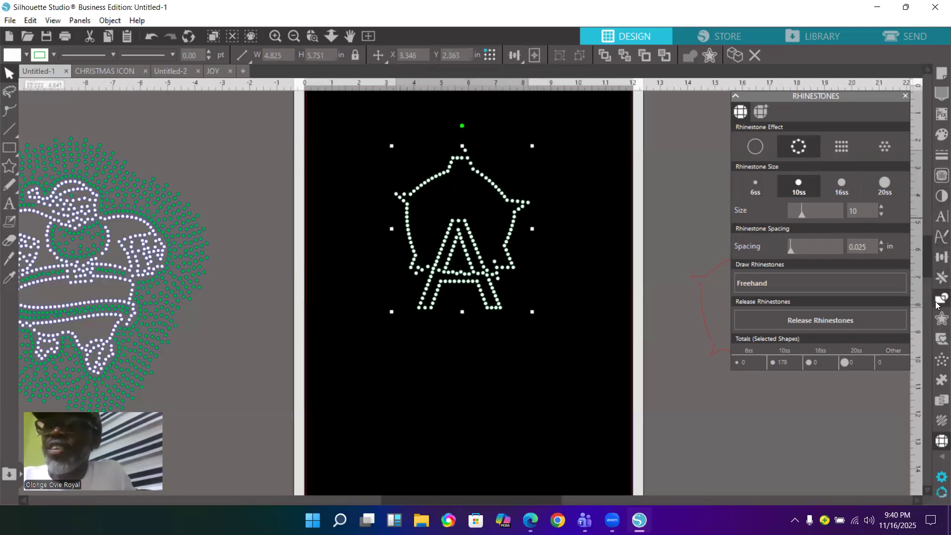
left_click(942, 319)
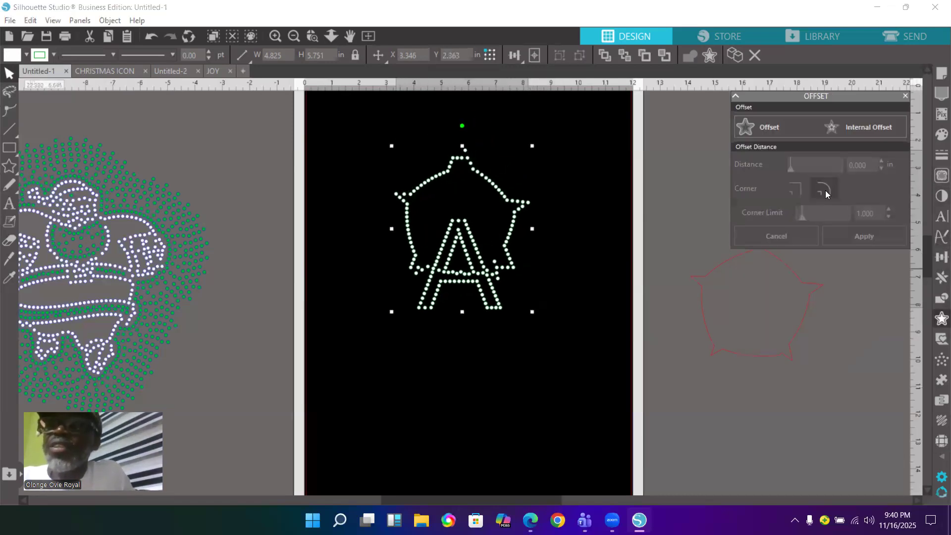
left_click(769, 128)
left_click(769, 127)
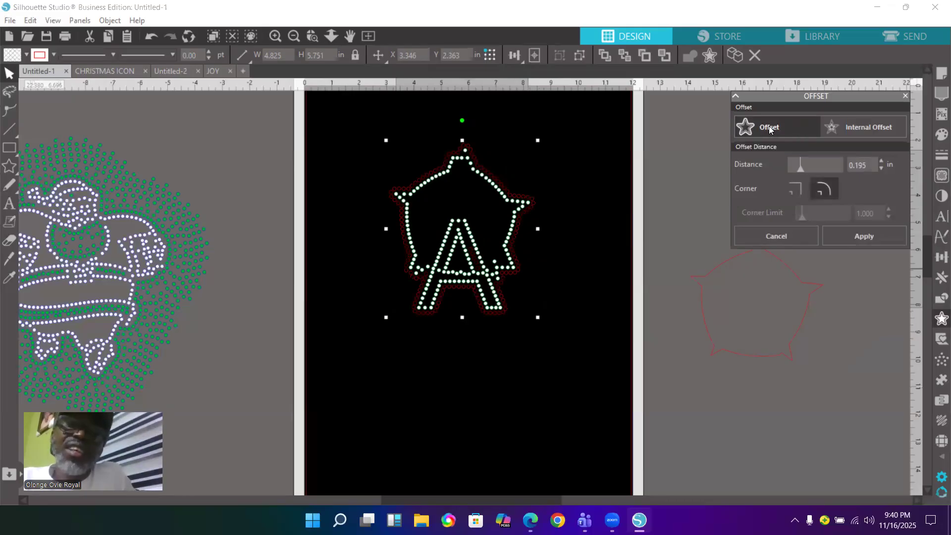
left_click(769, 127)
left_click(769, 127)
left_click(768, 127)
left_click(769, 127)
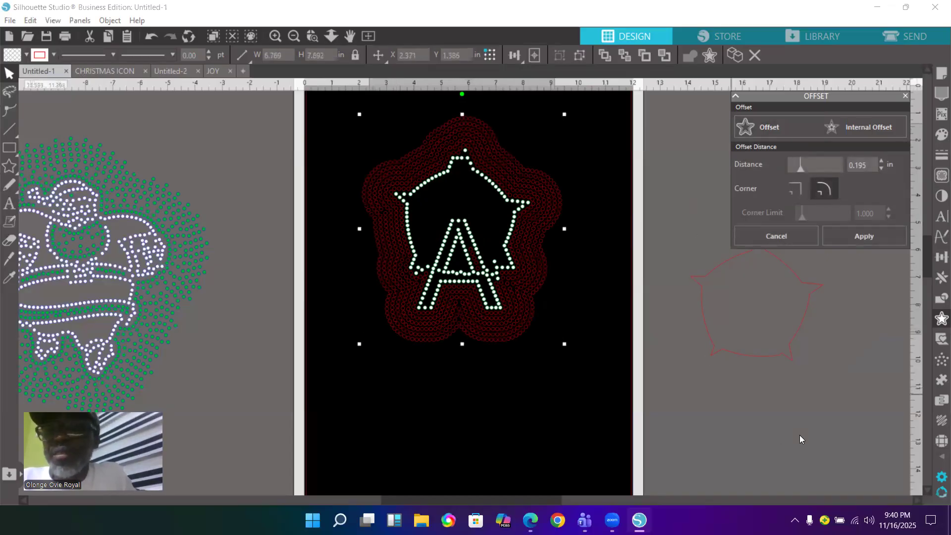
Convert the offset outlines to 10ss edge rhinestones and set the outermost ring's rhinestone spacing to 0.250 in
left_click(941, 441)
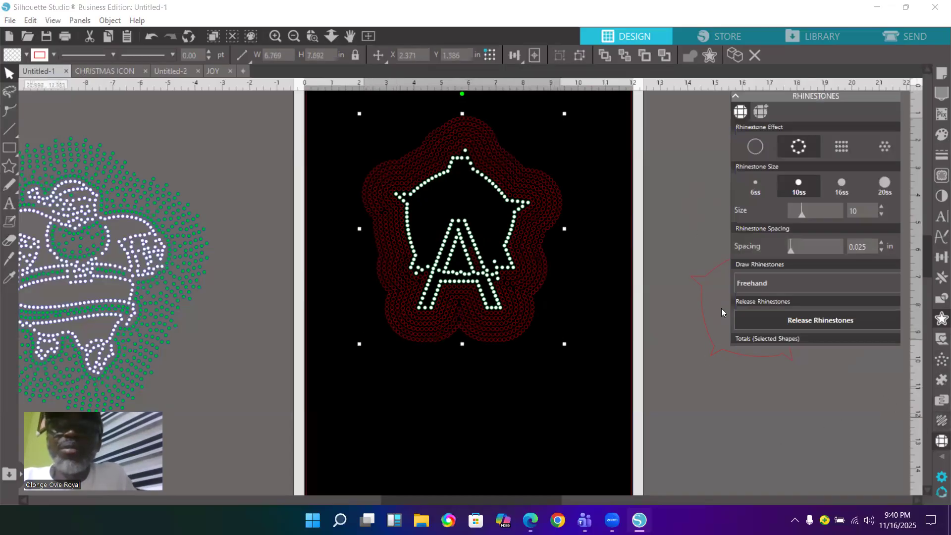
left_click(554, 202)
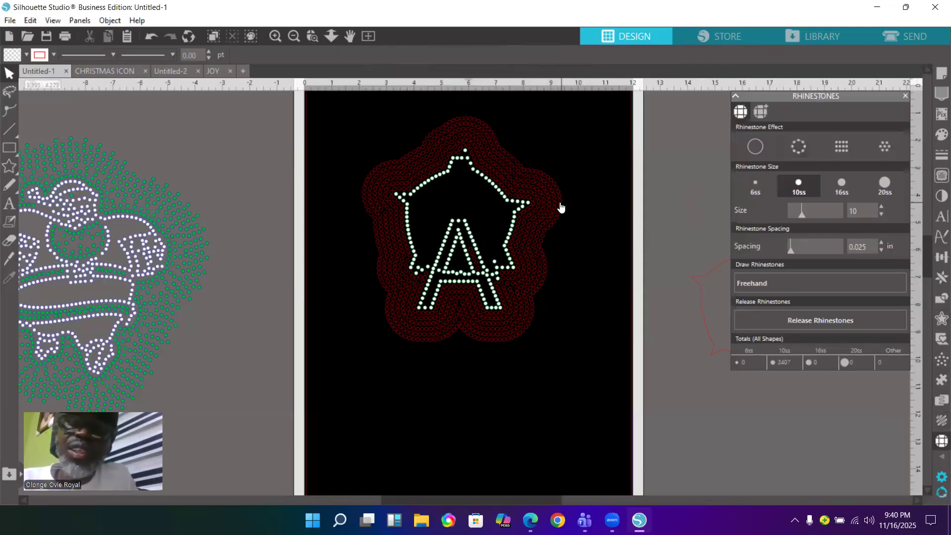
left_click(560, 201)
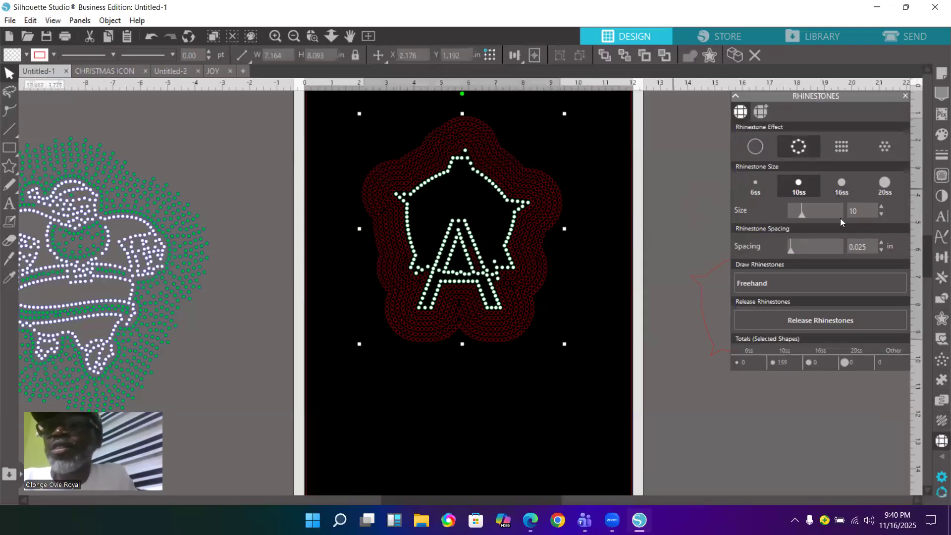
left_click_drag(788, 251, 795, 250)
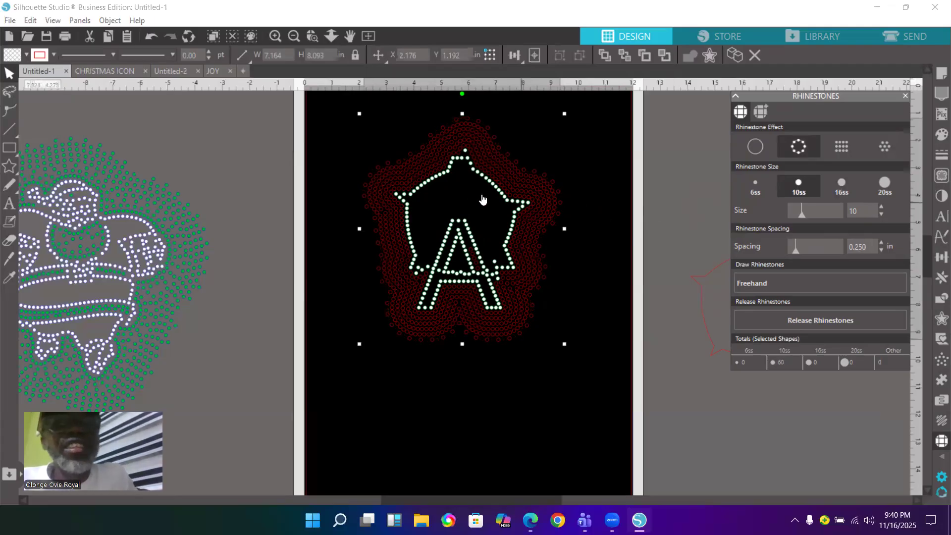
Give all the offset rhinestone rings a blue outline and a grey fill
left_click_drag(309, 119, 480, 219)
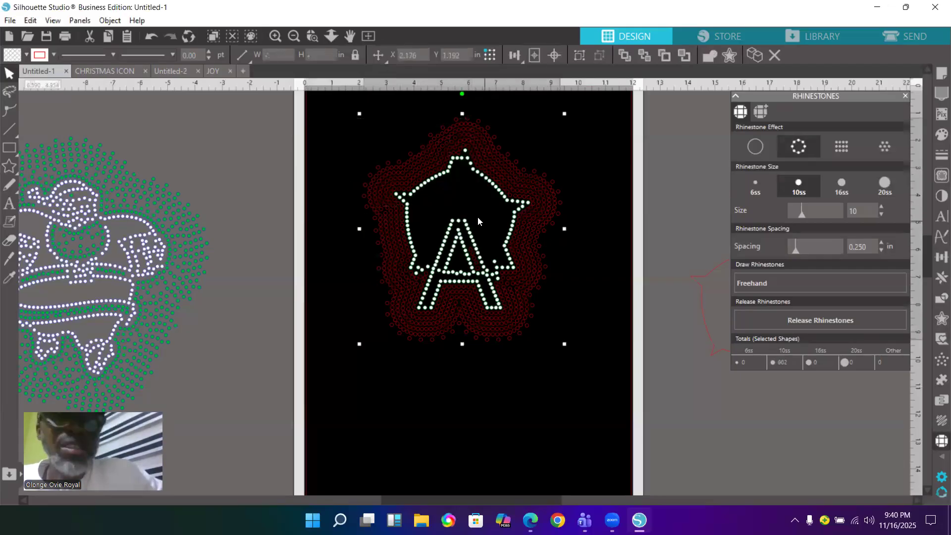
left_click(439, 176, "shift")
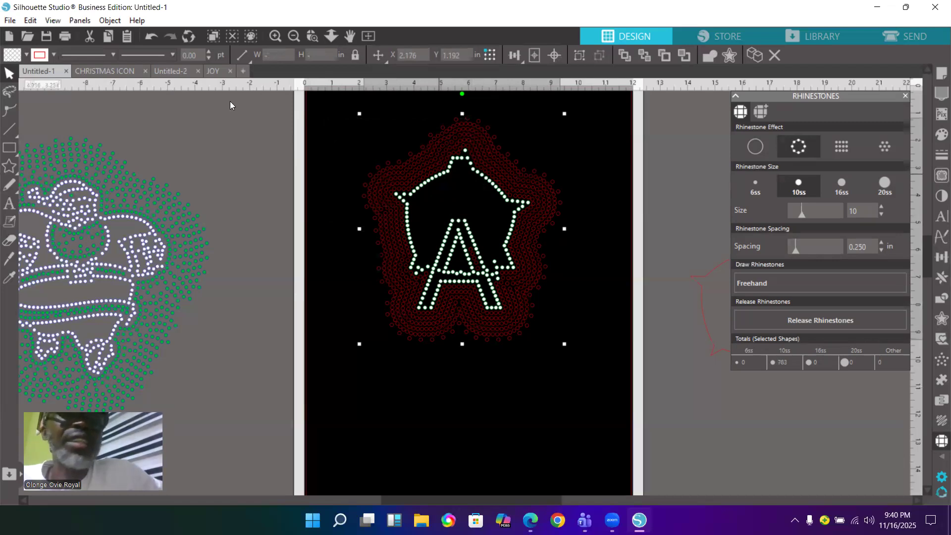
left_click(37, 55)
left_click(72, 75)
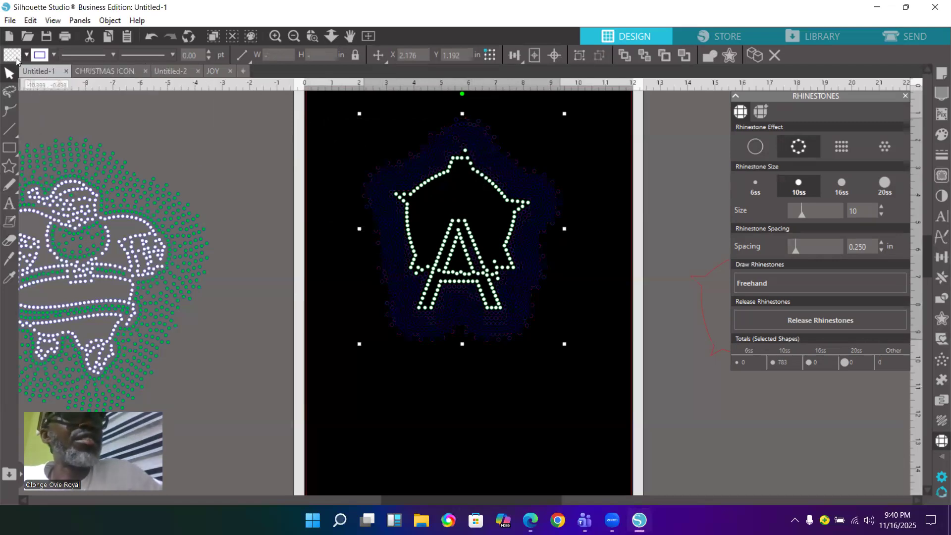
left_click(16, 57)
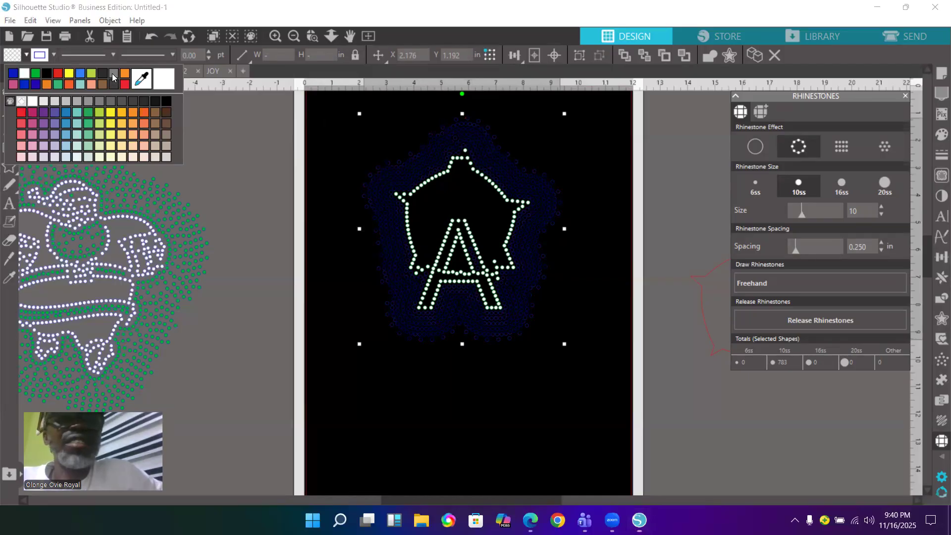
left_click(314, 148)
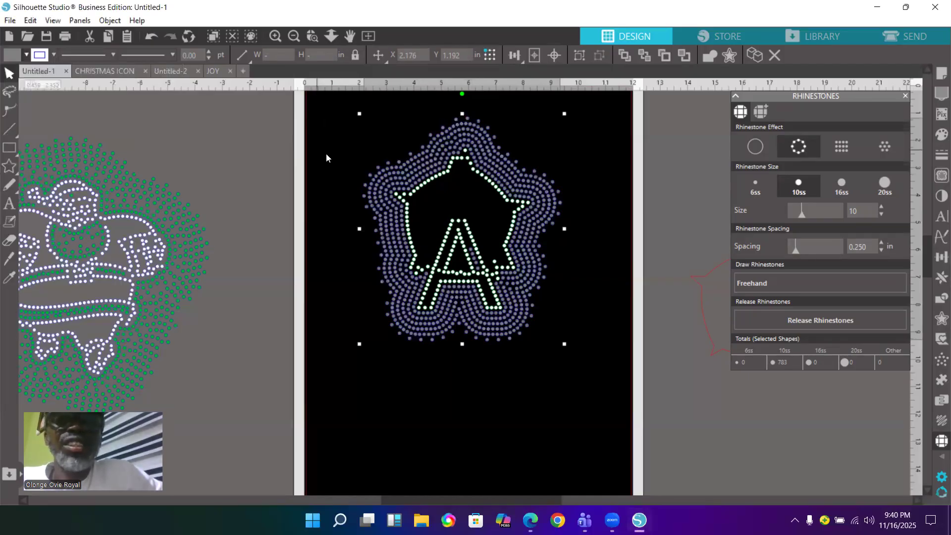
left_click(621, 211)
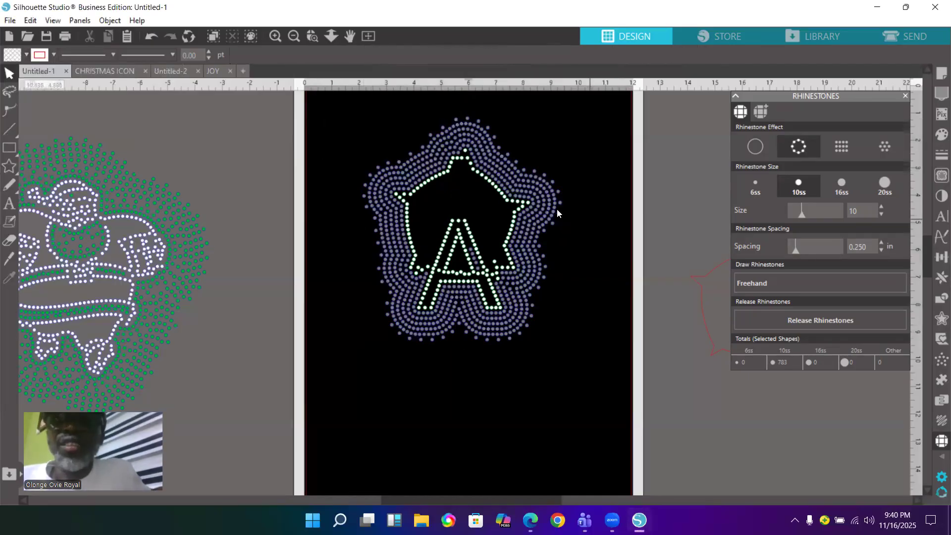
Set the rhinestone spacing of the second and third rings in from the outside to 0.125 in each
left_click(310, 36)
mouse_move(350, 121)
left_mouse_down()
mouse_move(403, 287)
mouse_move(566, 361)
mouse_move(574, 355)
left_mouse_up()
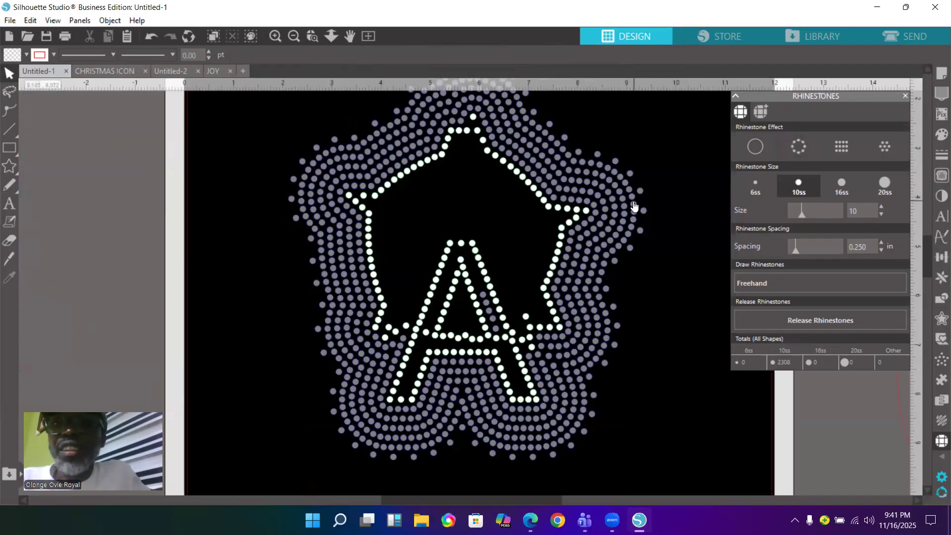
left_click(634, 204)
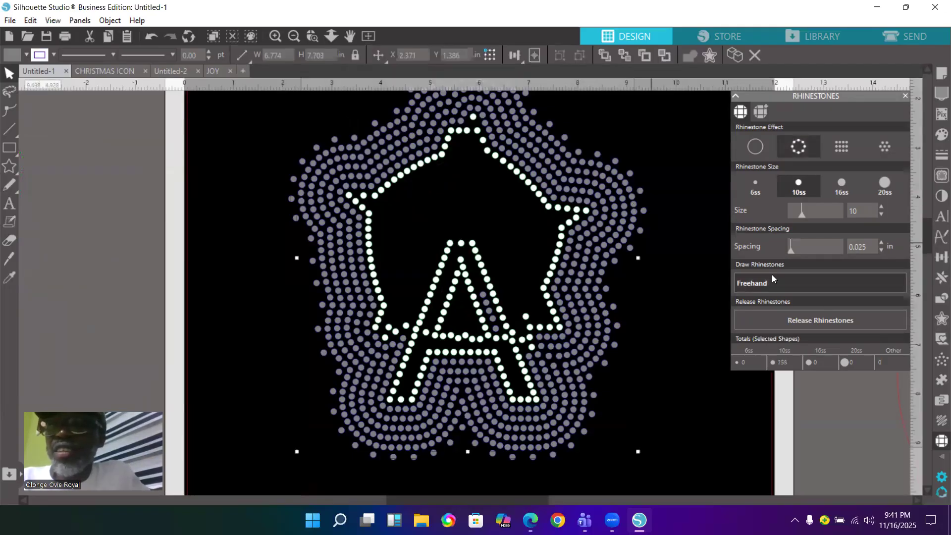
left_click(791, 251)
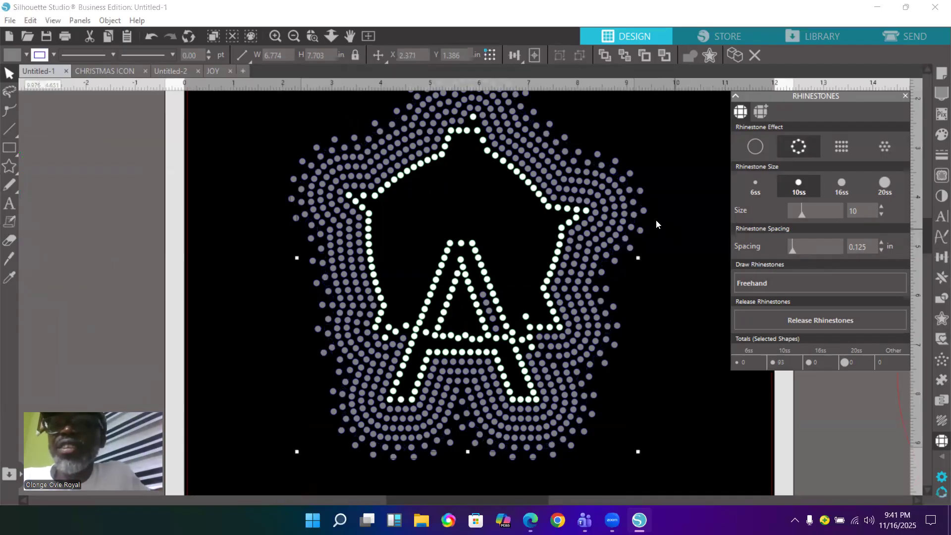
left_click(791, 248)
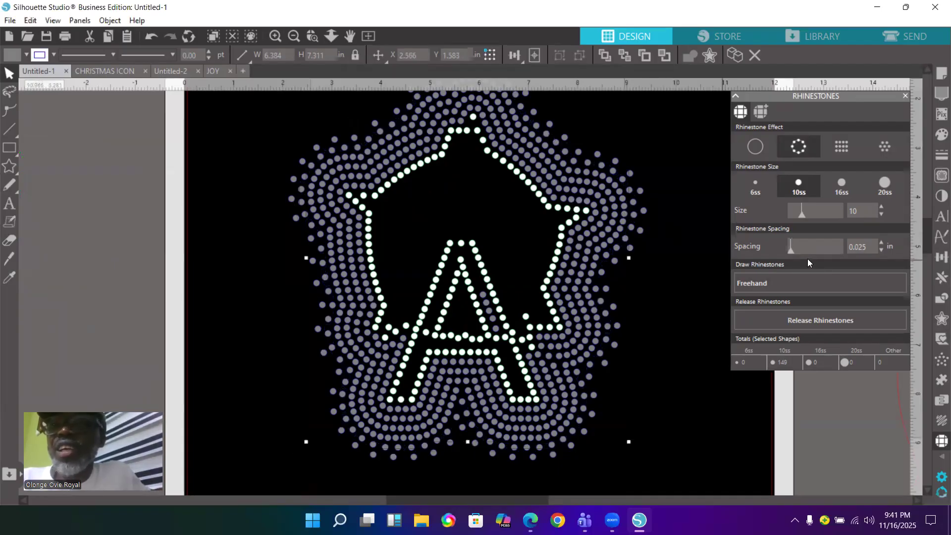
left_click(793, 250)
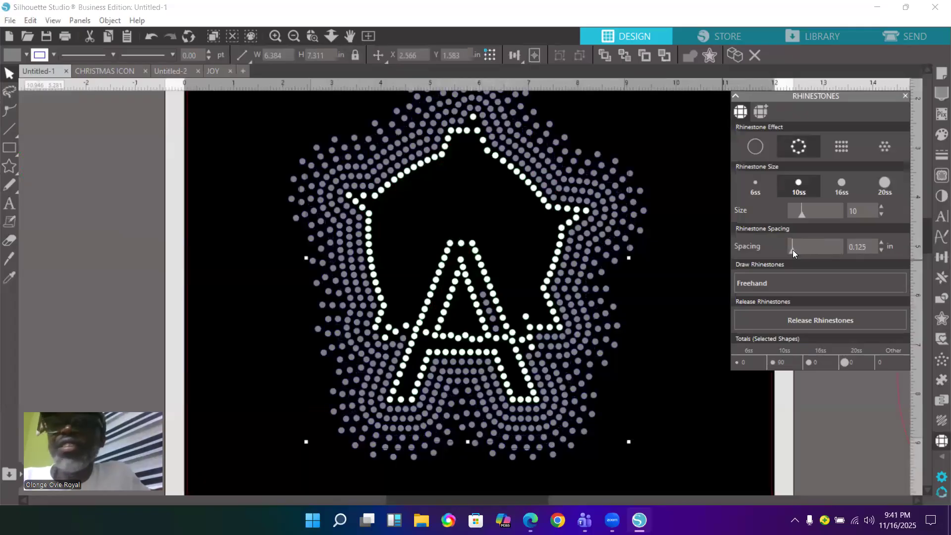
Set the rhinestone spacing of the three innermost rings, from outer to inner, to 0.250, 0.125 and 0.250 in
left_click(616, 212)
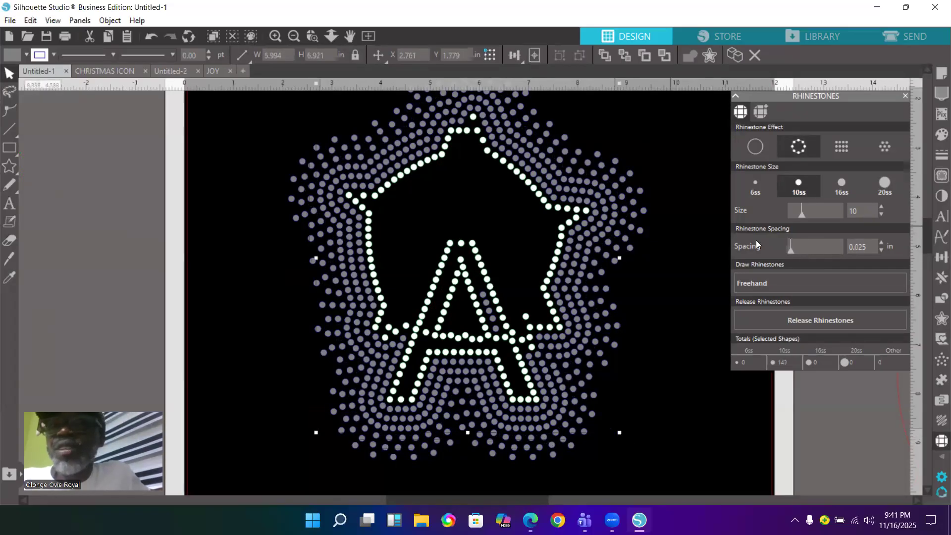
left_click(793, 250)
left_click(794, 249)
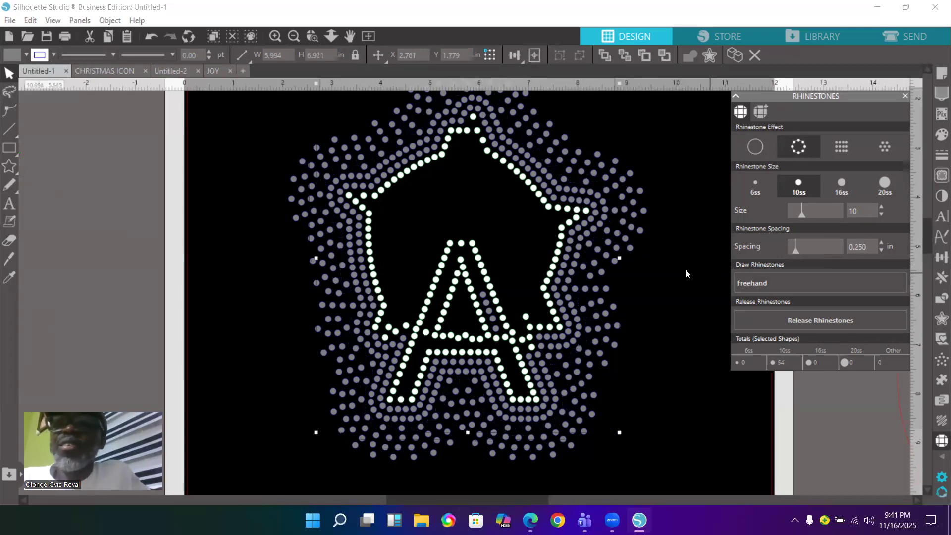
left_click(601, 218)
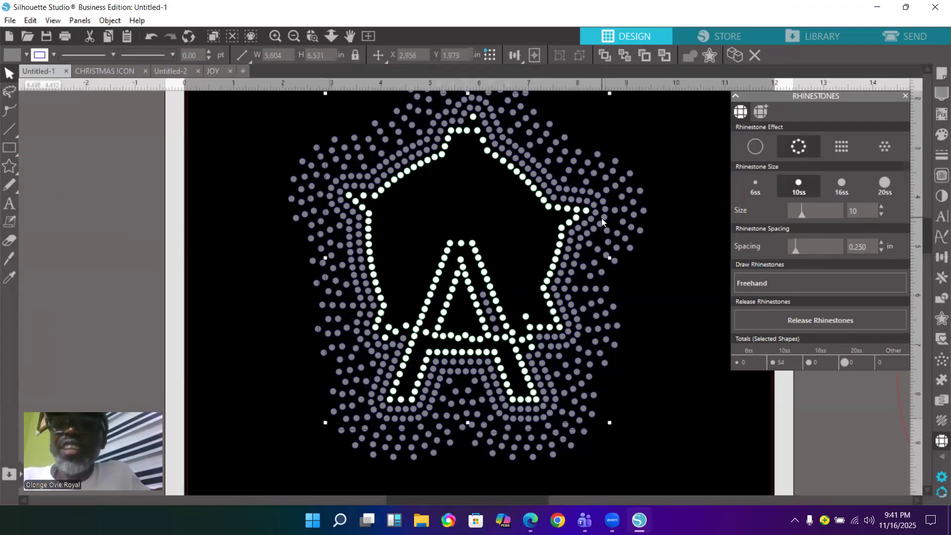
left_click(790, 250)
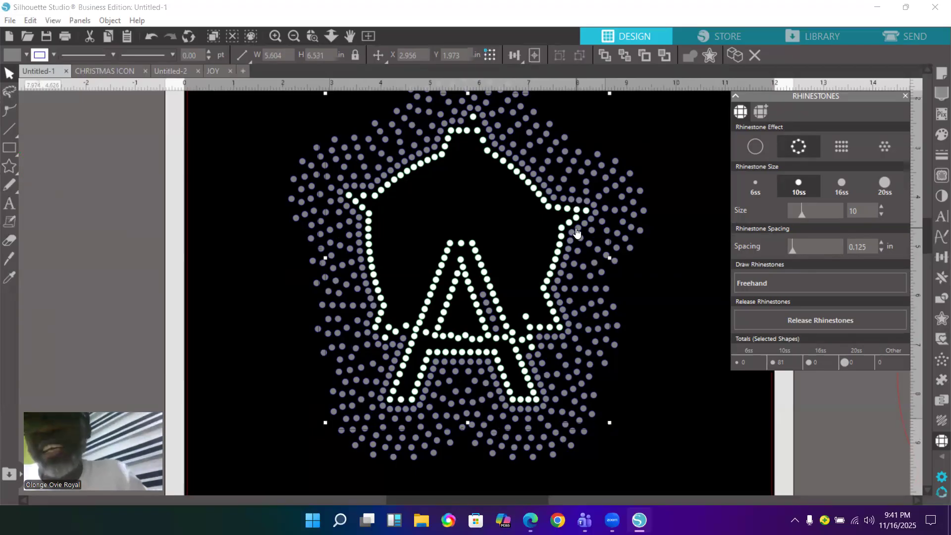
left_click(785, 251)
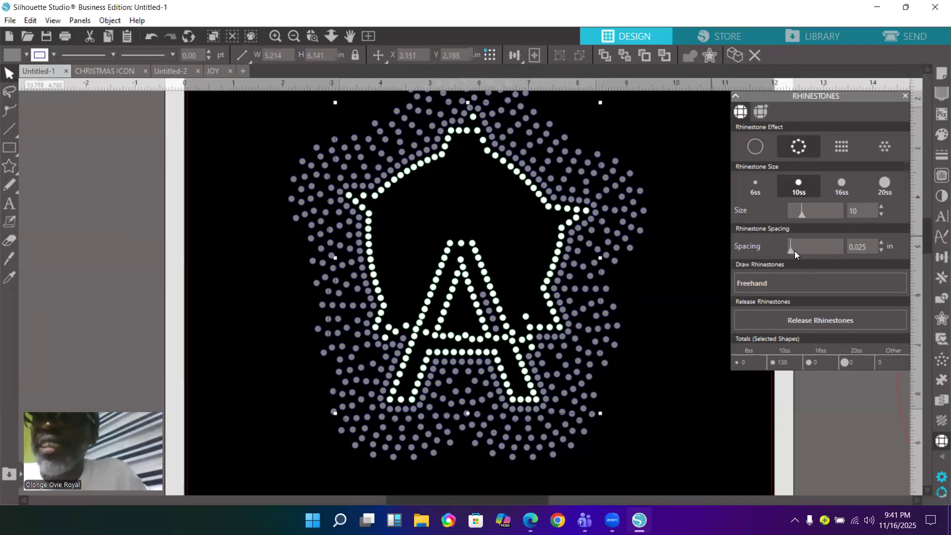
left_click(794, 250)
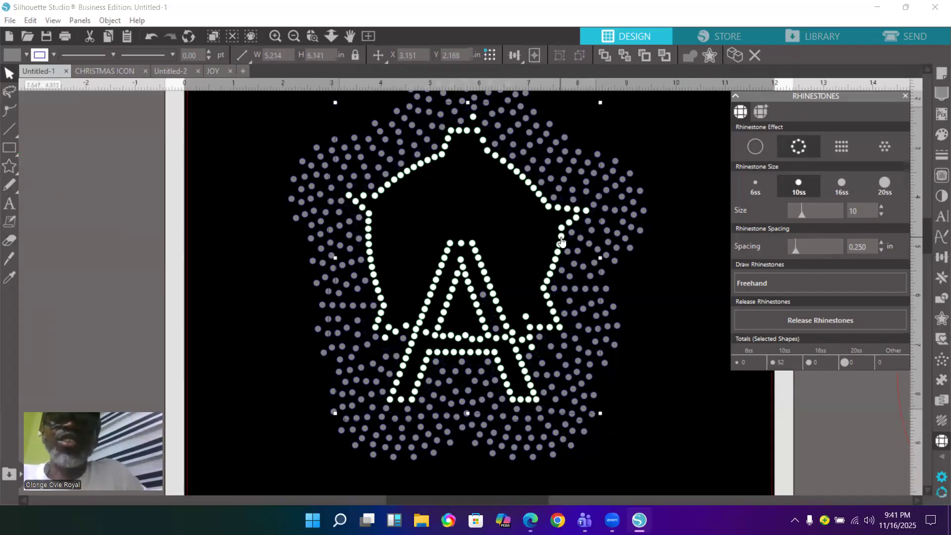
left_click(293, 36)
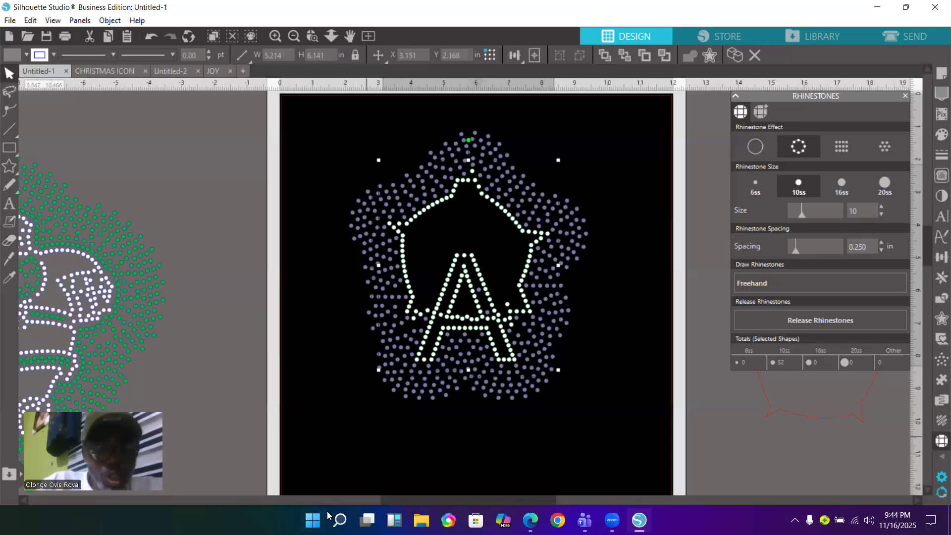
key("XF86AudioRaiseVolume")
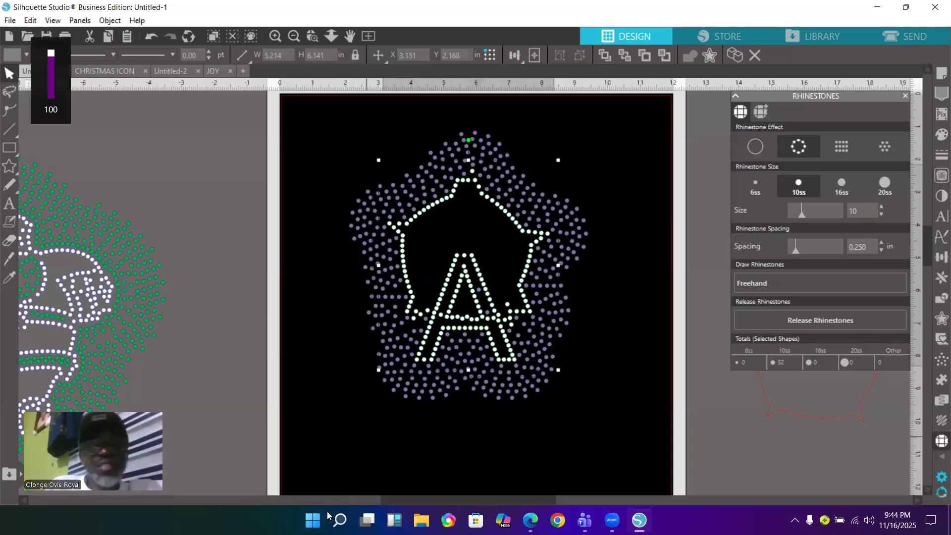